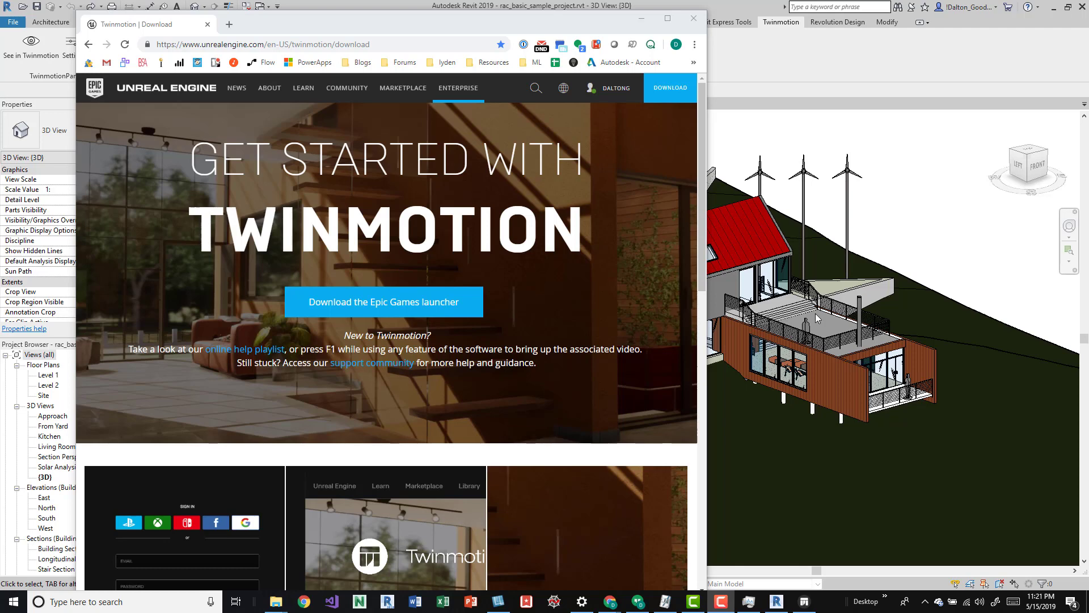
Open Unreal Engine's Twinmotion product page in a new browser tab.
{"action": "left_click", "coordinate": [89, 45]}
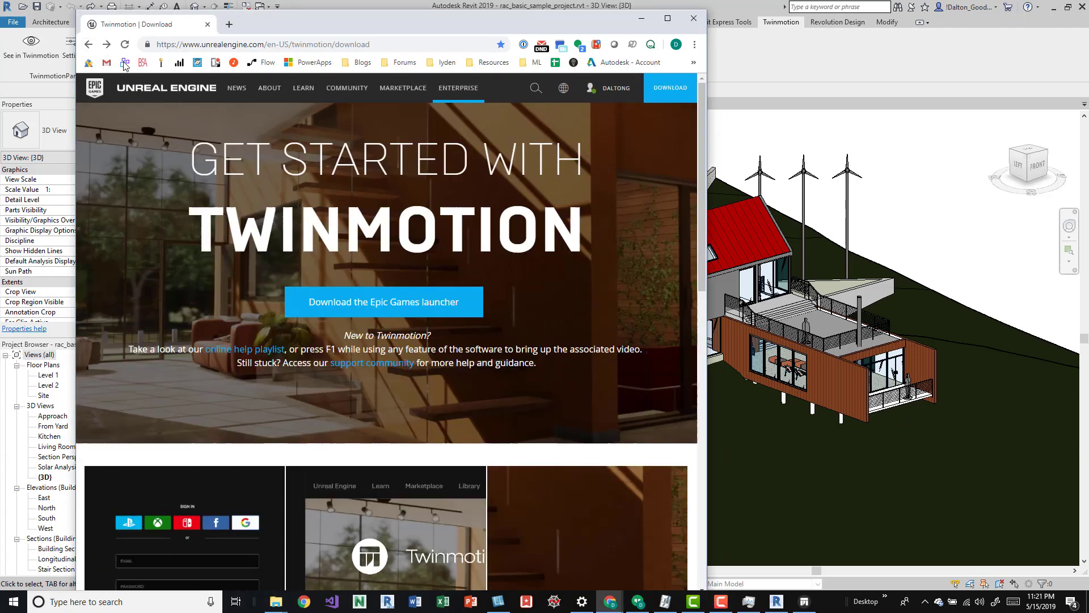
{"action": "left_click", "coordinate": [229, 24]}
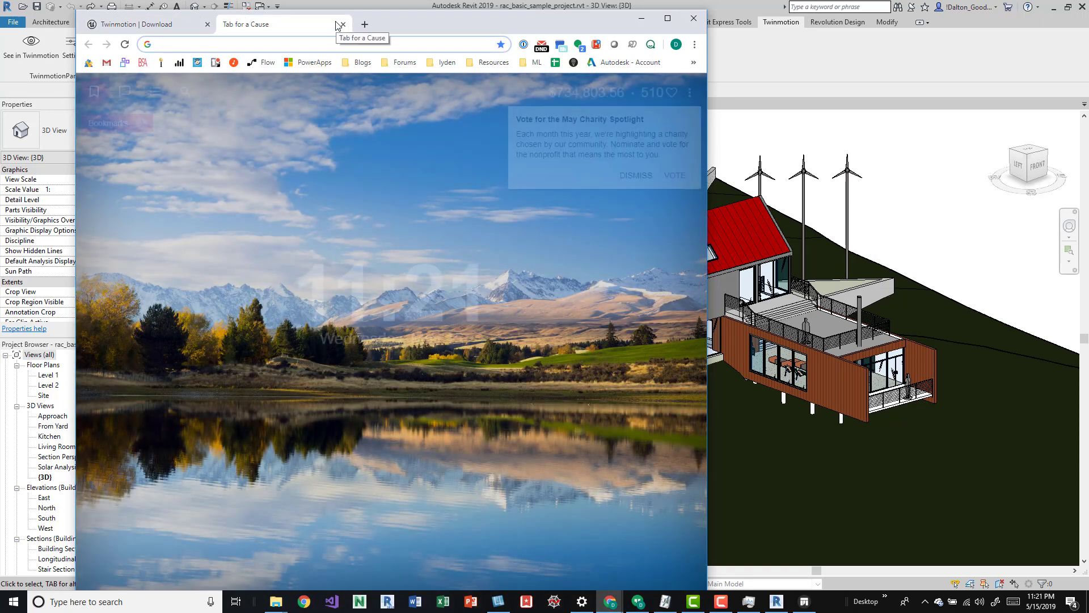
{"action": "type", "text": "twin"}
{"action": "key", "text": "Return"}
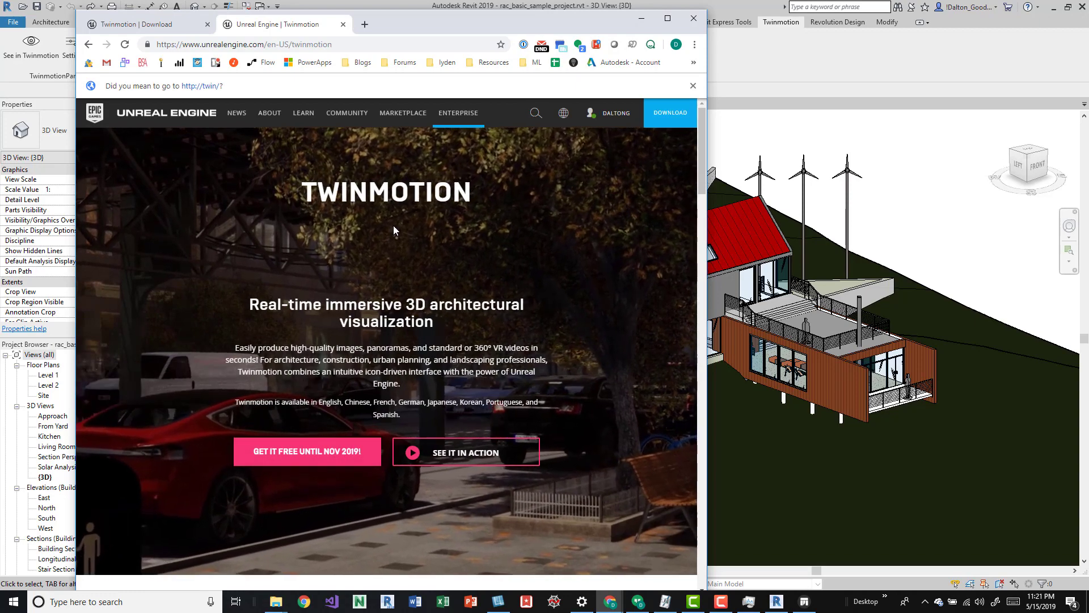
Go to the free Twinmotion download page and find the Twinmotion plugins section.
{"action": "scroll", "coordinate": [394, 226], "scroll_direction": "down", "scroll_amount": 1}
{"action": "scroll", "coordinate": [393, 226], "scroll_direction": "up", "scroll_amount": 1}
{"action": "scroll", "coordinate": [386, 223], "scroll_direction": "down", "scroll_amount": 2}
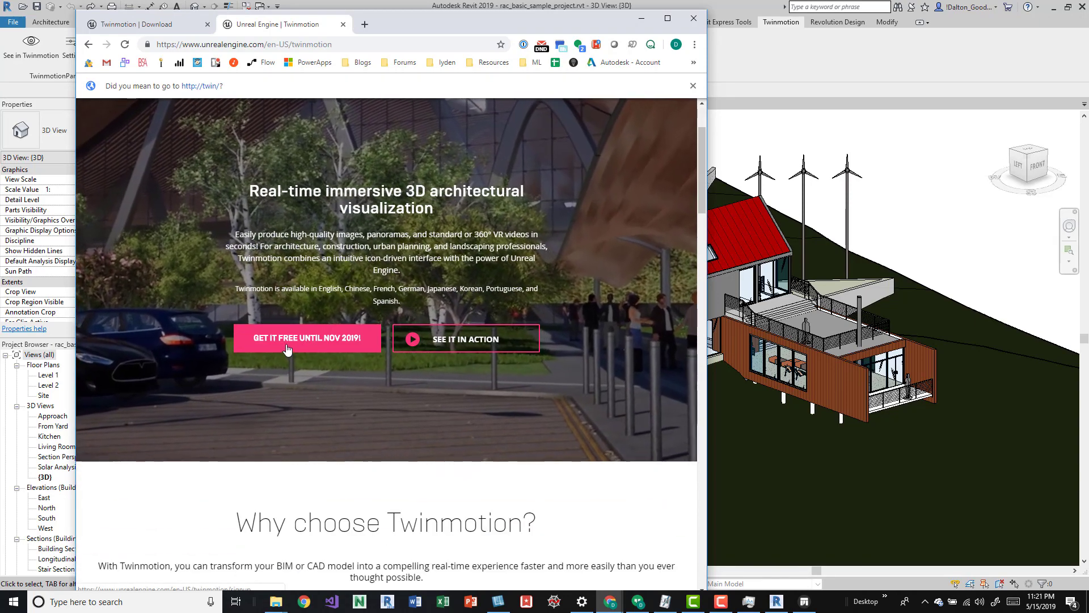
{"action": "left_click", "coordinate": [287, 347]}
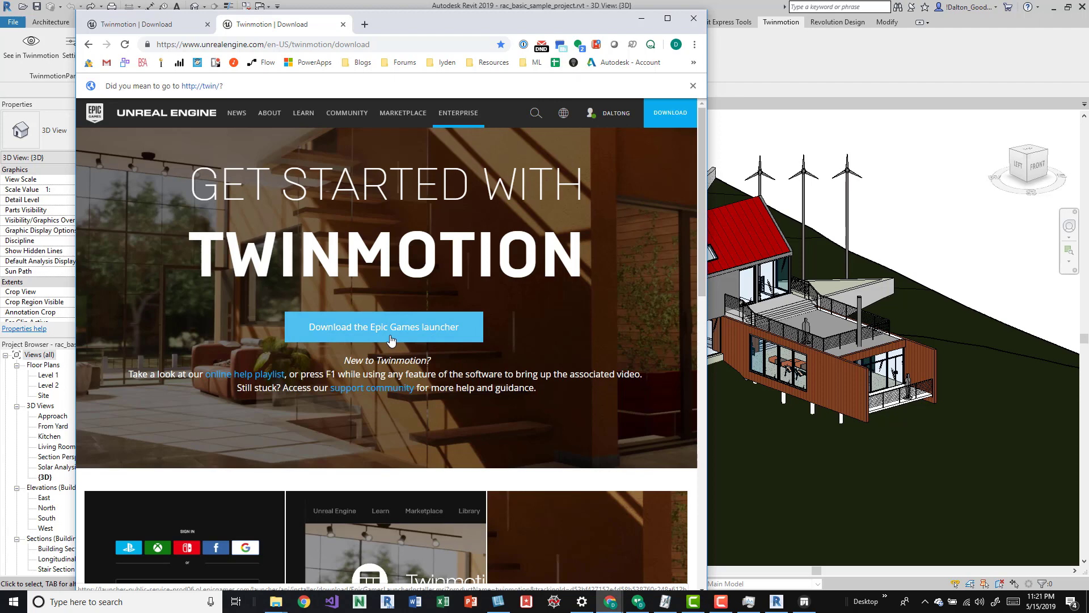
{"action": "scroll", "coordinate": [392, 337], "scroll_direction": "down", "scroll_amount": 15}
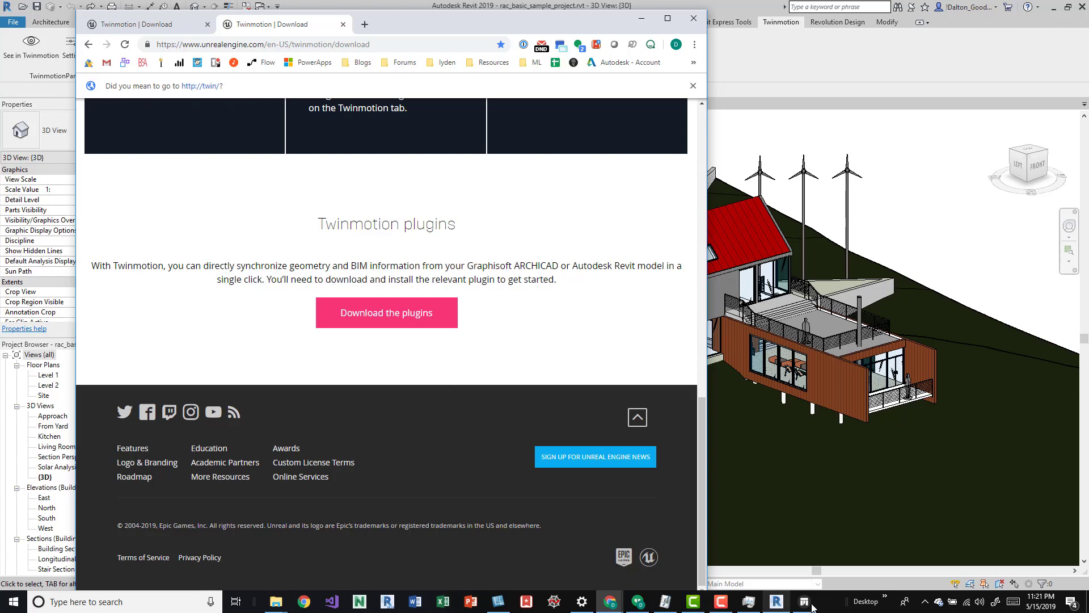
Search for and start the Epic Games Launcher, and open its Twinmotion page.
{"action": "left_click", "coordinate": [121, 602]}
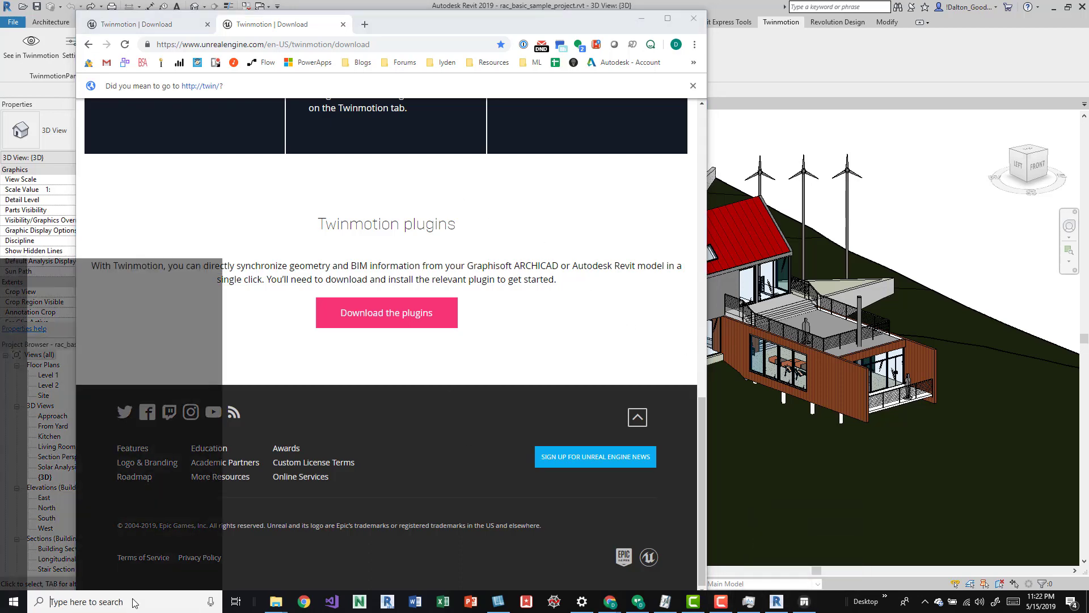
{"action": "type", "text": "epi"}
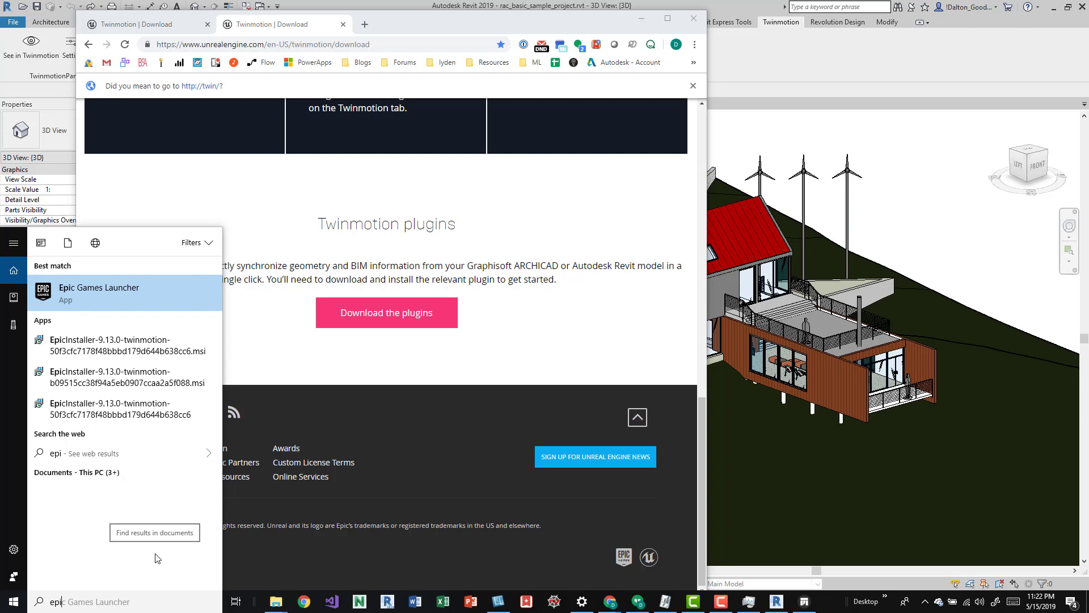
{"action": "key", "text": "Return"}
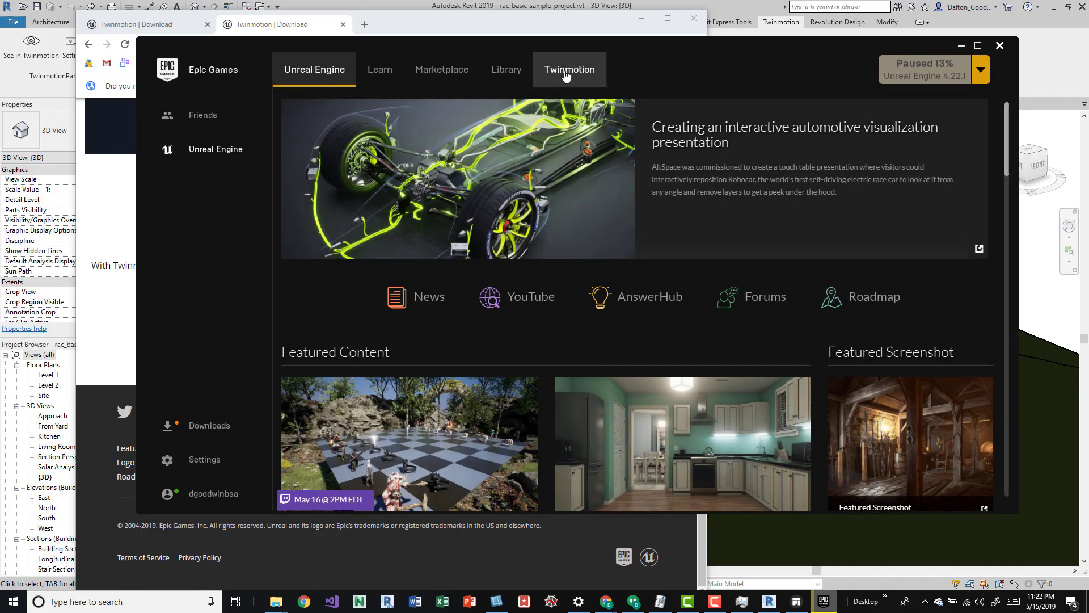
{"action": "left_click", "coordinate": [570, 78]}
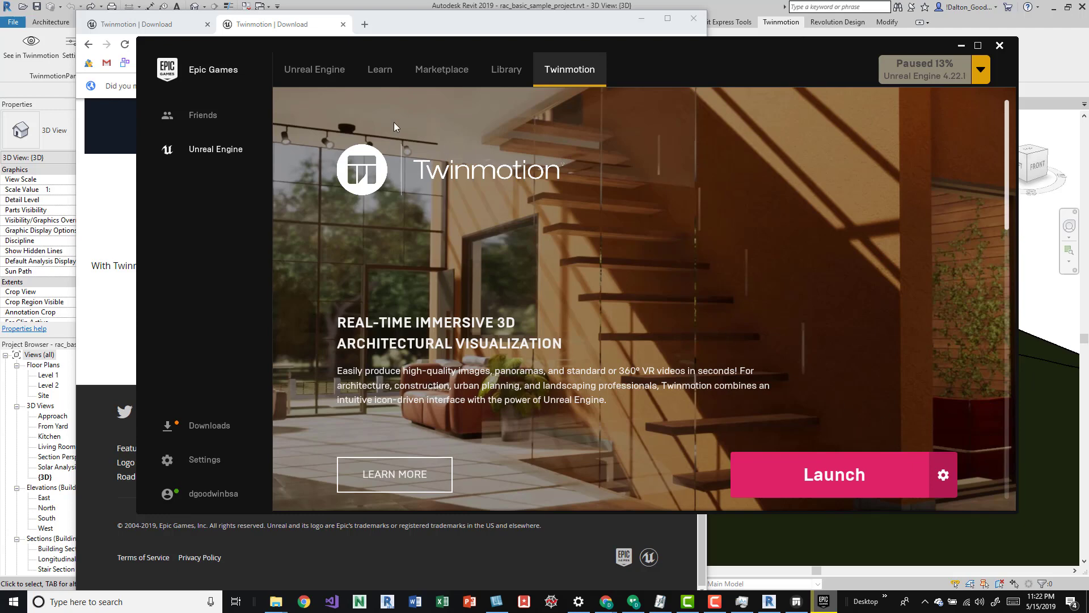
Switch to the Revit window with the rac_basic_sample_project 3D view.
{"action": "left_click", "coordinate": [63, 88]}
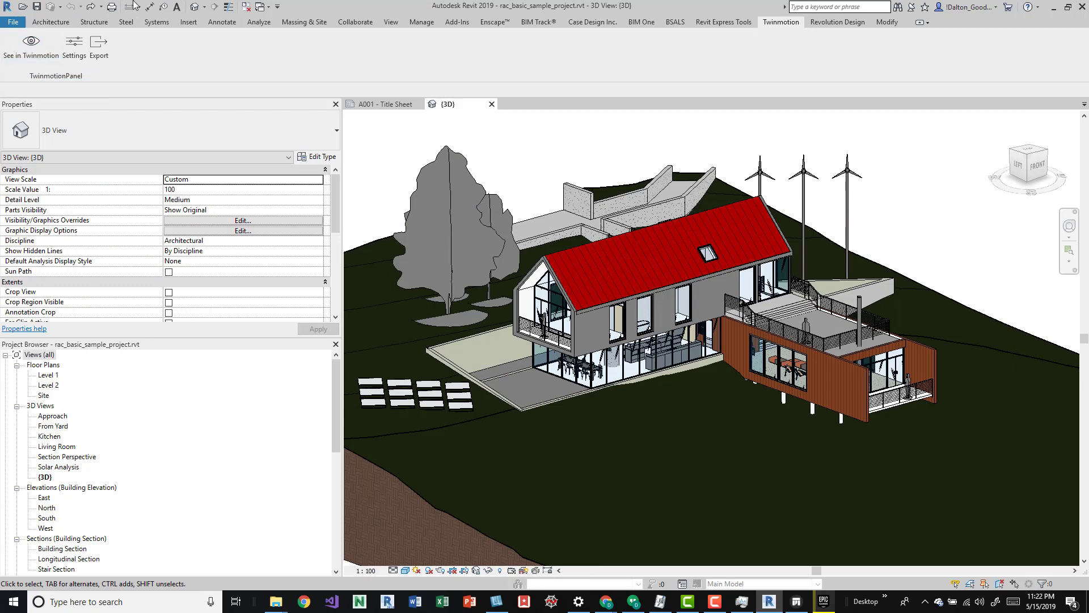
{"action": "mouse_move", "coordinate": [818, 606]}
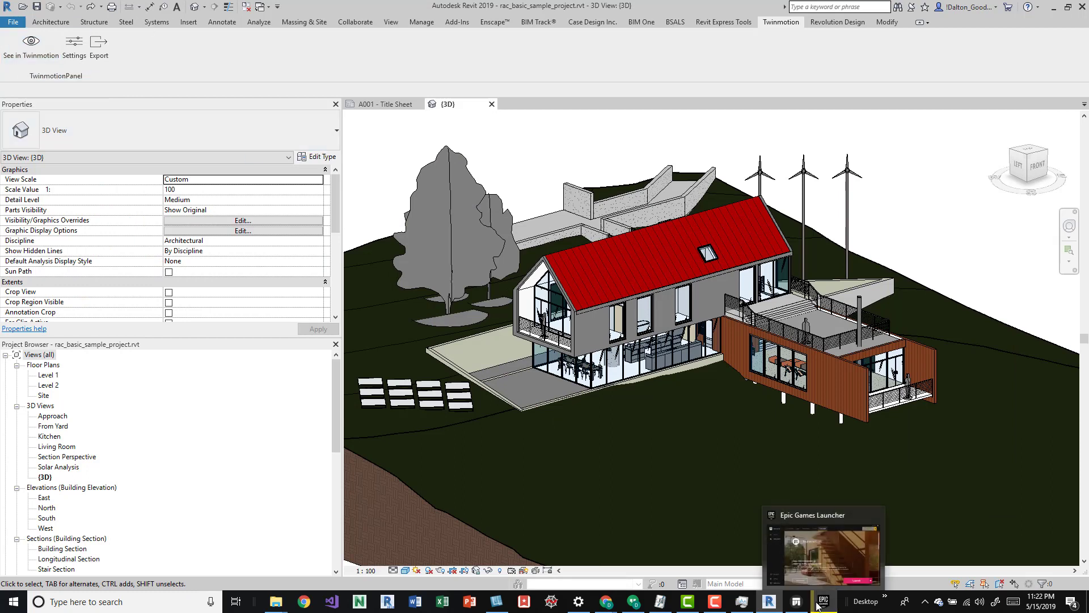
{"action": "left_click", "coordinate": [33, 65]}
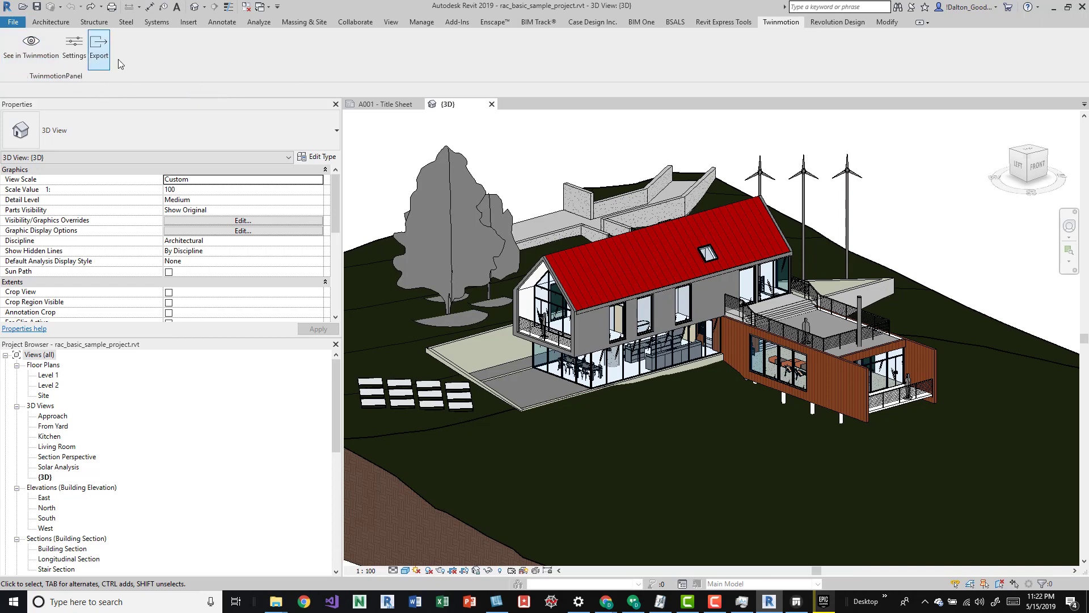
Switch to the open Twinmotion project and position its window over Revit so the whole viewport is visible.
{"action": "mouse_move", "coordinate": [799, 603]}
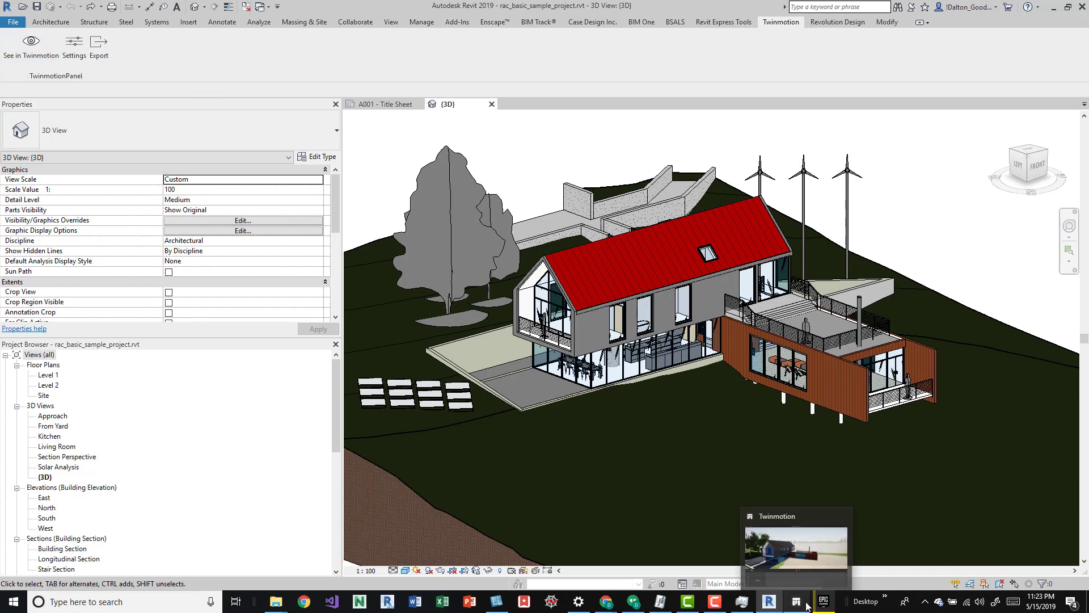
{"action": "left_click", "coordinate": [795, 559]}
{"action": "left_click_drag", "start_coordinate": [764, 98], "coordinate": [695, 87]}
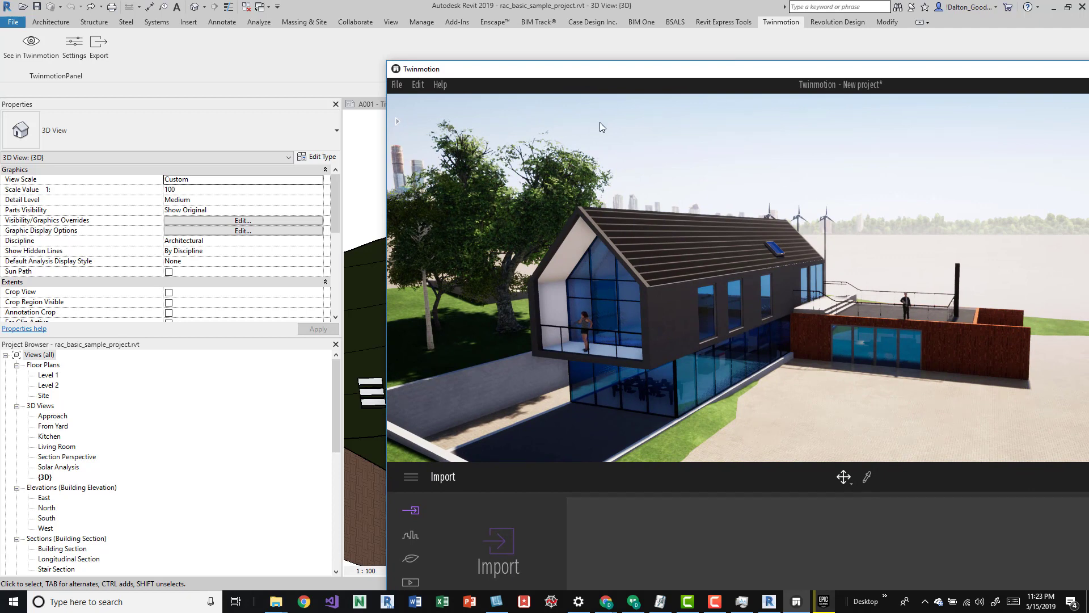
{"action": "left_click_drag", "start_coordinate": [593, 71], "coordinate": [790, 78]}
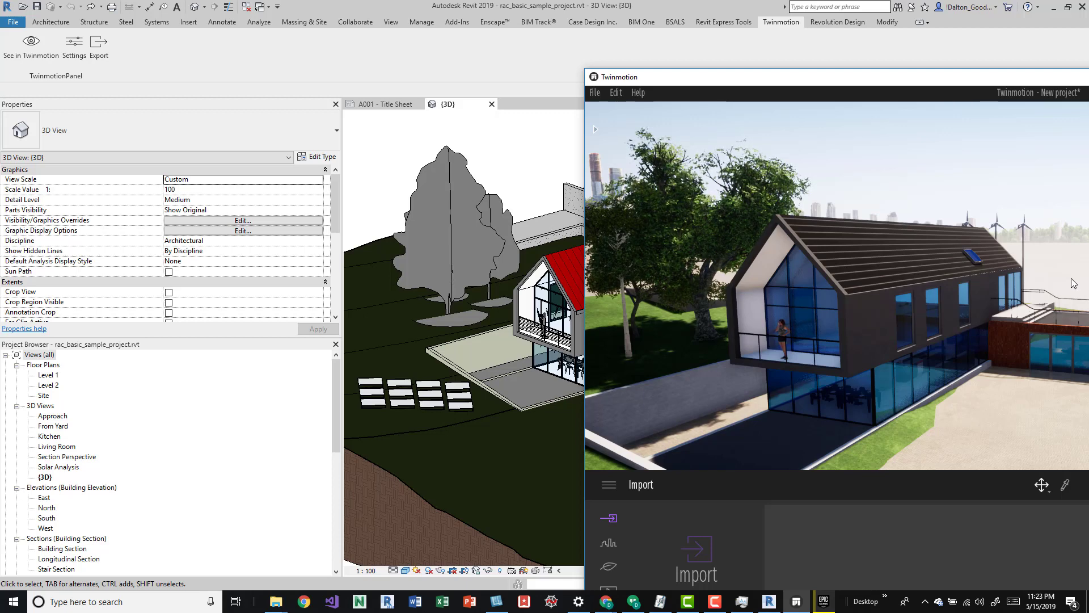
{"action": "right_click_drag", "start_coordinate": [860, 183], "coordinate": [856, 179]}
{"action": "left_click_drag", "start_coordinate": [794, 81], "coordinate": [300, 44]}
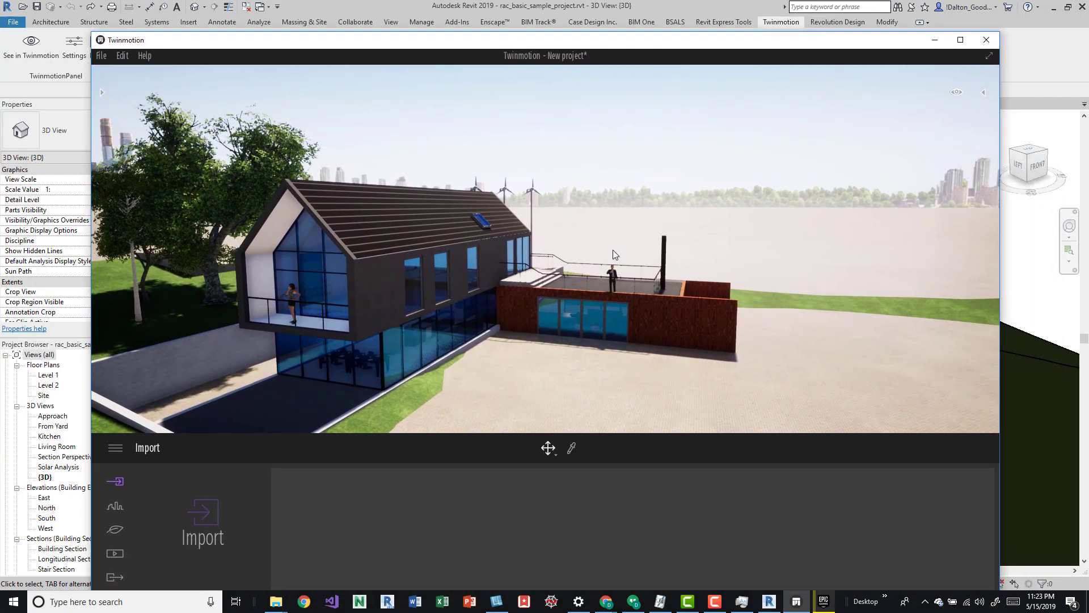
Fly around the house exterior in the Twinmotion viewport and examine the building, the lawn and the trees.
{"action": "right_click_drag", "start_coordinate": [610, 210], "coordinate": [604, 289]}
{"action": "key", "text": "w"}
{"action": "key", "text": "w"}
{"action": "key", "text": "w"}
{"action": "key", "text": "s"}
{"action": "key", "text": "w"}
{"action": "key", "text": "s"}
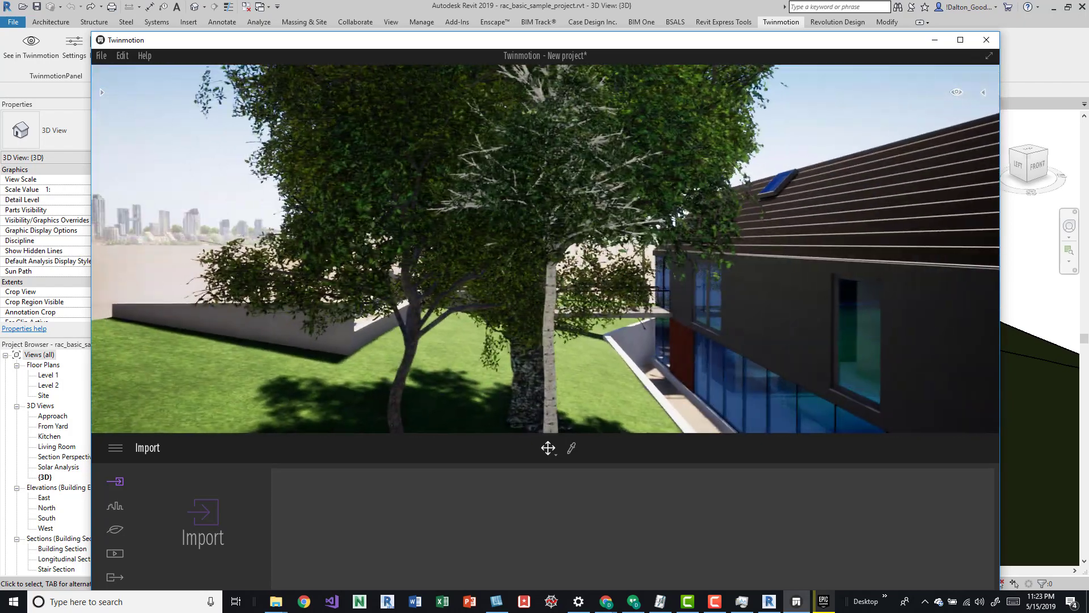
{"action": "key", "text": "w"}
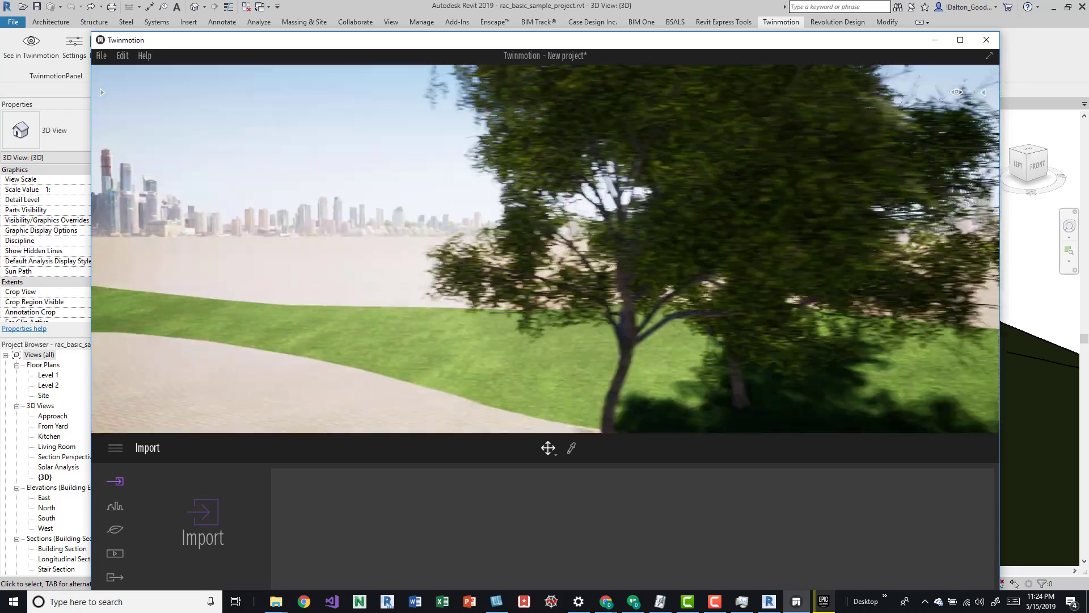
Set the season of the Hook thorn 2 tree on the paving edge to Winter and deselect it.
{"action": "left_click", "coordinate": [568, 172]}
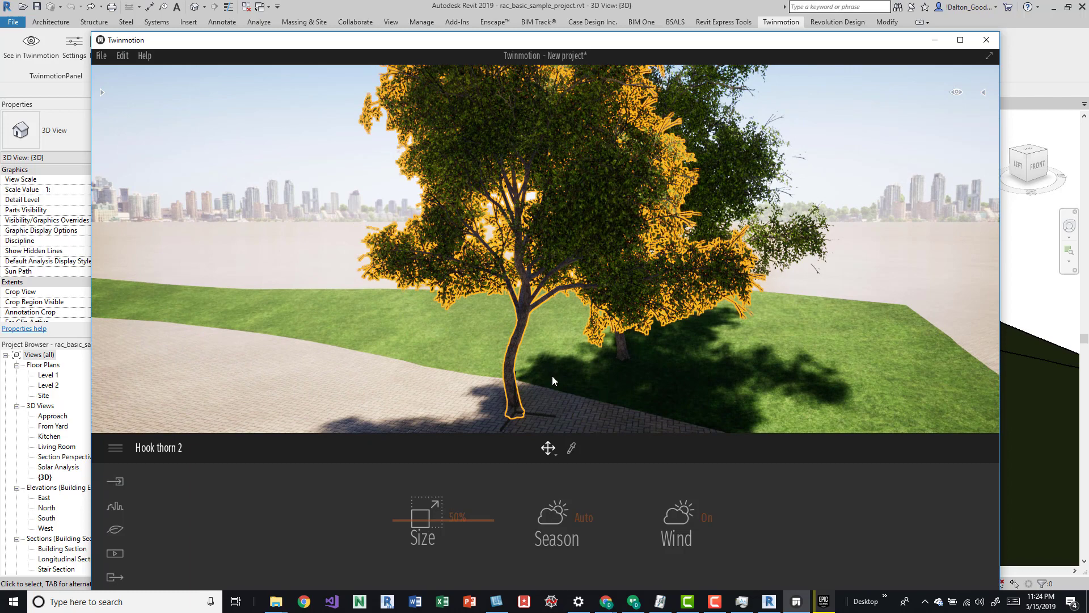
{"action": "left_click", "coordinate": [560, 522]}
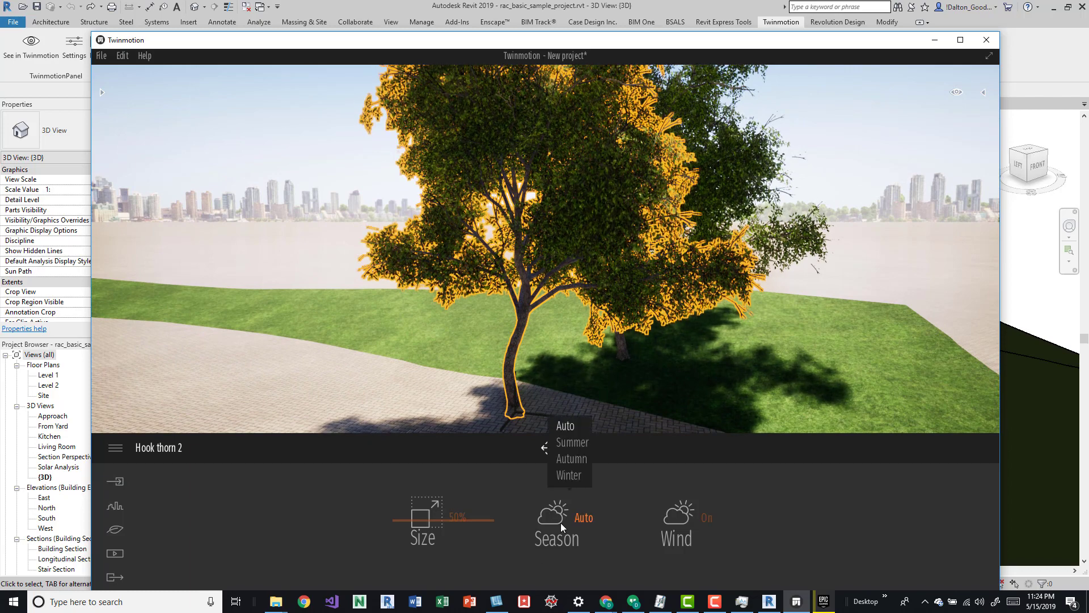
{"action": "left_click", "coordinate": [569, 475]}
{"action": "left_click", "coordinate": [380, 189]}
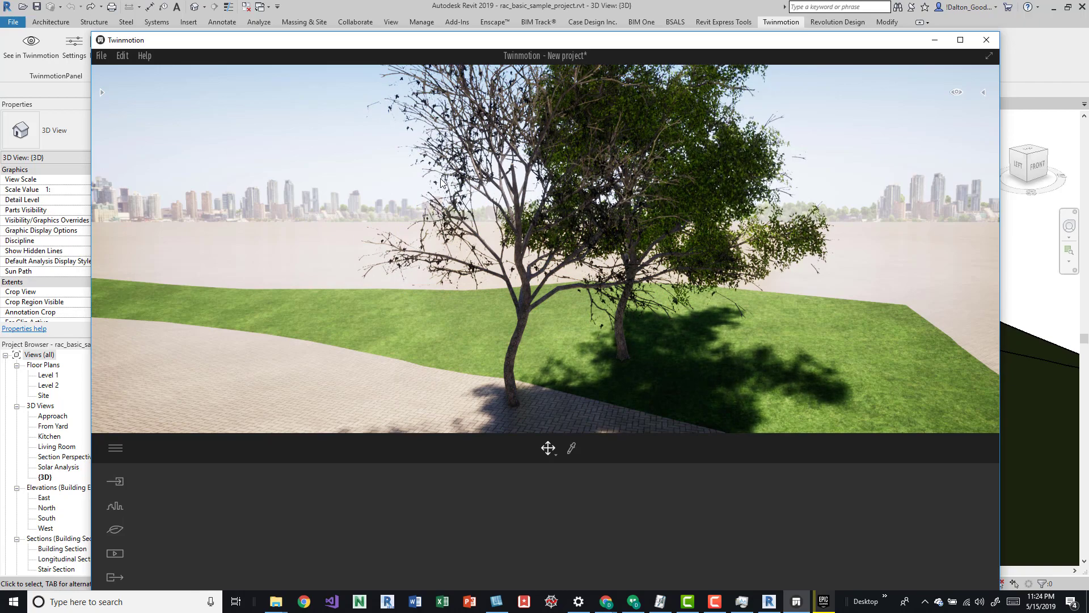
Navigate to the woman standing behind the railing of the timber-clad terrace and examine her surroundings.
{"action": "right_click_drag", "start_coordinate": [441, 183], "coordinate": [311, 181]}
{"action": "key", "text": "w"}
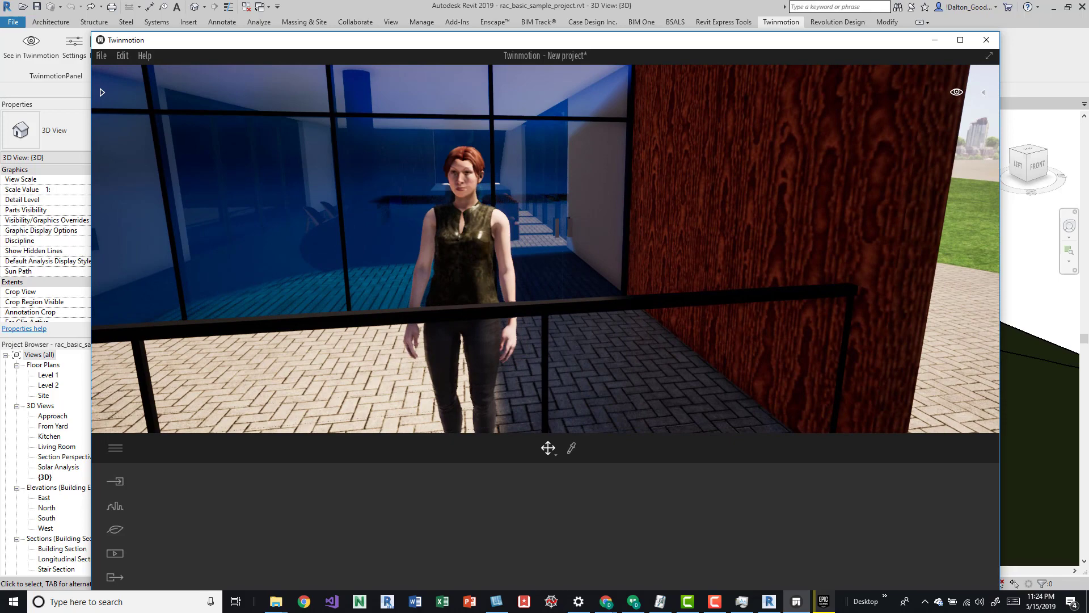
{"action": "key", "text": "s"}
{"action": "right_click_drag", "start_coordinate": [488, 196], "coordinate": [406, 199]}
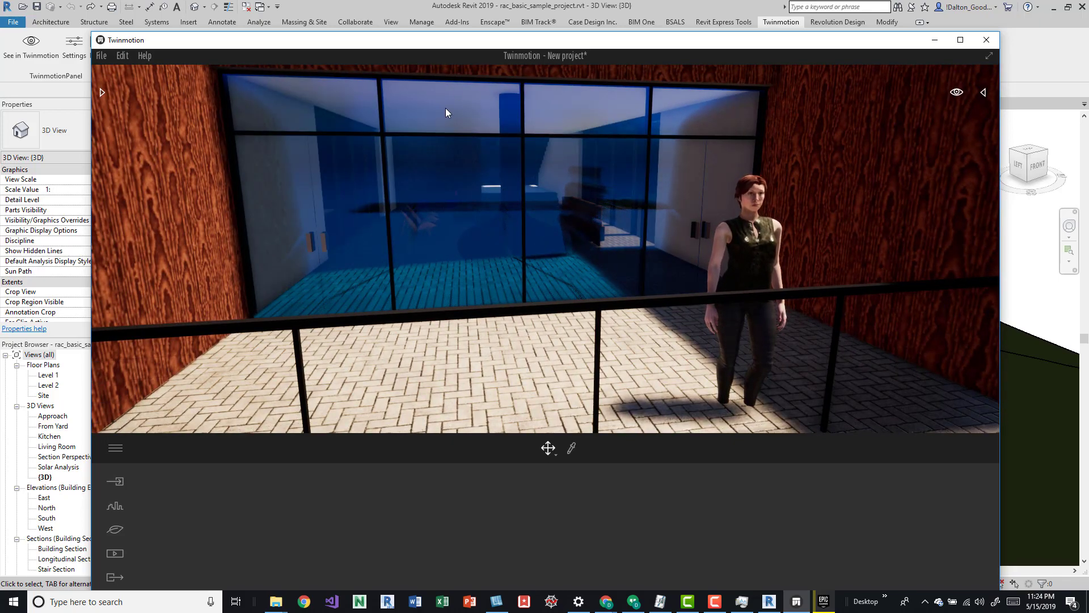
Move the Twinmotion window aside to uncover Revit and frame the full terrace with the woman in view.
{"action": "left_click_drag", "start_coordinate": [501, 49], "coordinate": [759, 59]}
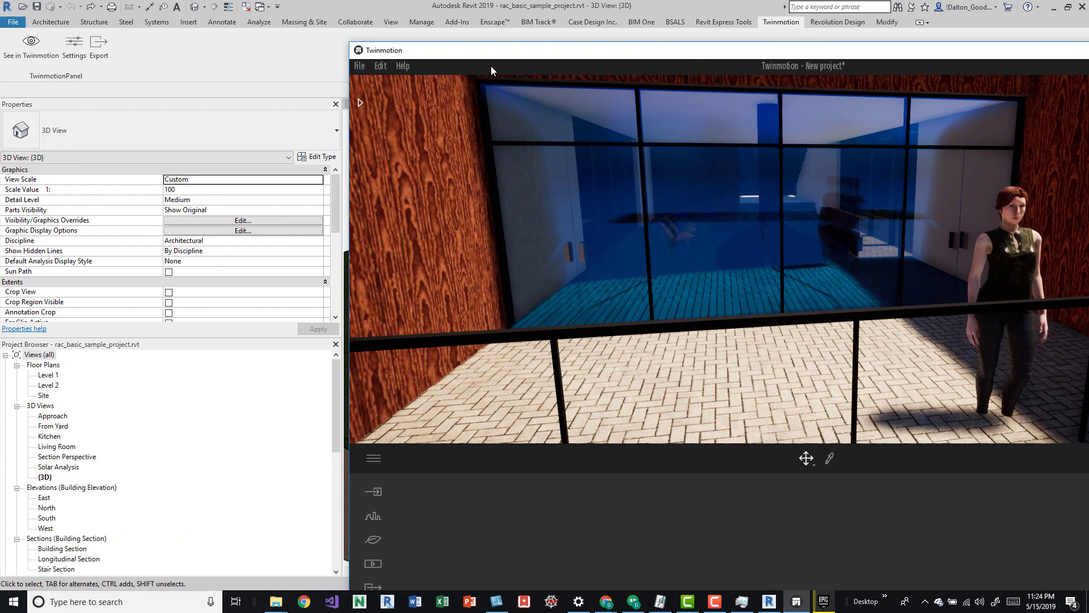
{"action": "left_click_drag", "start_coordinate": [508, 54], "coordinate": [689, 68]}
{"action": "right_click_drag", "start_coordinate": [721, 238], "coordinate": [817, 242]}
{"action": "right_click_drag", "start_coordinate": [777, 278], "coordinate": [953, 352]}
{"action": "right_click_drag", "start_coordinate": [817, 352], "coordinate": [797, 304]}
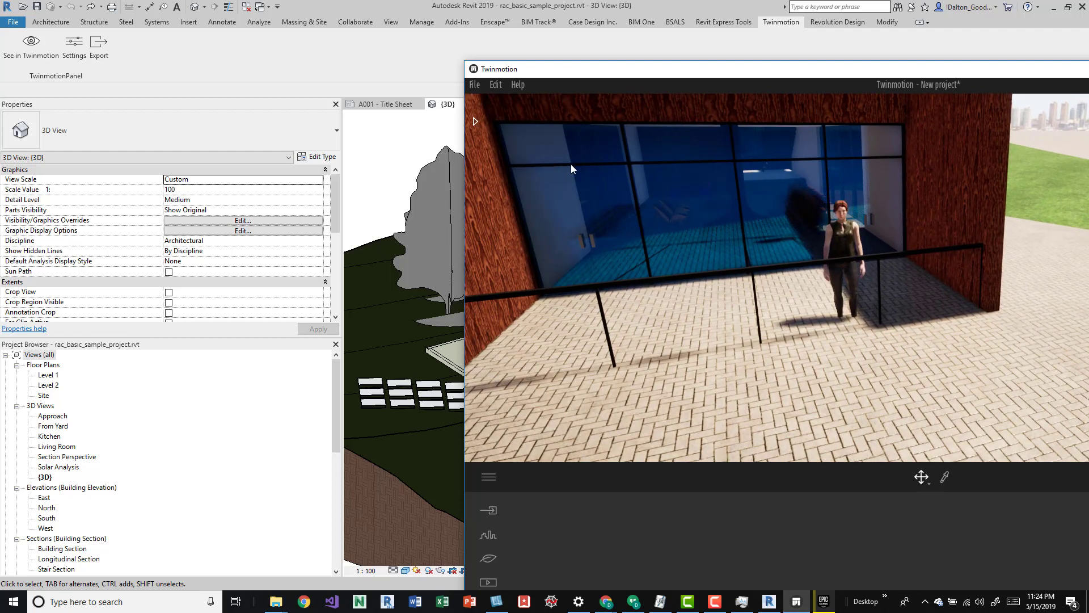
Switch to Revit, restore its window from full screen, and resize it to sit beside the Twinmotion viewport.
{"action": "left_click", "coordinate": [496, 55]}
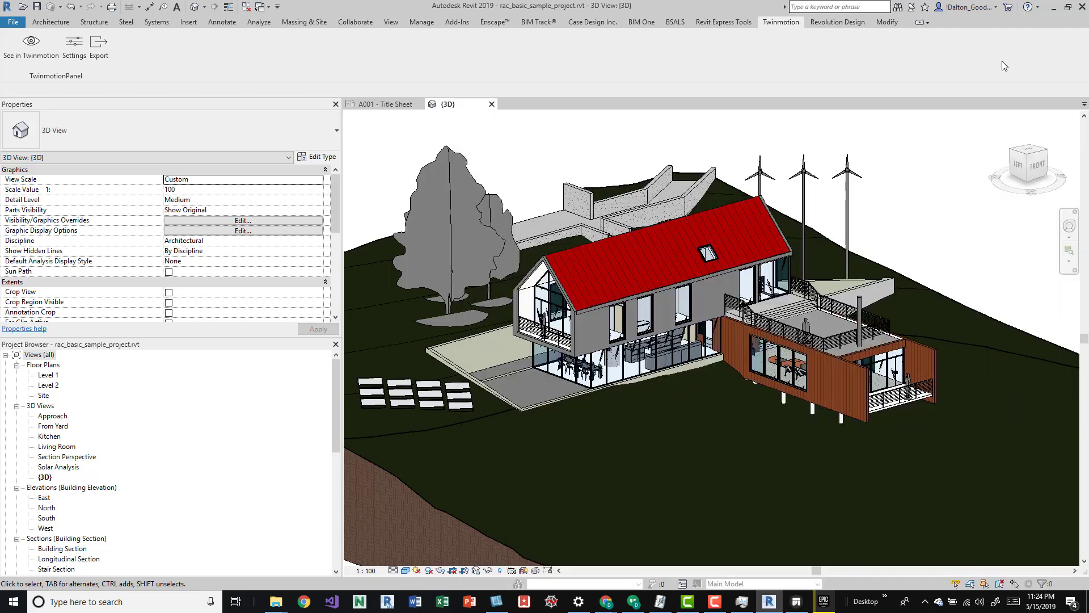
{"action": "left_click", "coordinate": [1068, 7]}
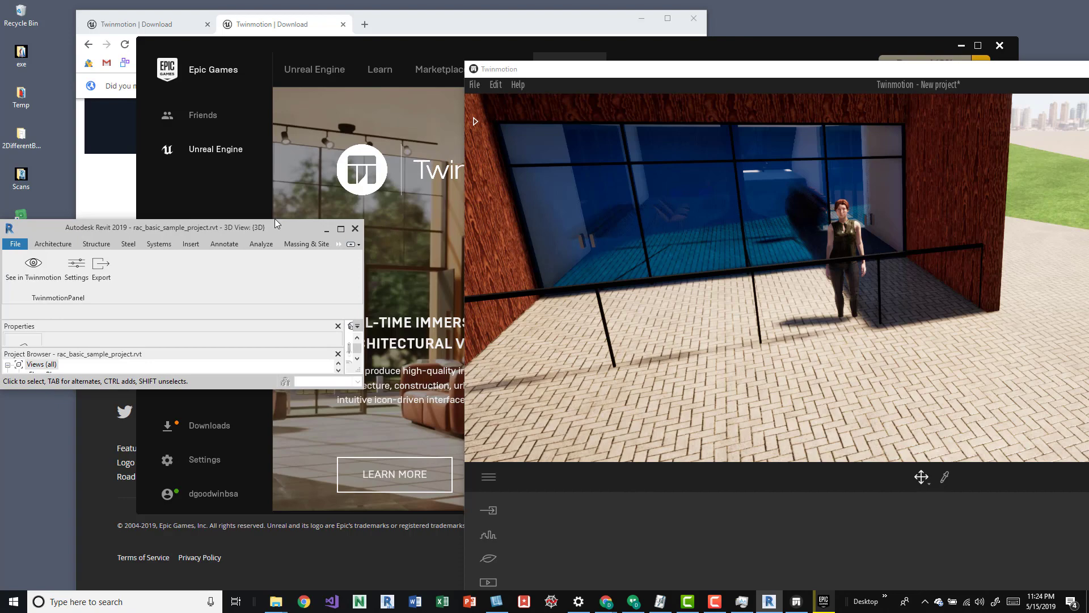
{"action": "left_click_drag", "start_coordinate": [281, 169], "coordinate": [284, 1]}
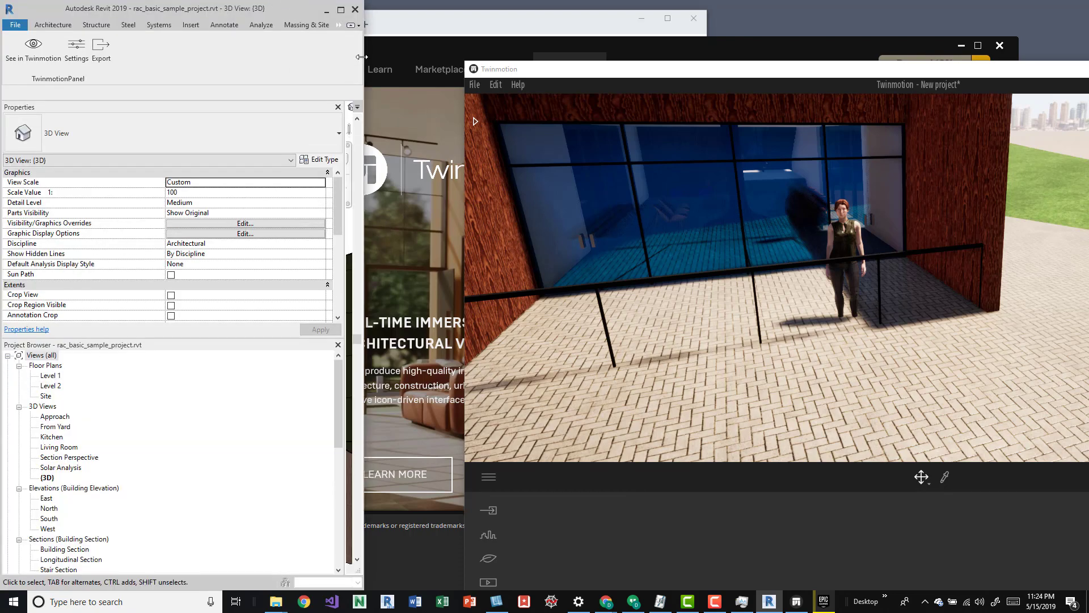
{"action": "left_click_drag", "start_coordinate": [363, 60], "coordinate": [691, 57]}
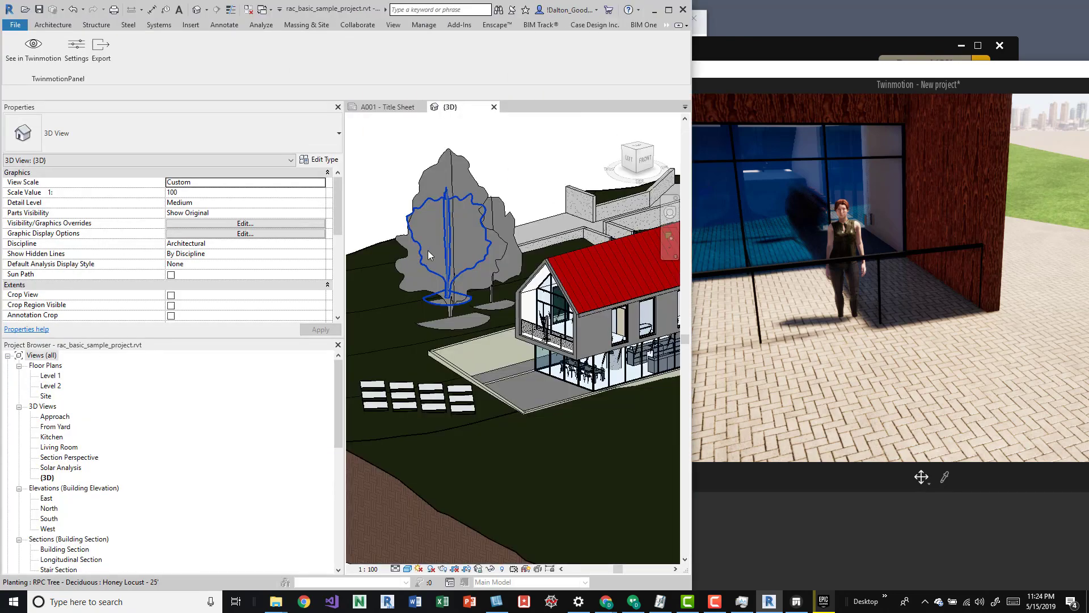
Move the RPC Female figure along the lower balcony toward its opposite end and send the updated model to Twinmotion.
{"action": "scroll", "coordinate": [565, 302], "scroll_direction": "up", "scroll_amount": 10}
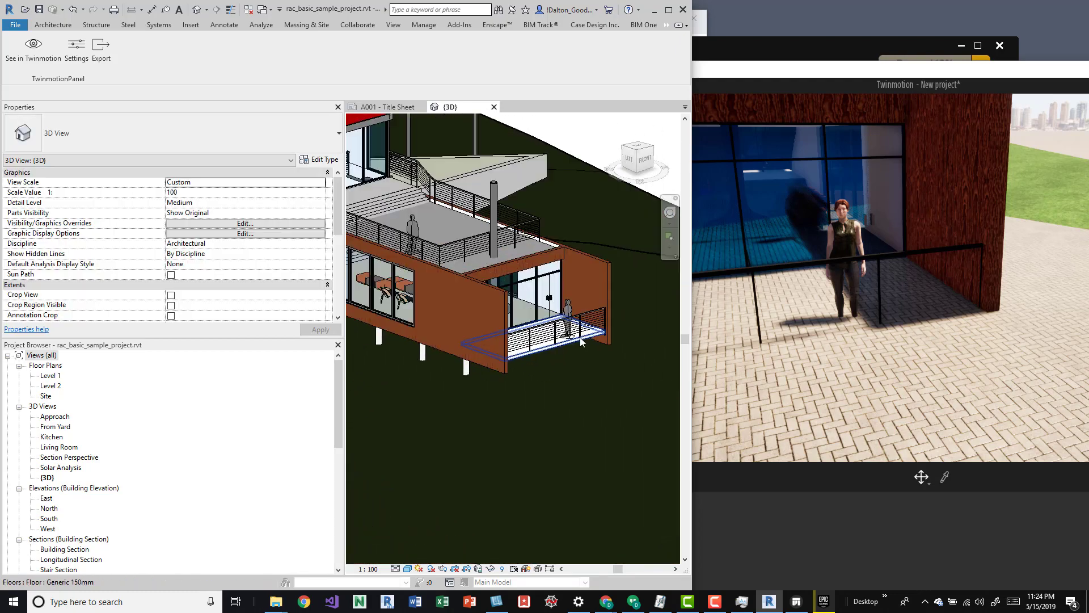
{"action": "middle_click_drag", "start_coordinate": [564, 299], "coordinate": [489, 318], "text": "shift"}
{"action": "scroll", "coordinate": [564, 428], "scroll_direction": "down", "scroll_amount": 1}
{"action": "left_click", "coordinate": [619, 454]}
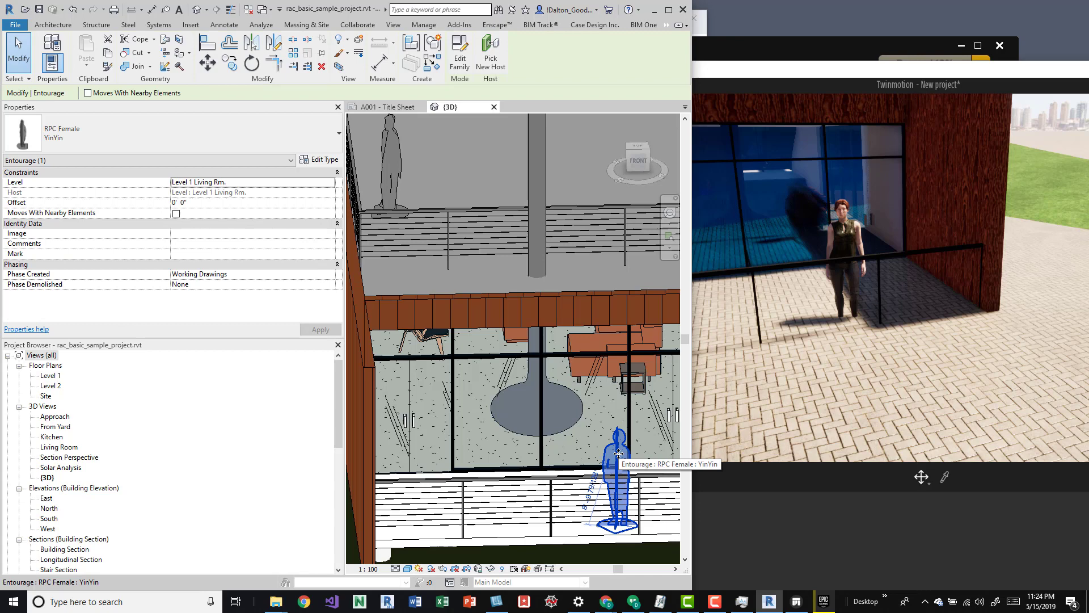
{"action": "left_click_drag", "start_coordinate": [619, 453], "coordinate": [462, 458]}
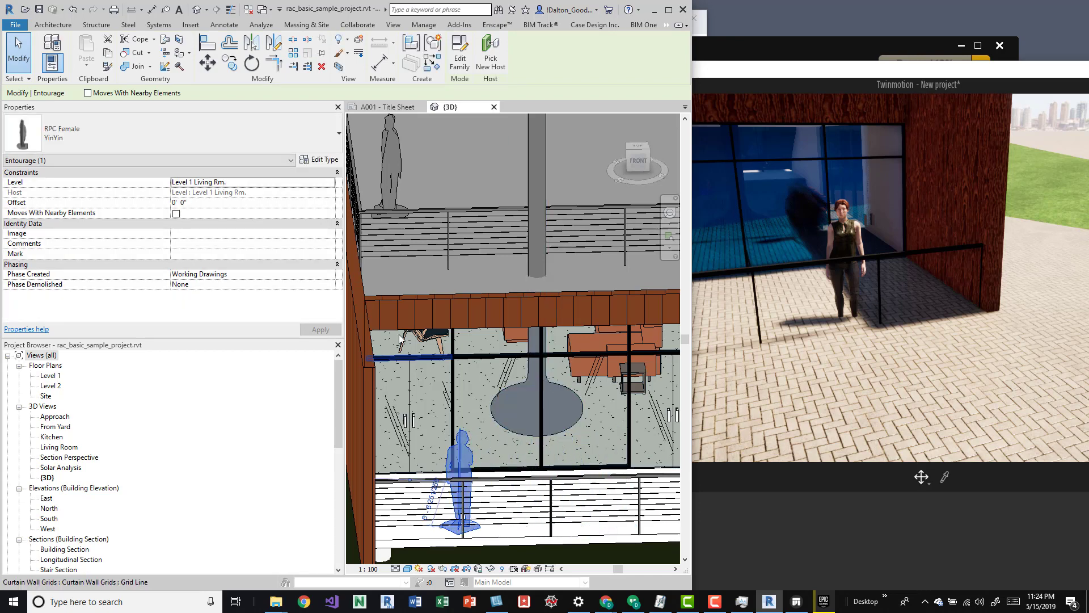
{"action": "left_click", "coordinate": [423, 120]}
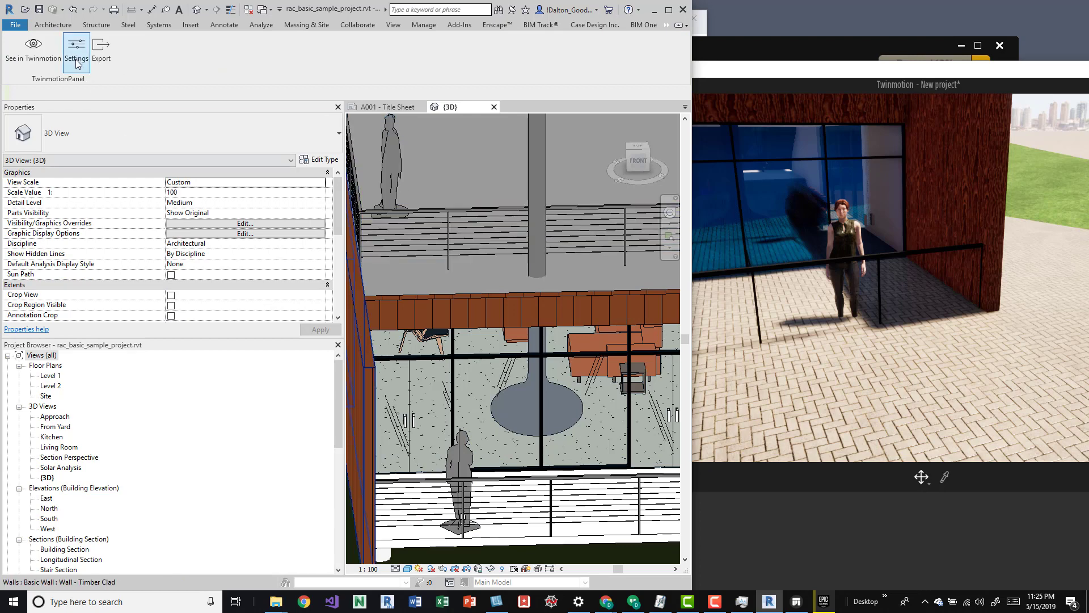
{"action": "left_click", "coordinate": [32, 61]}
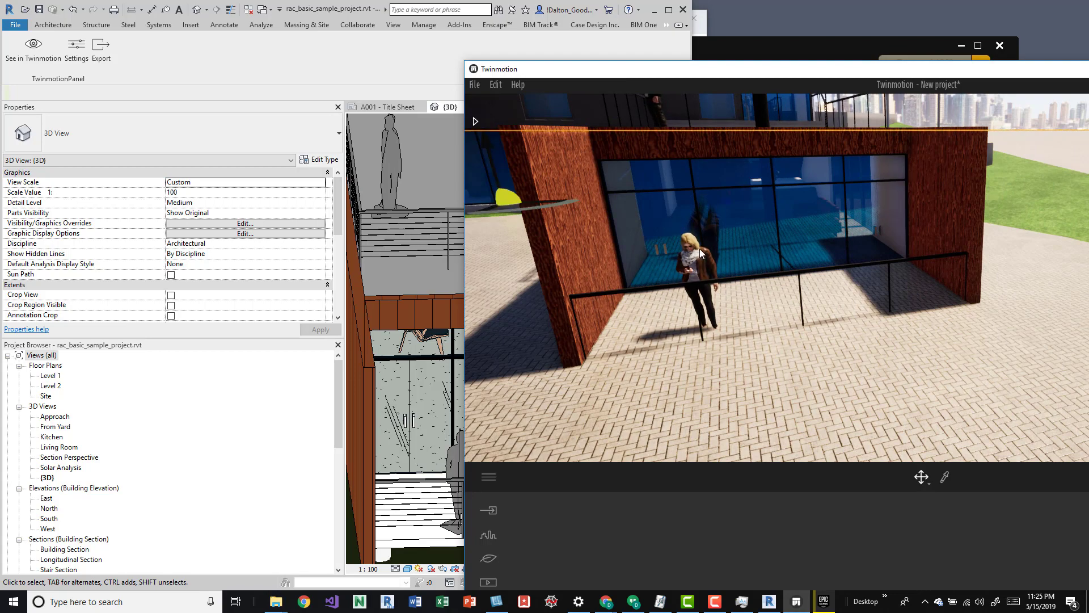
Select the blonde woman behind the terrace railing in Twinmotion and examine her from a distance and up close.
{"action": "scroll", "coordinate": [700, 248], "scroll_direction": "up", "scroll_amount": 2}
{"action": "middle_click_drag", "start_coordinate": [700, 249], "coordinate": [769, 264]}
{"action": "scroll", "coordinate": [849, 280], "scroll_direction": "down", "scroll_amount": 5}
{"action": "scroll", "coordinate": [764, 265], "scroll_direction": "up", "scroll_amount": 2}
{"action": "left_click", "coordinate": [776, 266]}
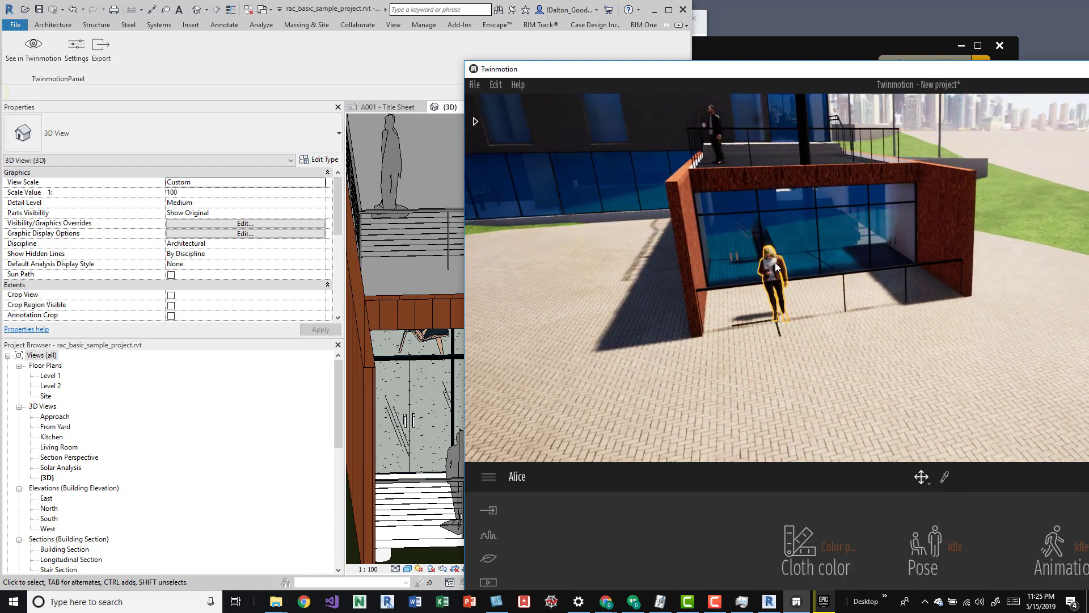
{"action": "scroll", "coordinate": [776, 267], "scroll_direction": "up", "scroll_amount": 3}
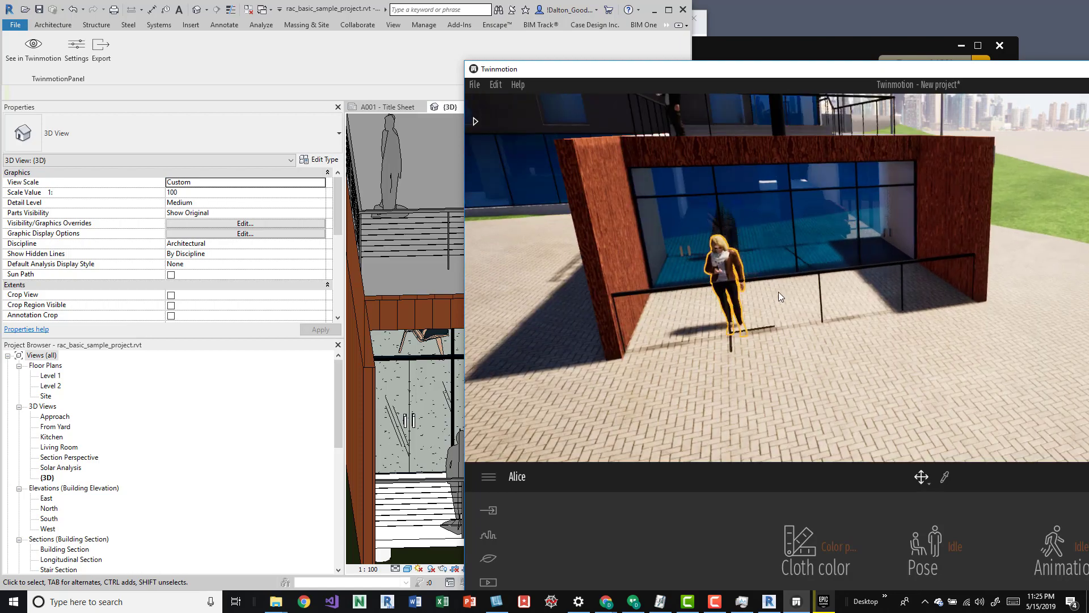
{"action": "right_click_drag", "start_coordinate": [729, 336], "coordinate": [741, 380]}
{"action": "left_click", "coordinate": [742, 430]}
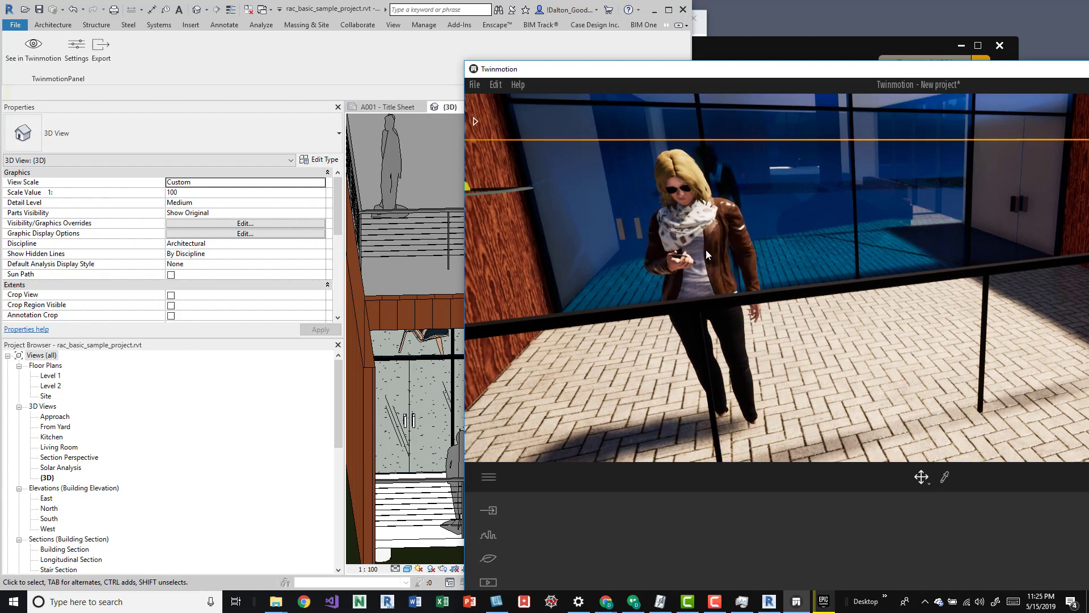
{"action": "left_click", "coordinate": [740, 334]}
{"action": "scroll", "coordinate": [741, 337], "scroll_direction": "down", "scroll_amount": 5}
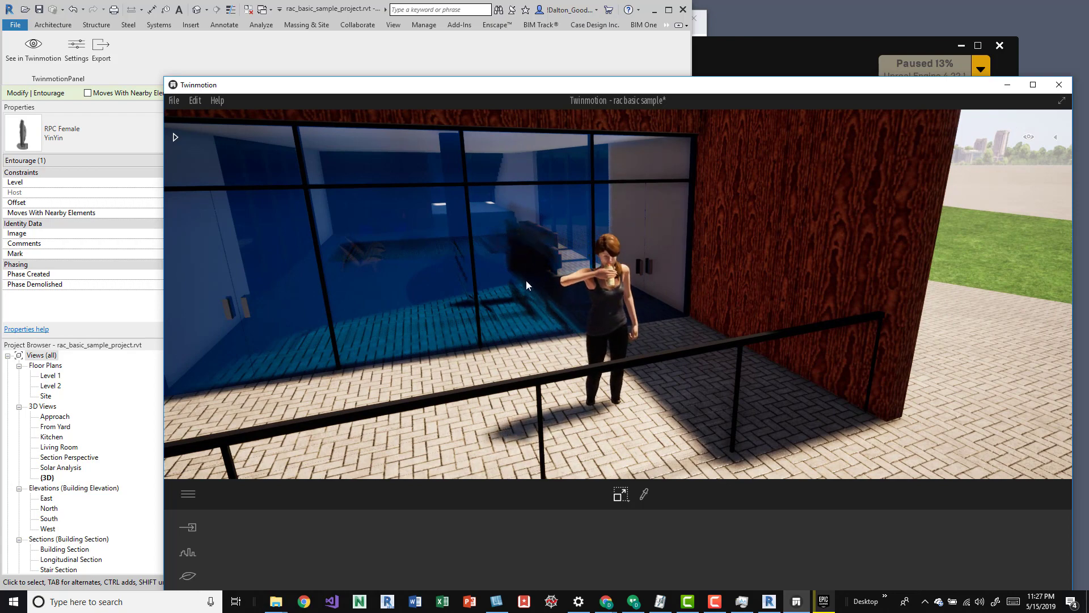
Select the woman in the dark tank top and examine her position on the terrace from further back.
{"action": "left_click", "coordinate": [615, 290]}
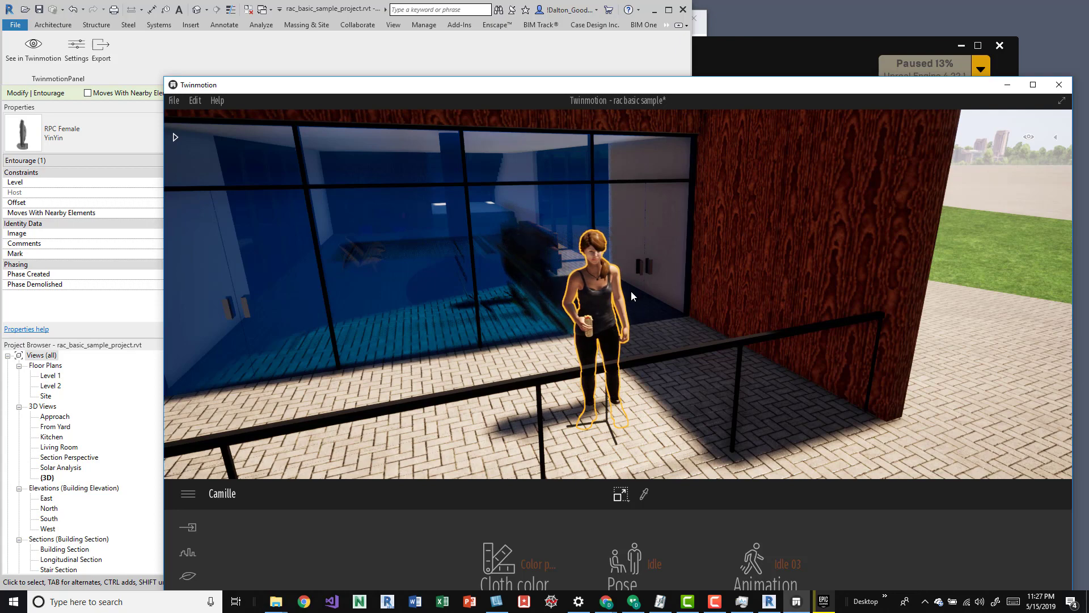
{"action": "key", "text": "a"}
{"action": "scroll", "coordinate": [624, 326], "scroll_direction": "down", "scroll_amount": 3}
{"action": "middle_click_drag", "start_coordinate": [624, 326], "coordinate": [467, 352]}
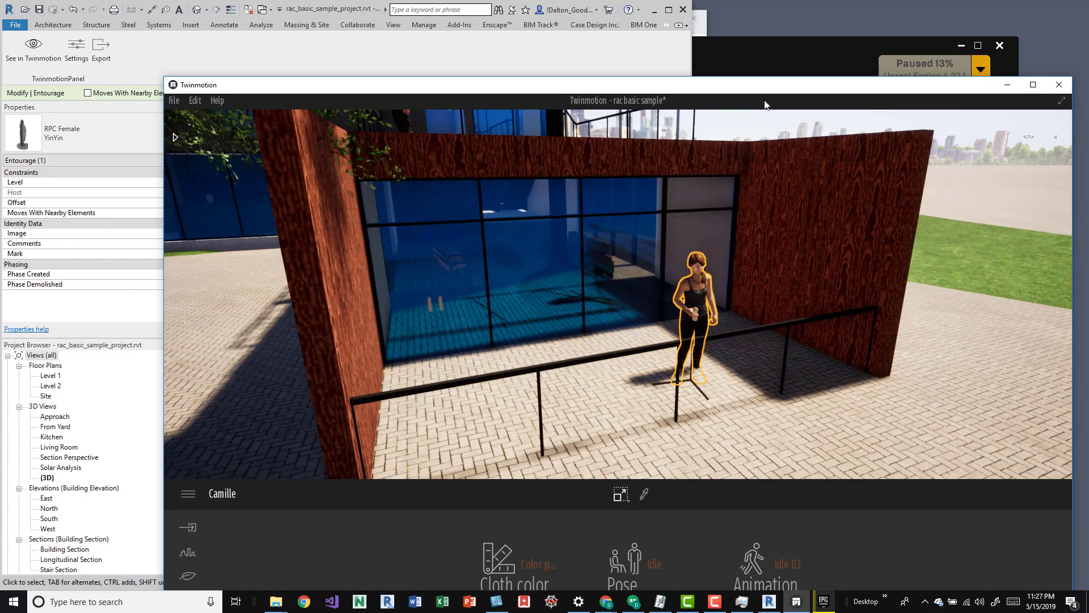
{"action": "key", "text": "a"}
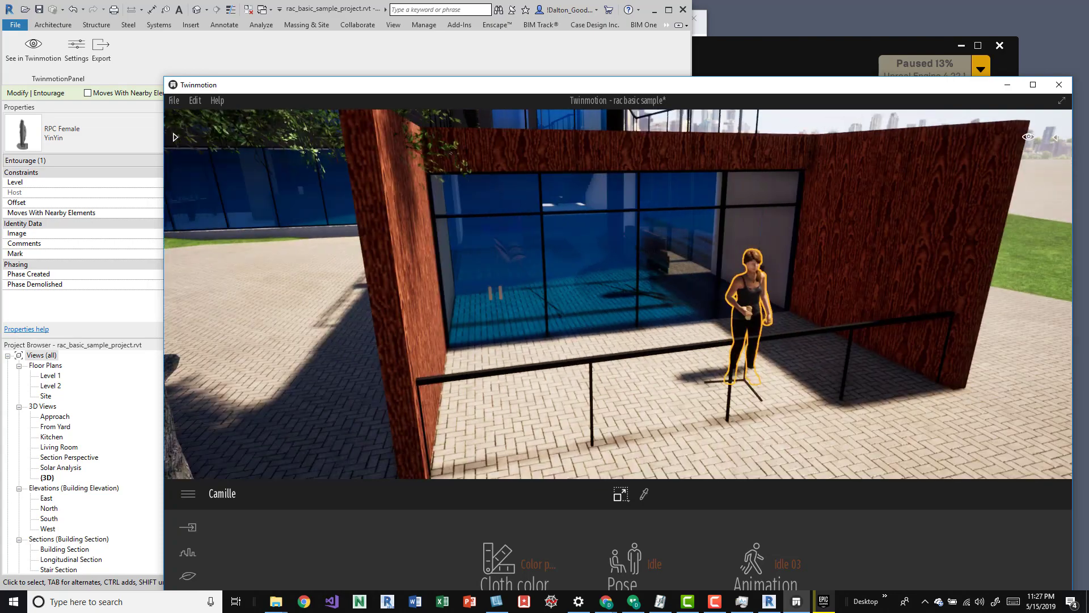
{"action": "right_click_drag", "start_coordinate": [728, 311], "coordinate": [711, 311]}
{"action": "key", "text": "s"}
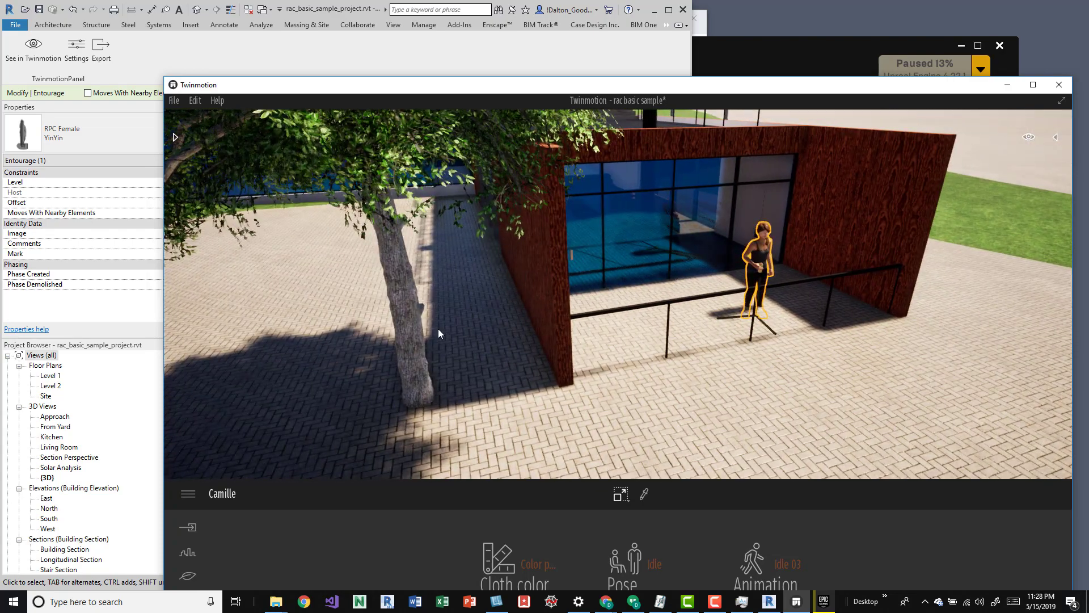
Delete the Blackgum 2 tree beside the terrace after trying out its scale and move handles.
{"action": "left_click", "coordinate": [411, 310]}
{"action": "left_click_drag", "start_coordinate": [411, 357], "coordinate": [429, 322]}
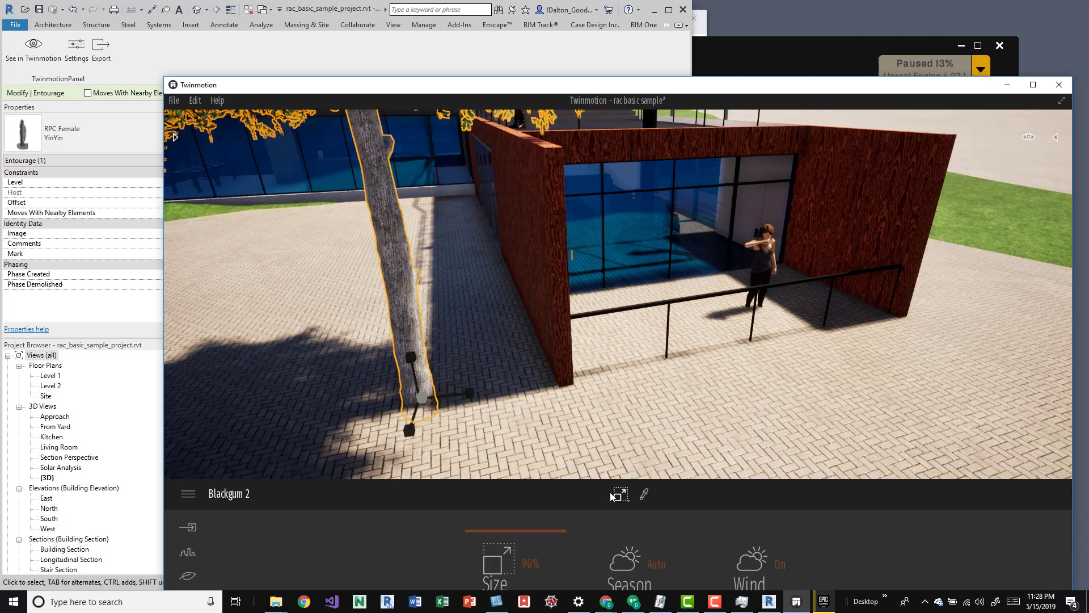
{"action": "left_click", "coordinate": [625, 499]}
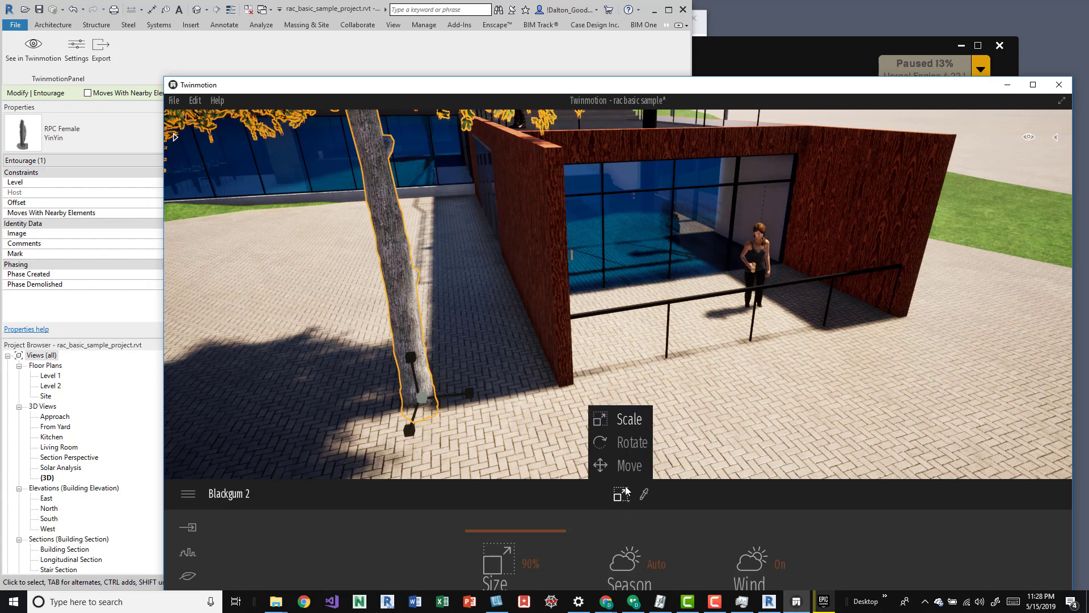
{"action": "left_click", "coordinate": [618, 467]}
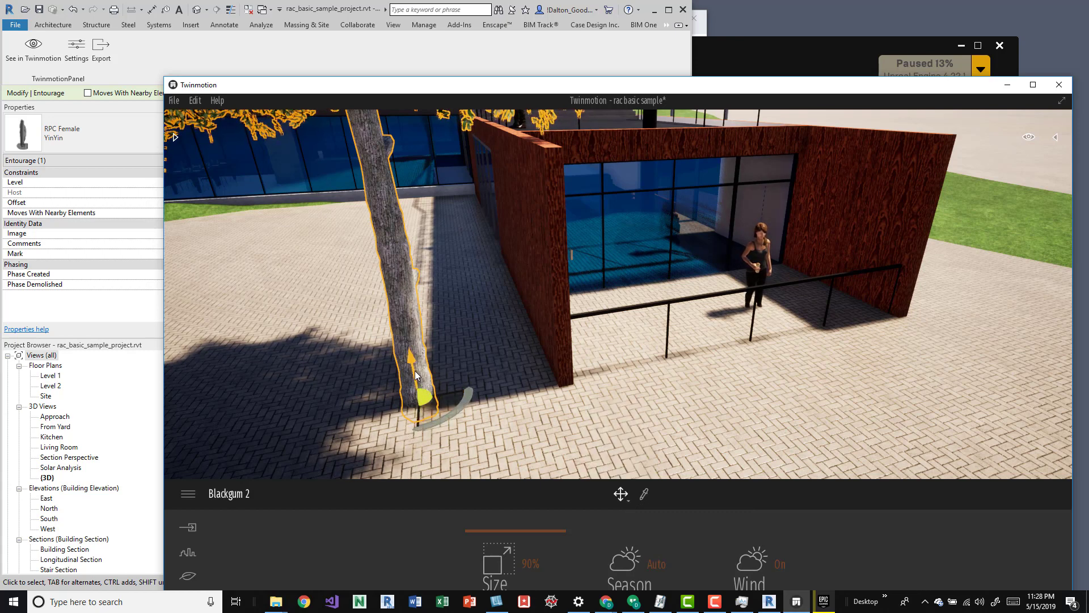
{"action": "left_click_drag", "start_coordinate": [415, 374], "coordinate": [421, 364]}
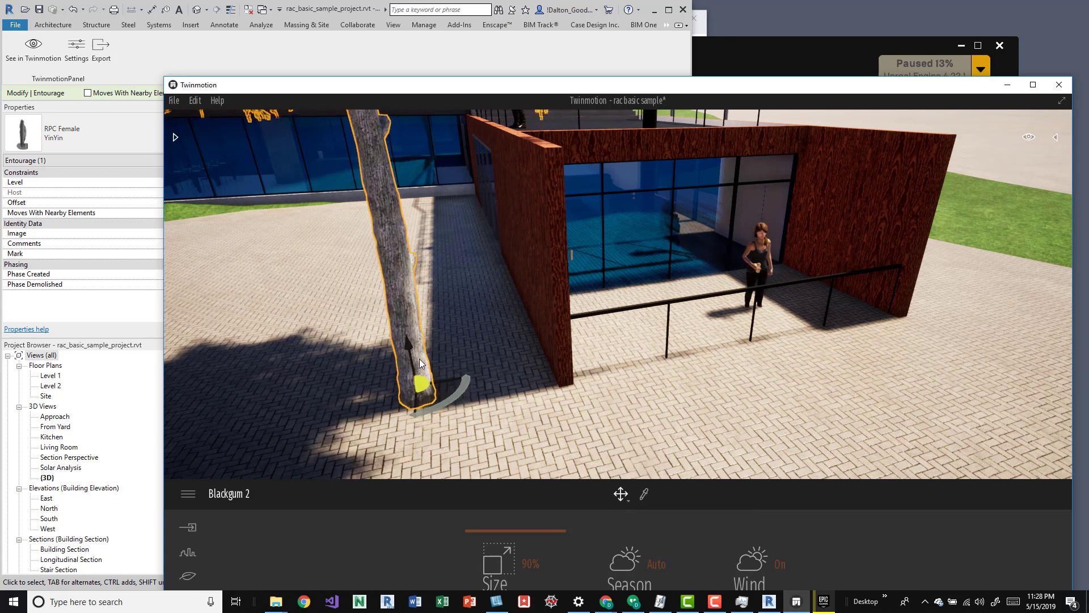
{"action": "key", "text": "Delete"}
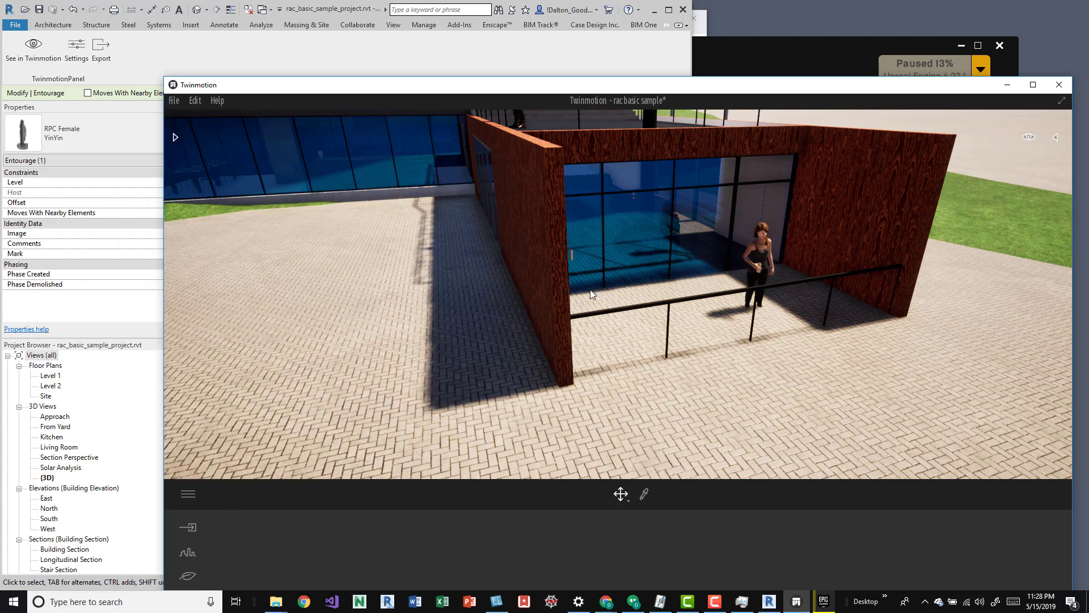
Examine the timber-clad terrace and the facade behind it, ending with an overview of the whole house and paved yard.
{"action": "right_click_drag", "start_coordinate": [706, 251], "coordinate": [706, 247]}
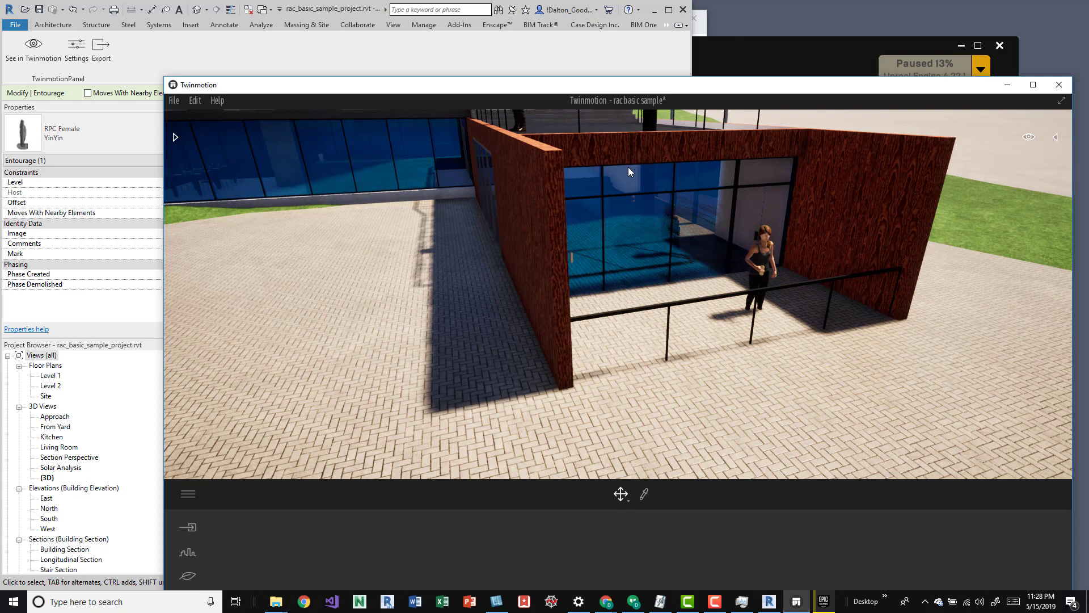
{"action": "right_click_drag", "start_coordinate": [537, 233], "coordinate": [542, 216]}
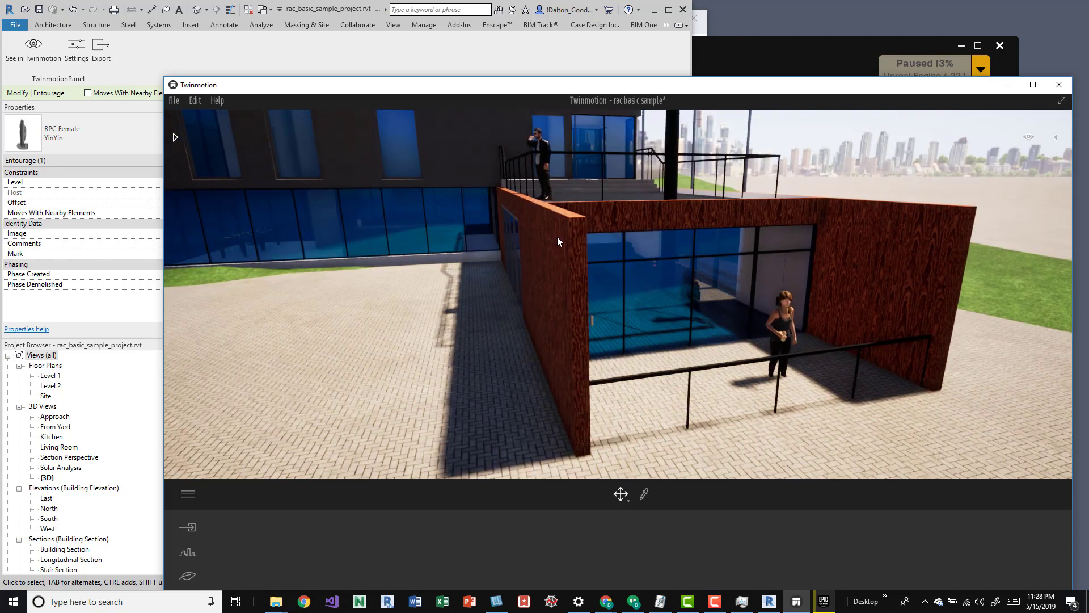
{"action": "right_click_drag", "start_coordinate": [454, 229], "coordinate": [419, 248]}
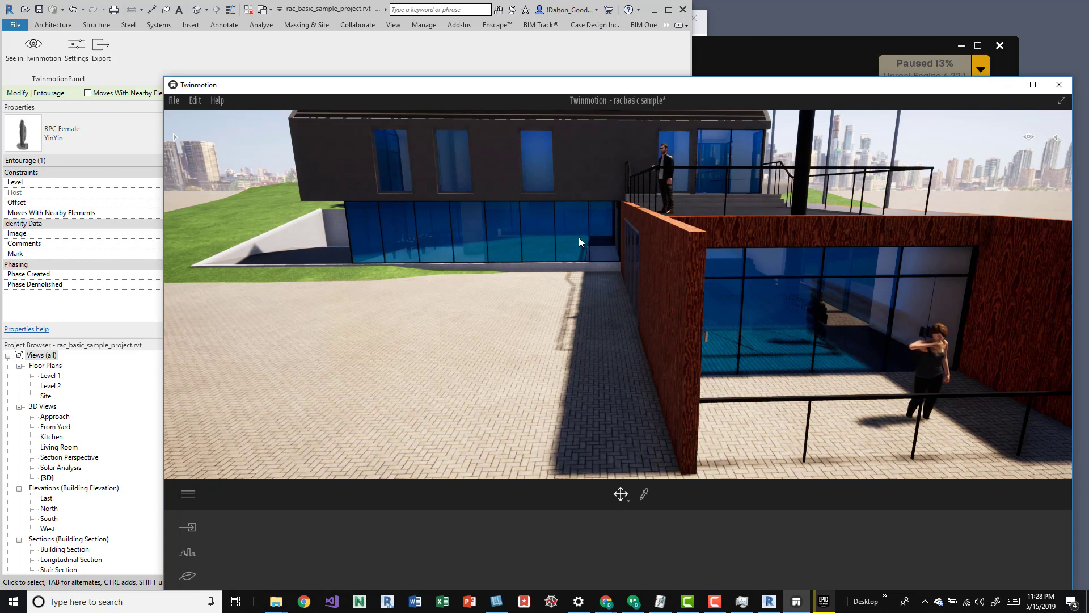
{"action": "right_click_drag", "start_coordinate": [628, 260], "coordinate": [650, 267]}
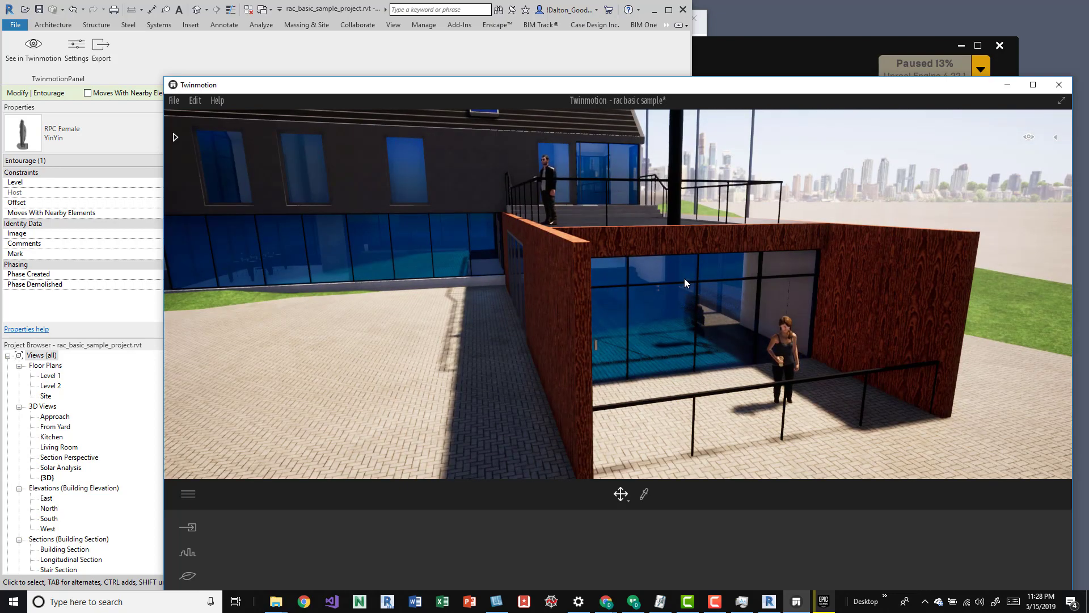
{"action": "key", "text": "d"}
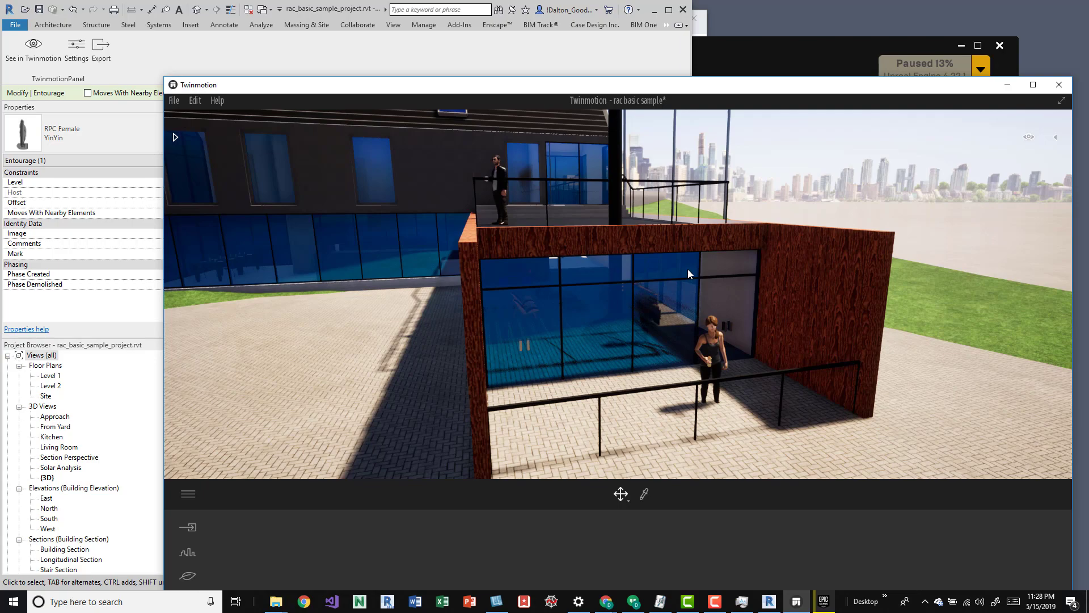
{"action": "key", "text": "w"}
{"action": "right_click_drag", "start_coordinate": [688, 267], "coordinate": [662, 298]}
{"action": "key", "text": "s"}
{"action": "key", "text": "s"}
{"action": "key", "text": "s"}
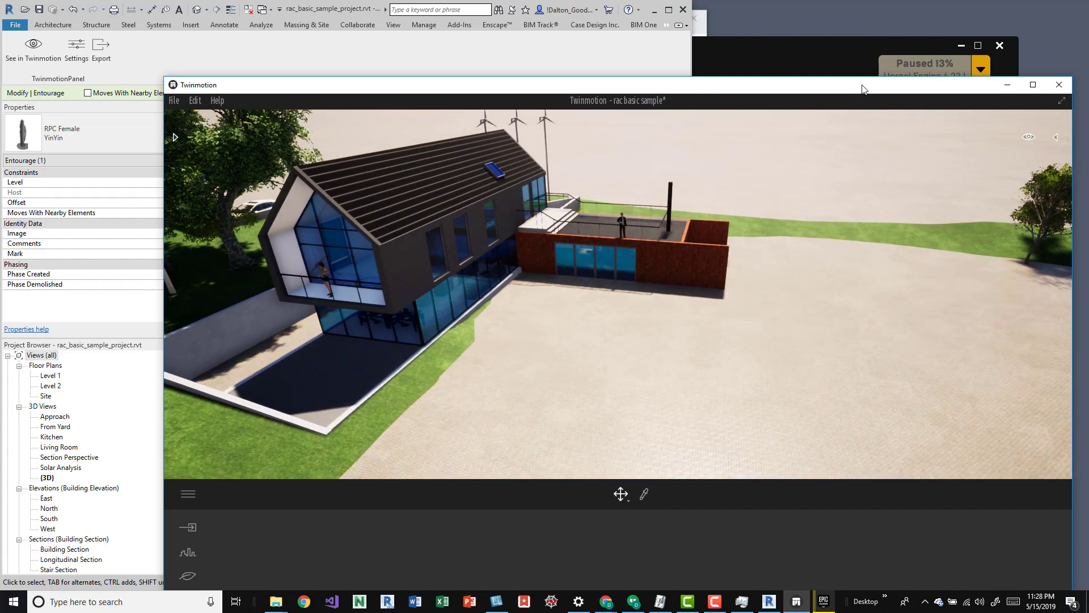
Maximize the Twinmotion window and open the map for importing urban context.
{"action": "left_click", "coordinate": [1033, 85]}
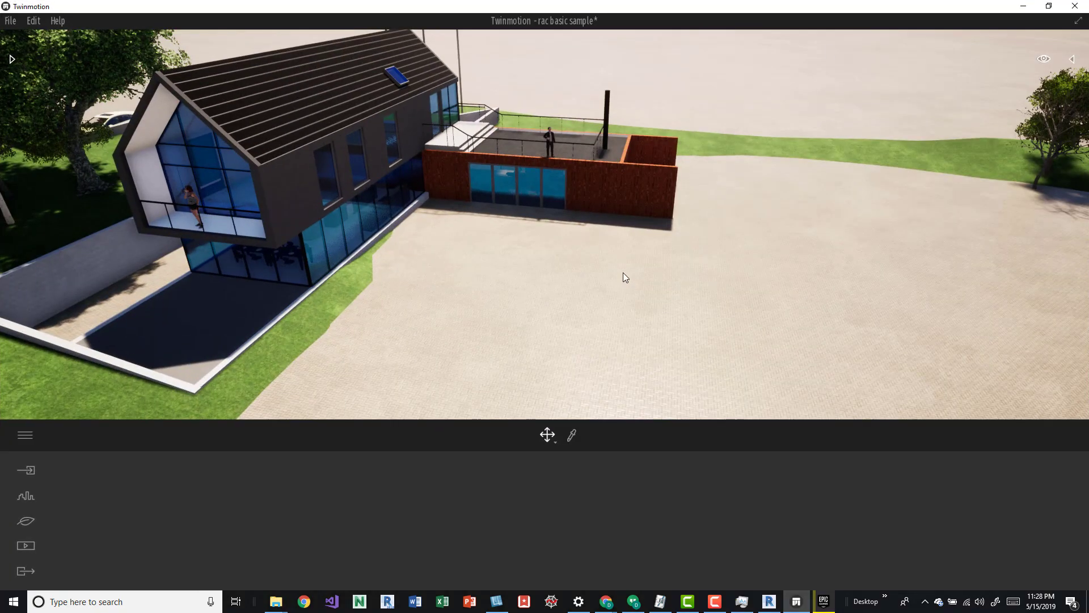
{"action": "left_click", "coordinate": [26, 497]}
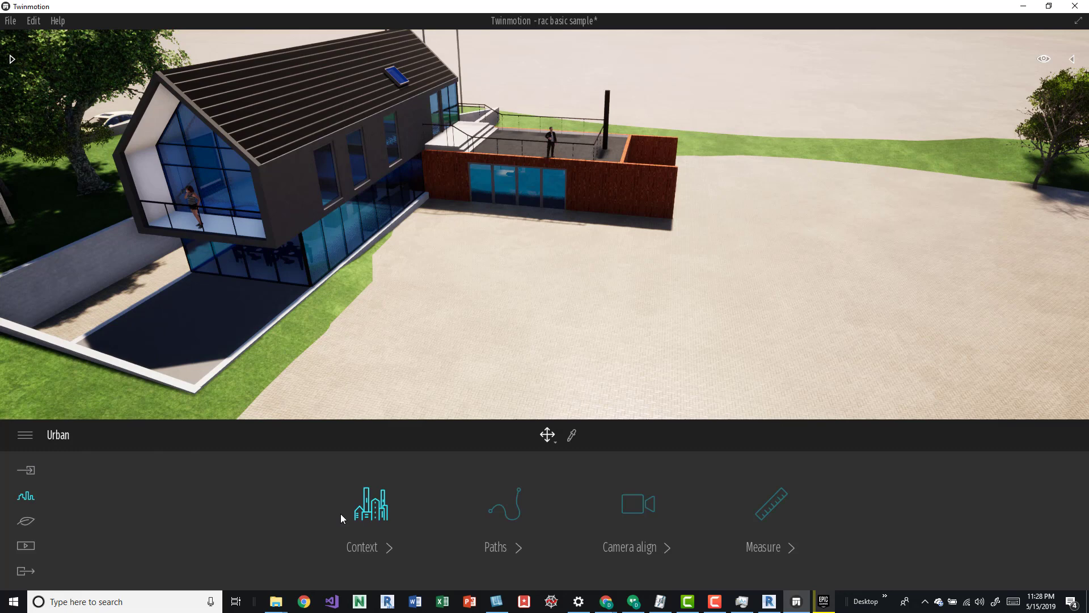
{"action": "left_click", "coordinate": [377, 516]}
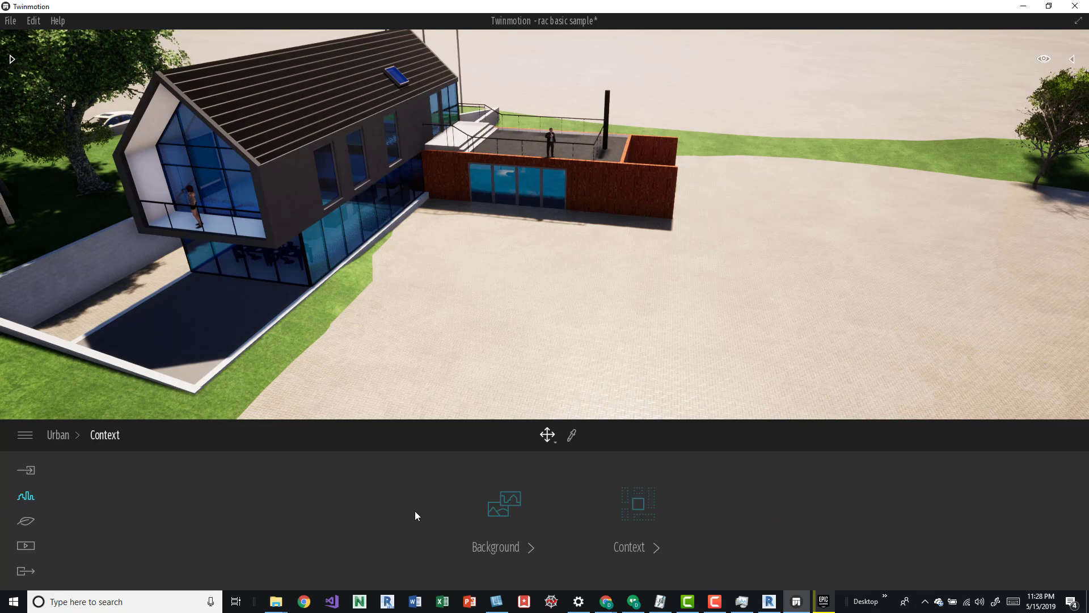
{"action": "left_click", "coordinate": [624, 518]}
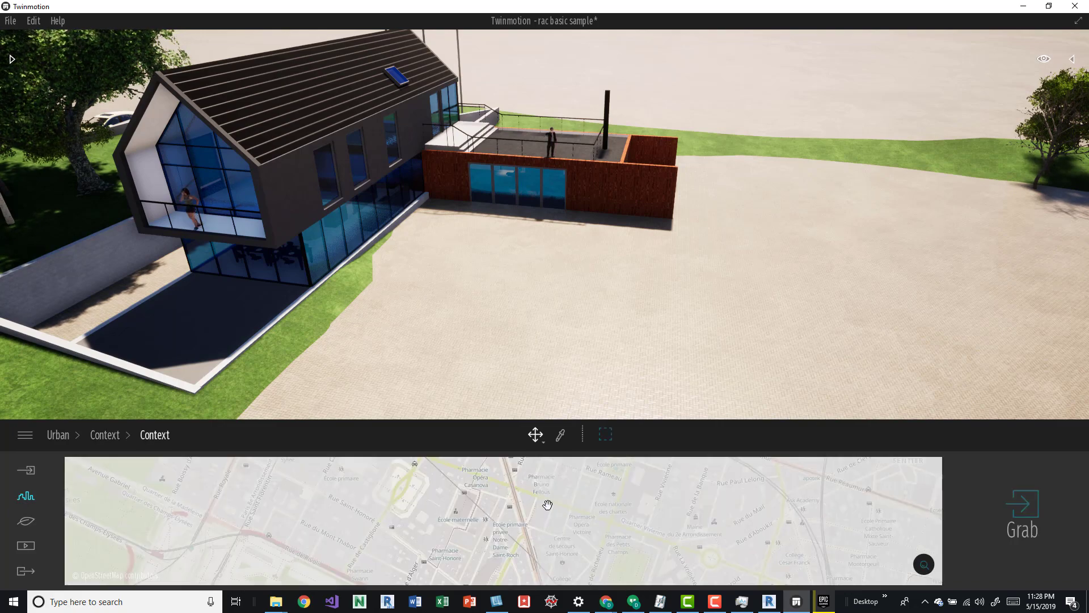
Mark out the map area around Ecole maternelle and grab it as urban context for the scene.
{"action": "scroll", "coordinate": [556, 513], "scroll_direction": "up", "scroll_amount": 2}
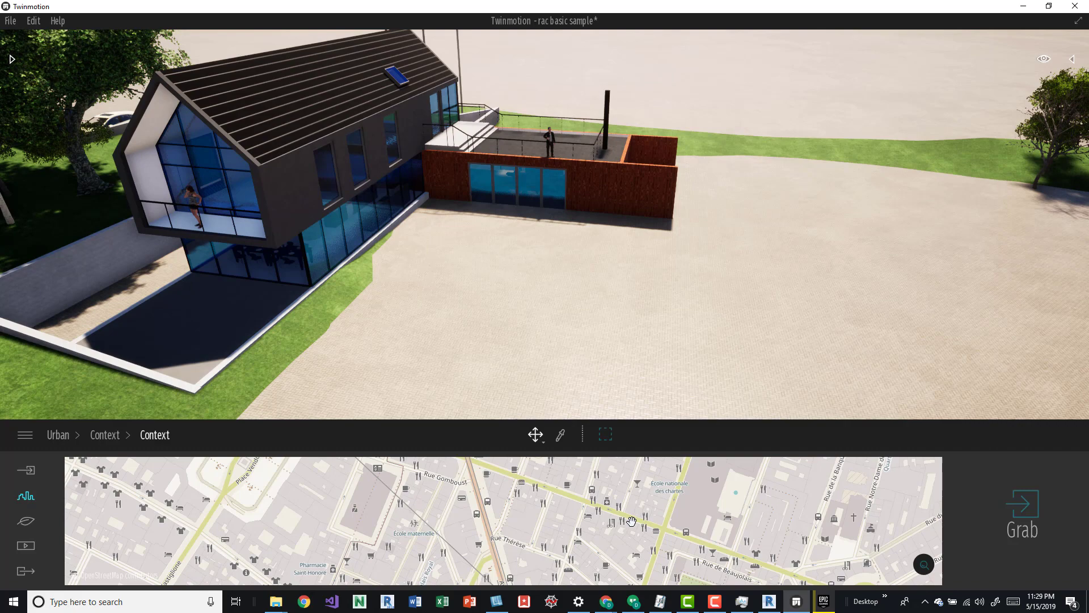
{"action": "scroll", "coordinate": [631, 520], "scroll_direction": "down", "scroll_amount": 2}
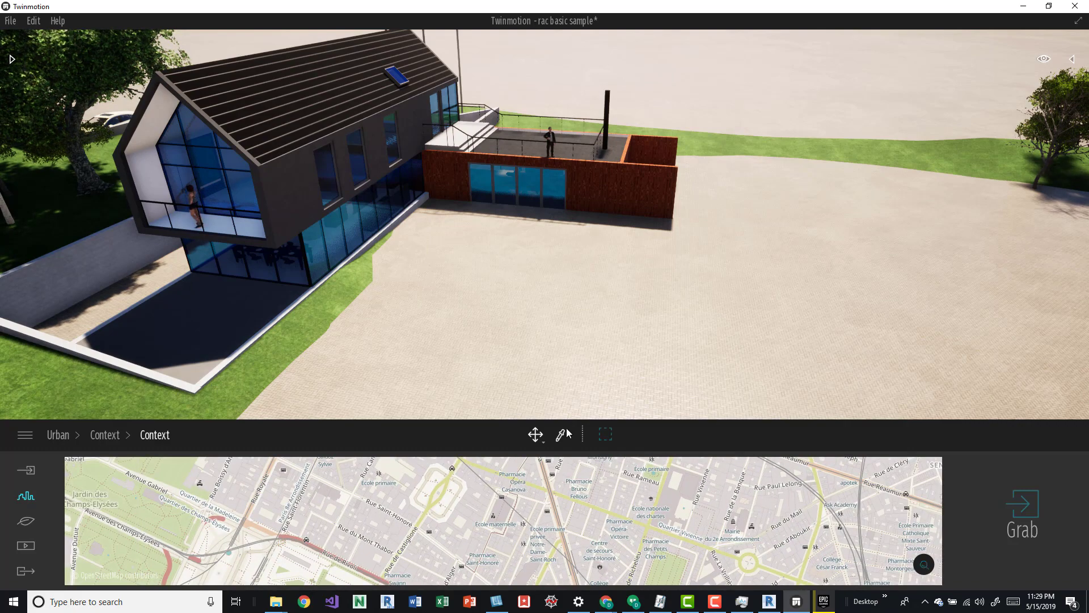
{"action": "left_click", "coordinate": [604, 433]}
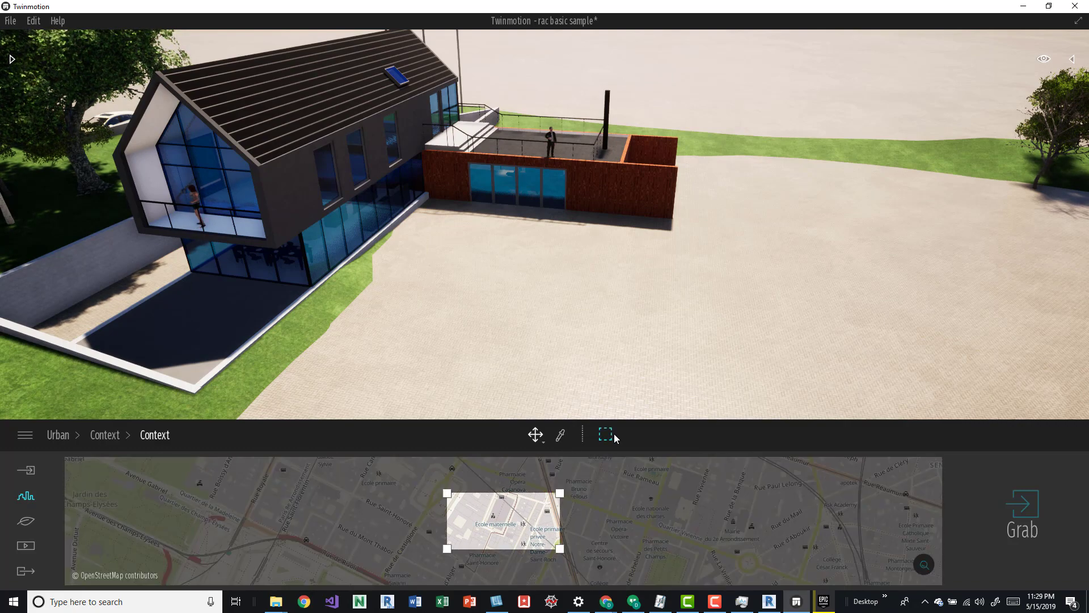
{"action": "left_click", "coordinate": [1023, 510]}
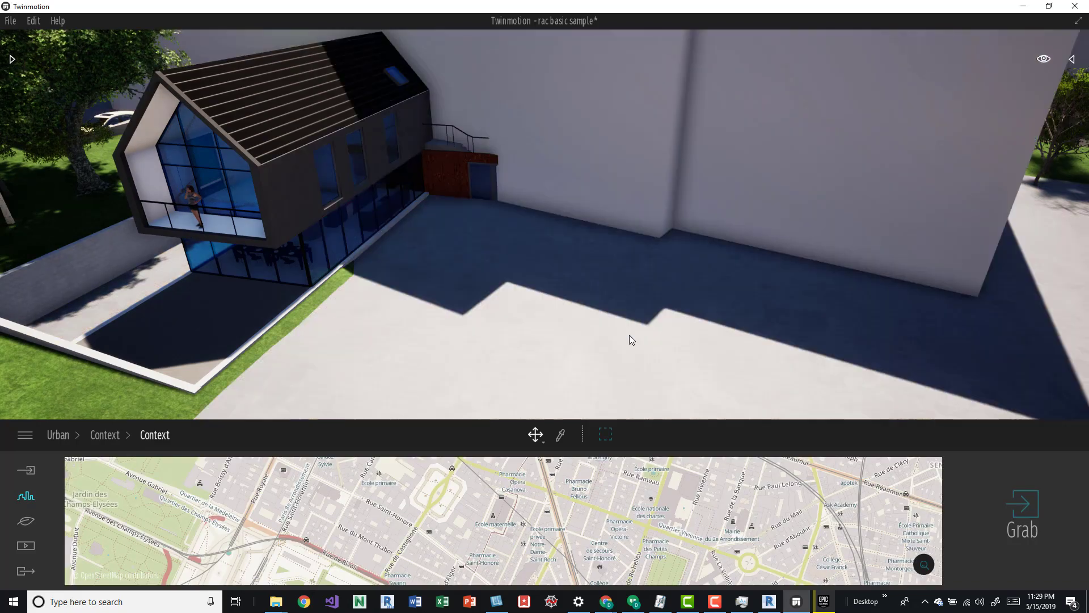
Select the imported Context folder in the scenegraph and move its buildings back and sideways, clear of the house and terrace.
{"action": "scroll", "coordinate": [595, 235], "scroll_direction": "down", "scroll_amount": 10}
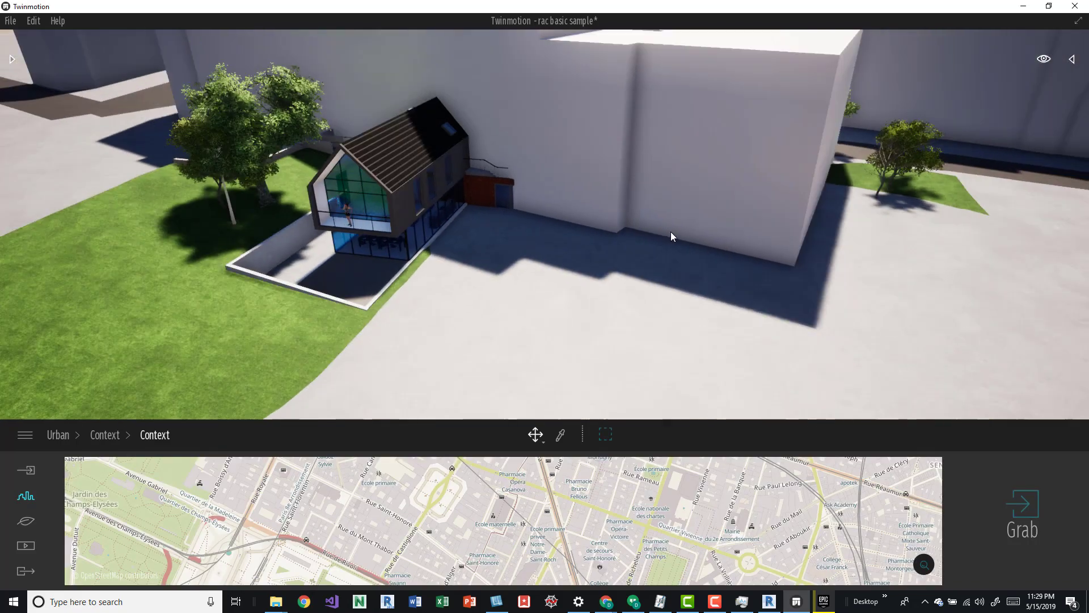
{"action": "scroll", "coordinate": [673, 238], "scroll_direction": "down", "scroll_amount": 3}
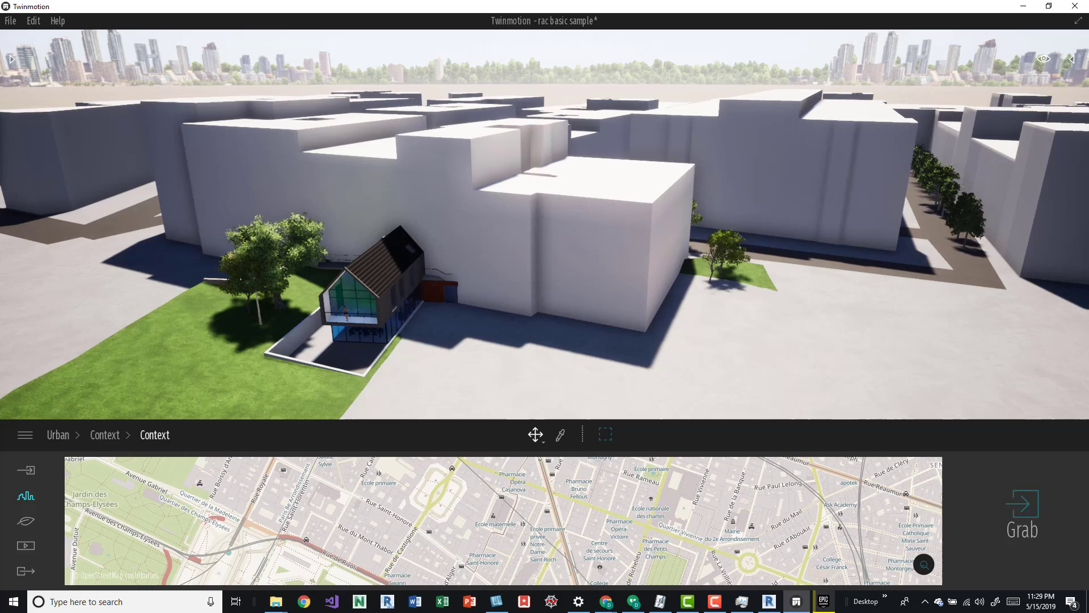
{"action": "right_click_drag", "start_coordinate": [664, 269], "coordinate": [710, 247]}
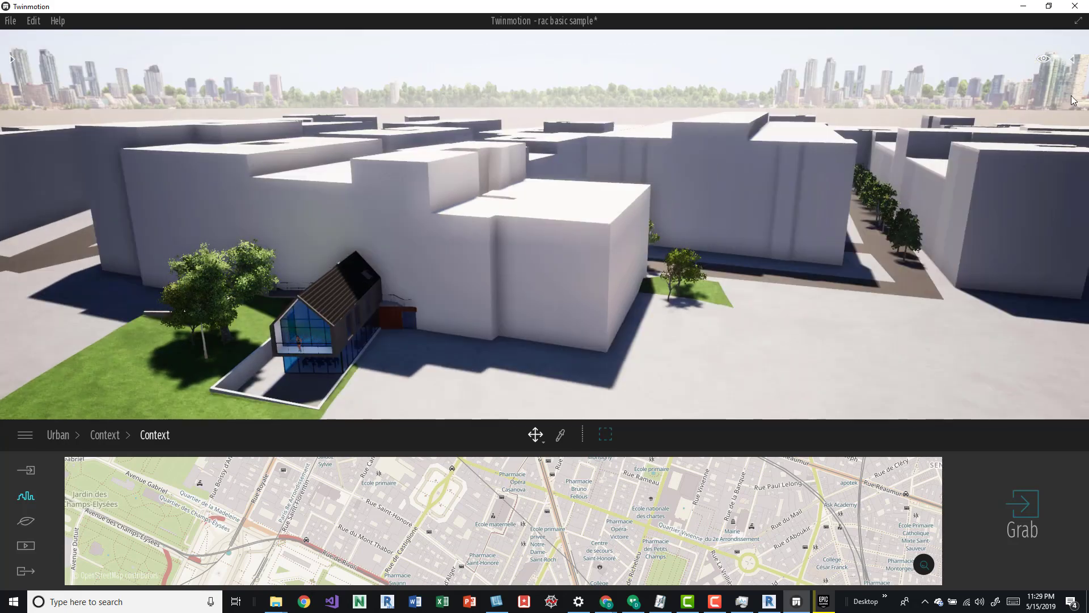
{"action": "left_click", "coordinate": [1071, 63]}
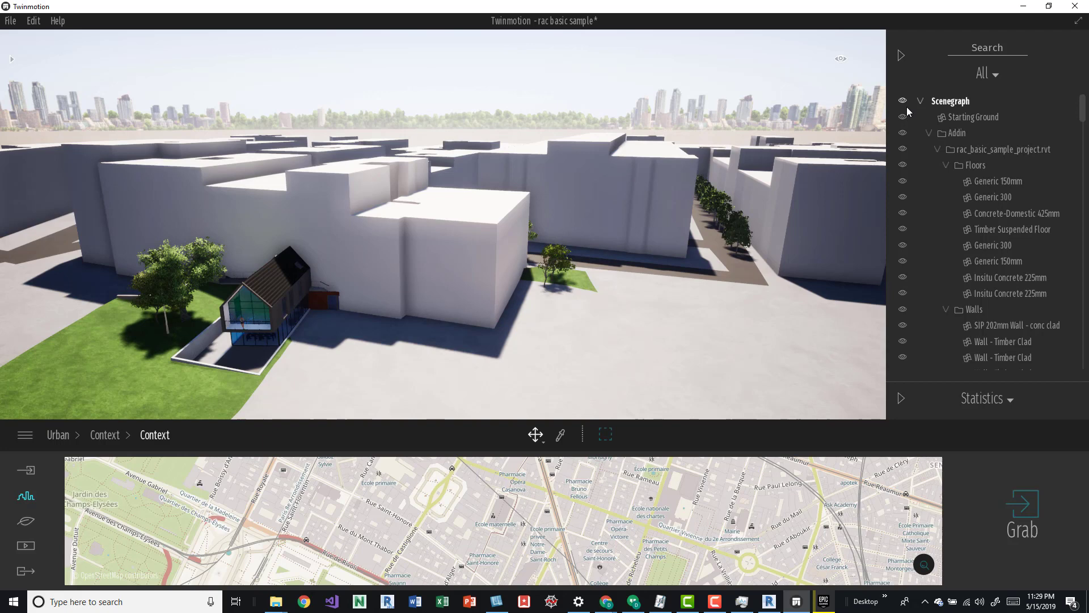
{"action": "scroll", "coordinate": [976, 146], "scroll_direction": "down", "scroll_amount": 10}
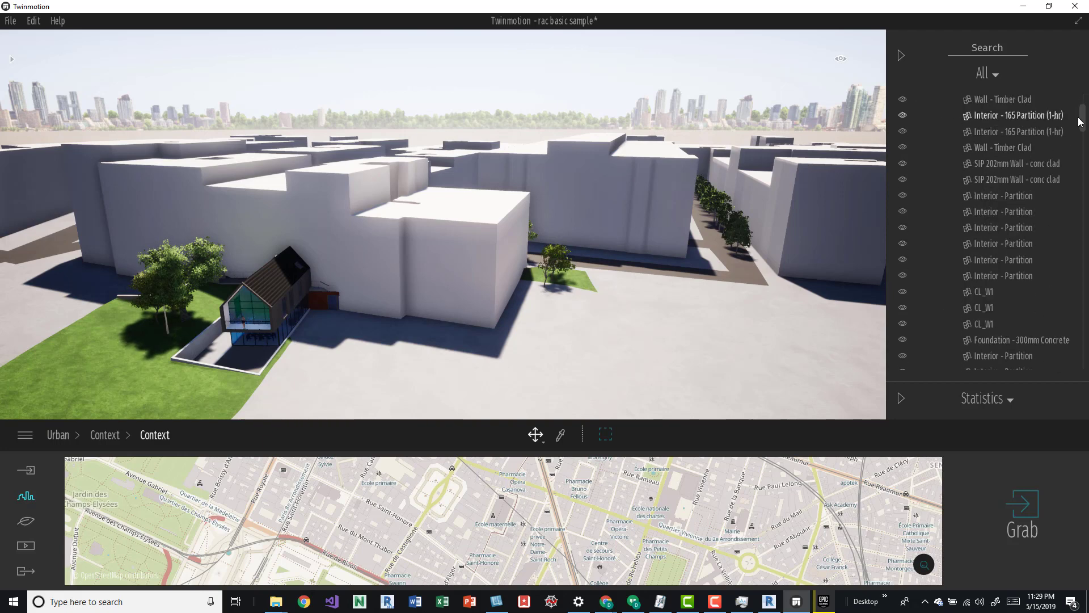
{"action": "left_click_drag", "start_coordinate": [1088, 191], "coordinate": [1087, 361]}
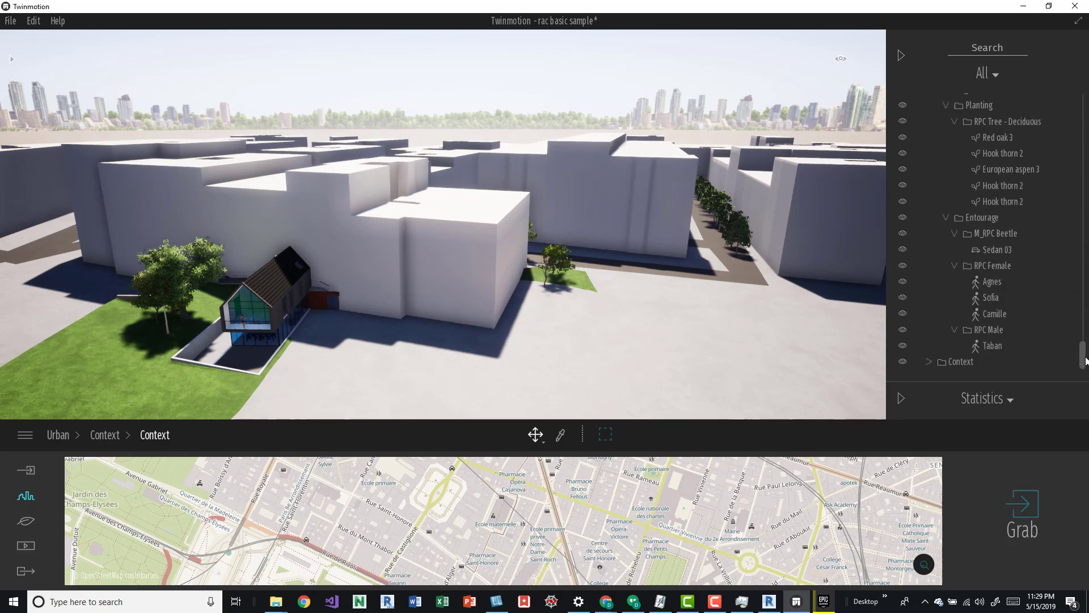
{"action": "left_click", "coordinate": [955, 365]}
{"action": "scroll", "coordinate": [739, 262], "scroll_direction": "down", "scroll_amount": 3}
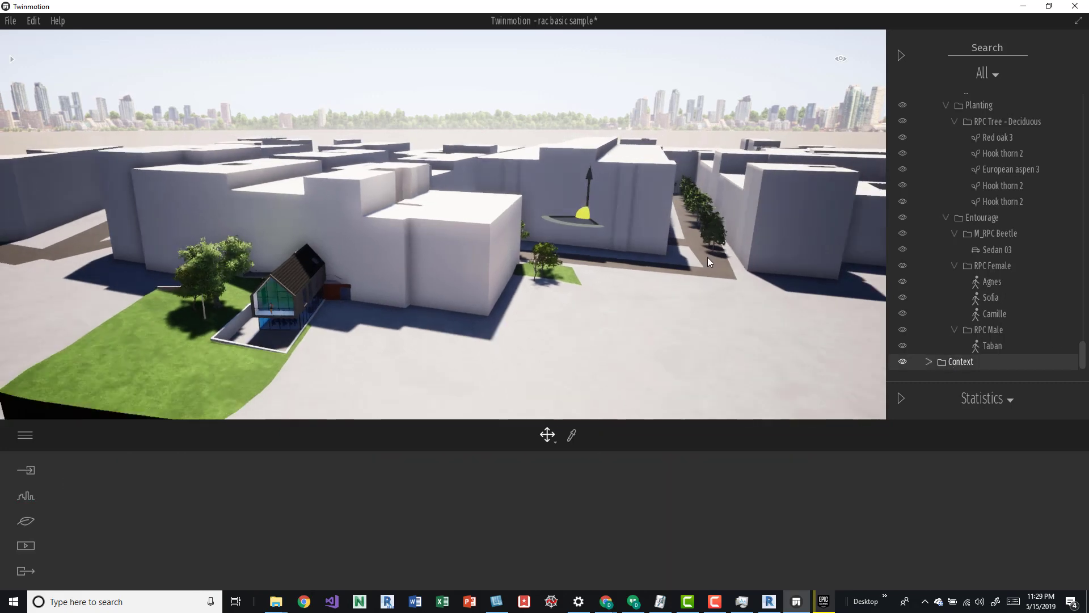
{"action": "right_click_drag", "start_coordinate": [707, 257], "coordinate": [577, 236]}
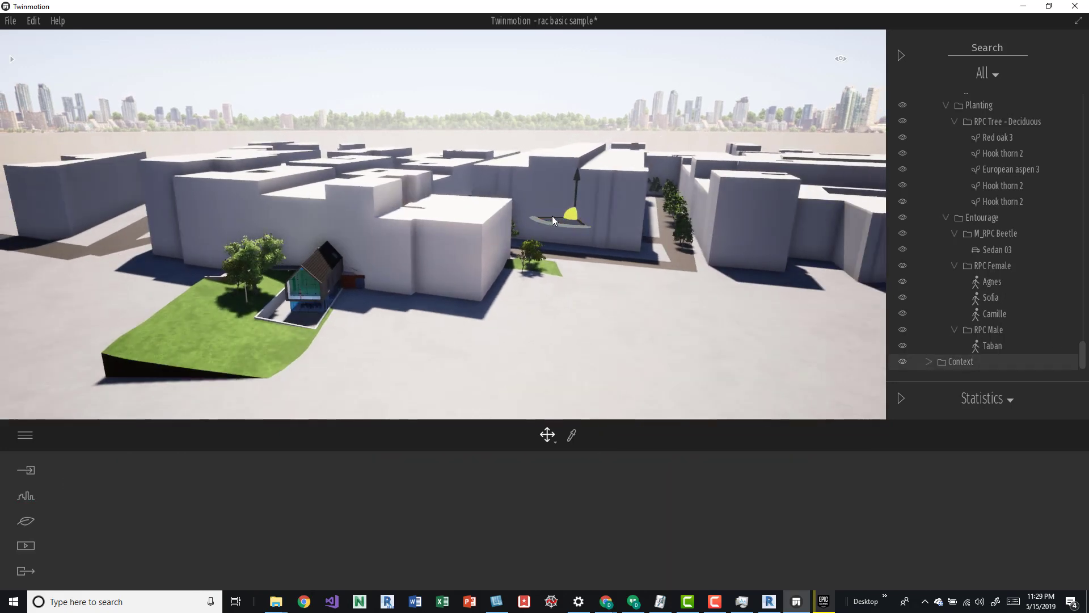
{"action": "left_click_drag", "start_coordinate": [552, 216], "coordinate": [698, 181]}
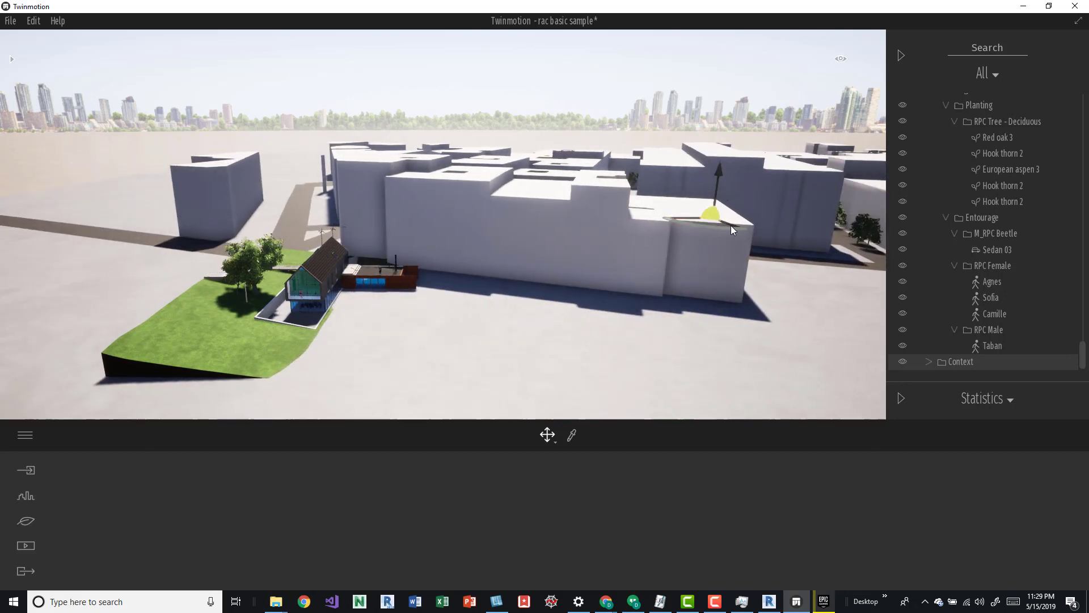
{"action": "left_click_drag", "start_coordinate": [706, 220], "coordinate": [684, 205]}
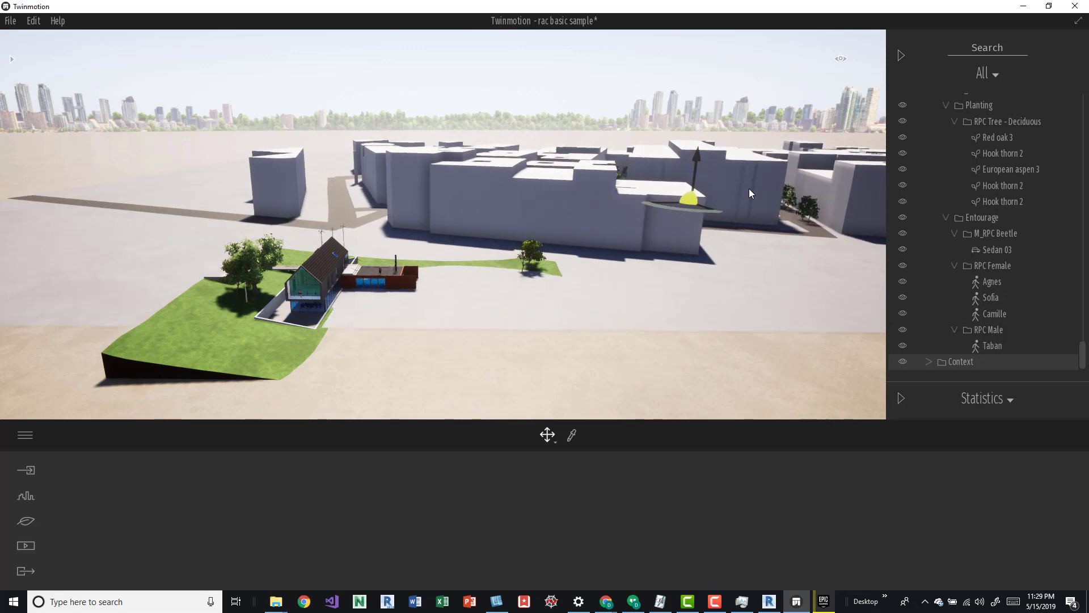
Examine how the house, terrace and yard sit in front of the repositioned context buildings, ending on the paved yard.
{"action": "scroll", "coordinate": [611, 177], "scroll_direction": "up", "scroll_amount": 1}
{"action": "scroll", "coordinate": [610, 175], "scroll_direction": "up", "scroll_amount": 1}
{"action": "right_click_drag", "start_coordinate": [611, 175], "coordinate": [746, 199]}
{"action": "key", "text": "w"}
{"action": "key", "text": "d"}
{"action": "key", "text": "d"}
{"action": "key", "text": "w"}
{"action": "key", "text": "w"}
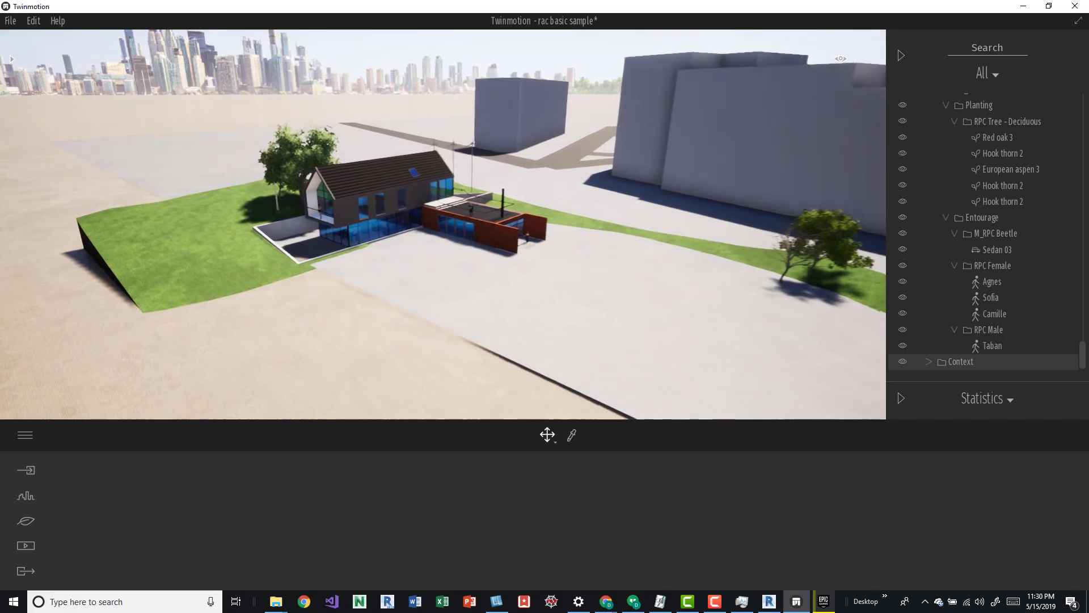
{"action": "right_click_drag", "start_coordinate": [746, 198], "coordinate": [873, 214]}
{"action": "right_click_drag", "start_coordinate": [590, 214], "coordinate": [851, 214]}
{"action": "key", "text": "s"}
{"action": "right_click_drag", "start_coordinate": [908, 161], "coordinate": [823, 161]}
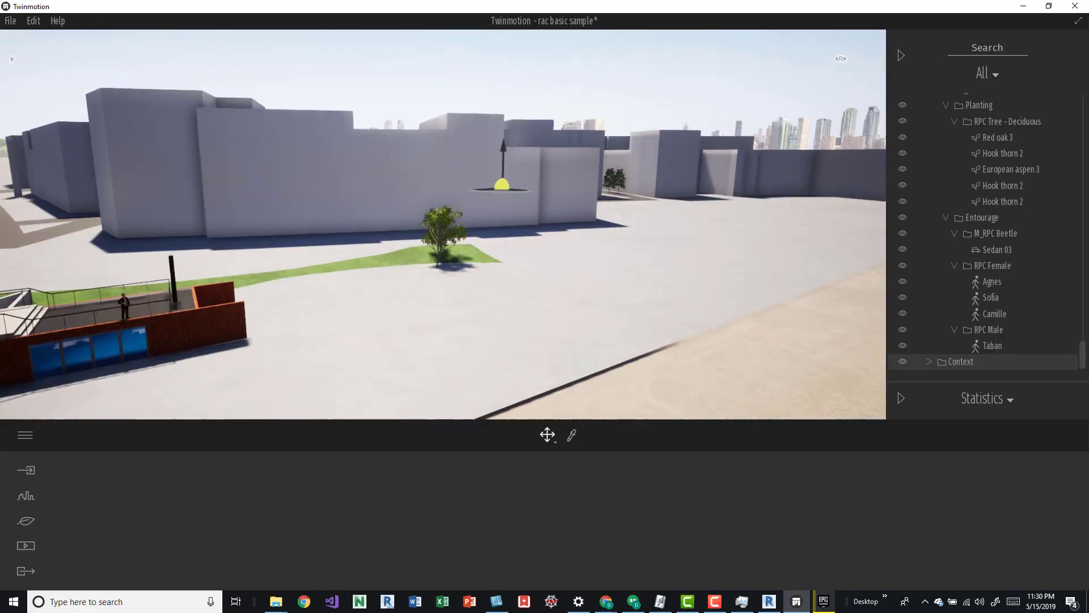
{"action": "right_click_drag", "start_coordinate": [907, 161], "coordinate": [823, 161]}
{"action": "key", "text": "w"}
{"action": "mouse_move", "coordinate": [604, 209]}
{"action": "right_mouse_down"}
{"action": "mouse_move", "coordinate": [587, 209]}
{"action": "mouse_move", "coordinate": [603, 208]}
{"action": "right_mouse_up"}
{"action": "key", "text": "d"}
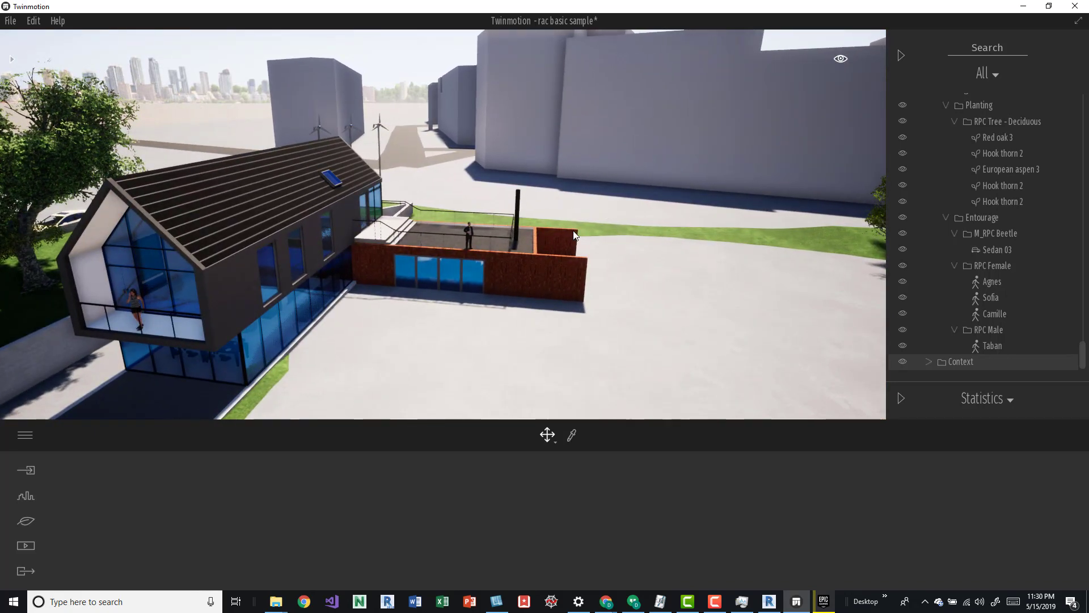
Start a character path on the paved yard, placing points that wind around the open area in front of the terrace.
{"action": "left_click", "coordinate": [26, 498]}
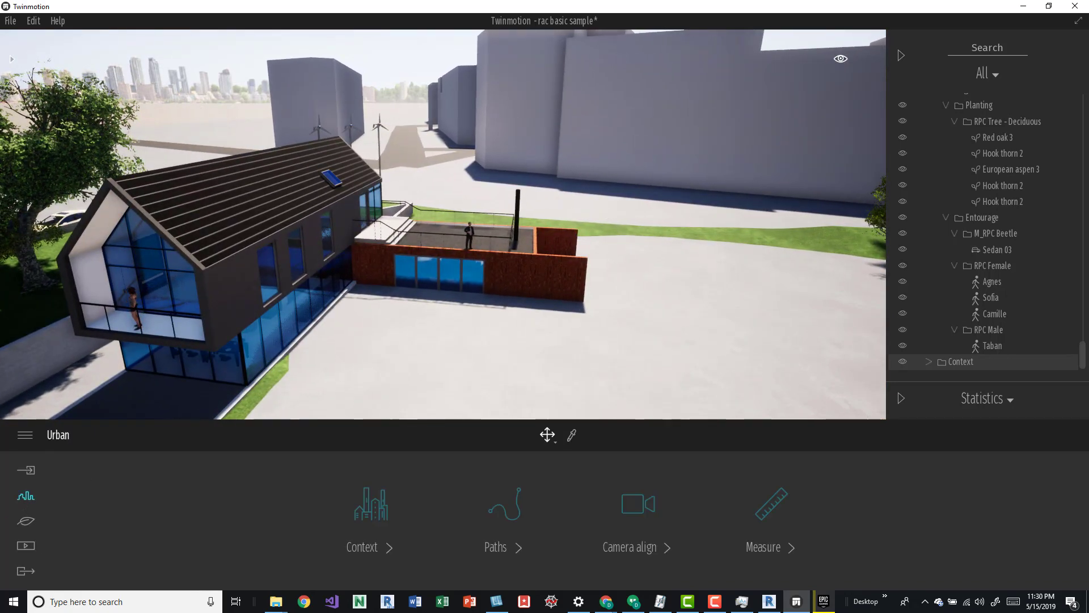
{"action": "left_click", "coordinate": [492, 517]}
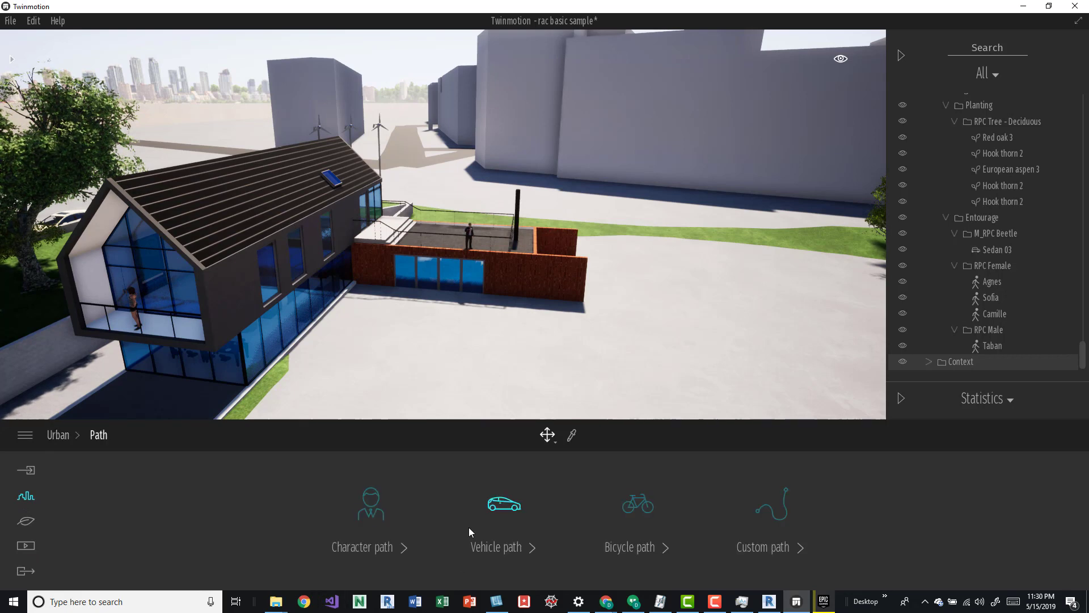
{"action": "left_click", "coordinate": [396, 514]}
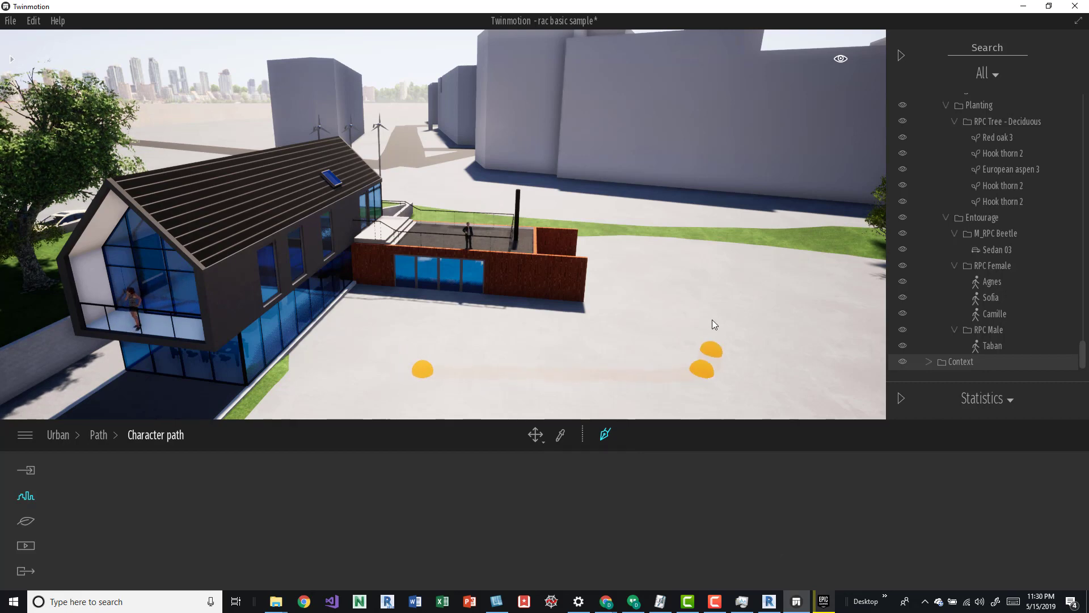
{"action": "left_click", "coordinate": [683, 248]}
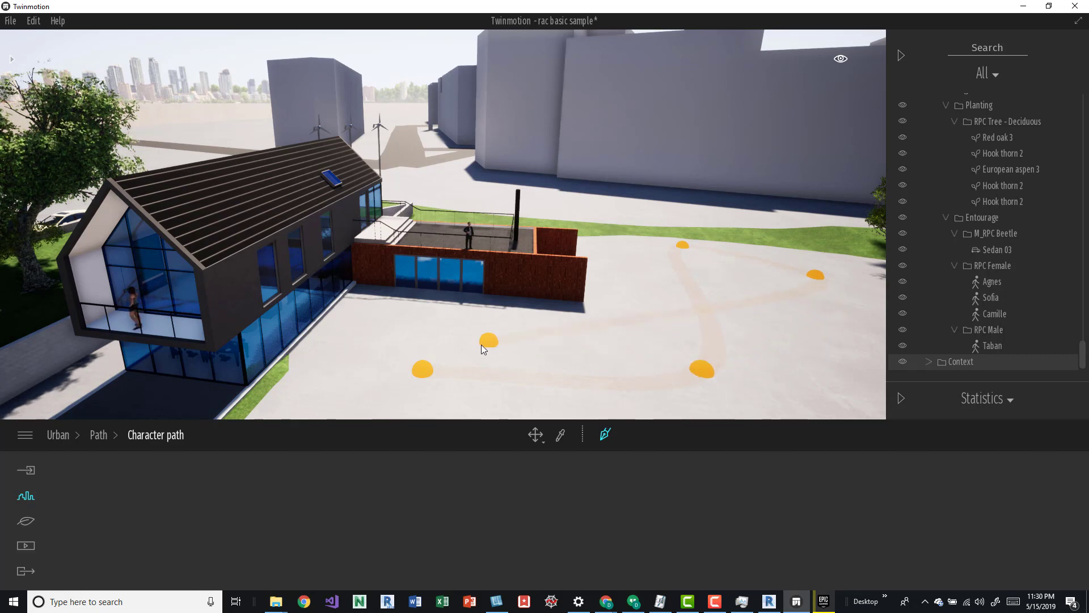
{"action": "left_click", "coordinate": [421, 376]}
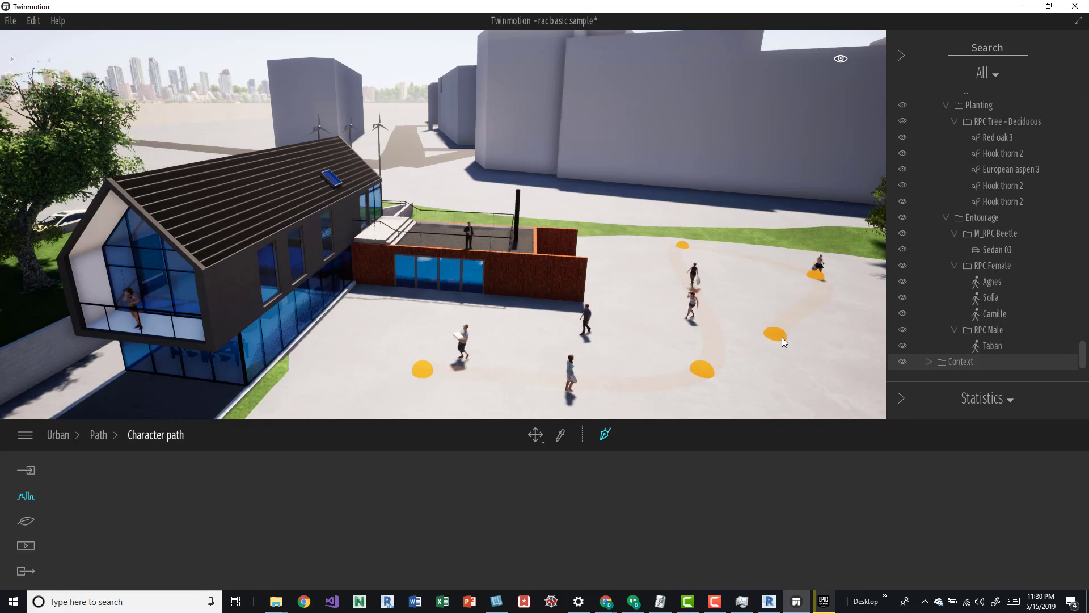
Extend the character path past the tree to the far corner of the large context building and finish it.
{"action": "middle_click_drag", "start_coordinate": [731, 336], "coordinate": [488, 347]}
{"action": "middle_click_drag", "start_coordinate": [809, 239], "coordinate": [770, 273]}
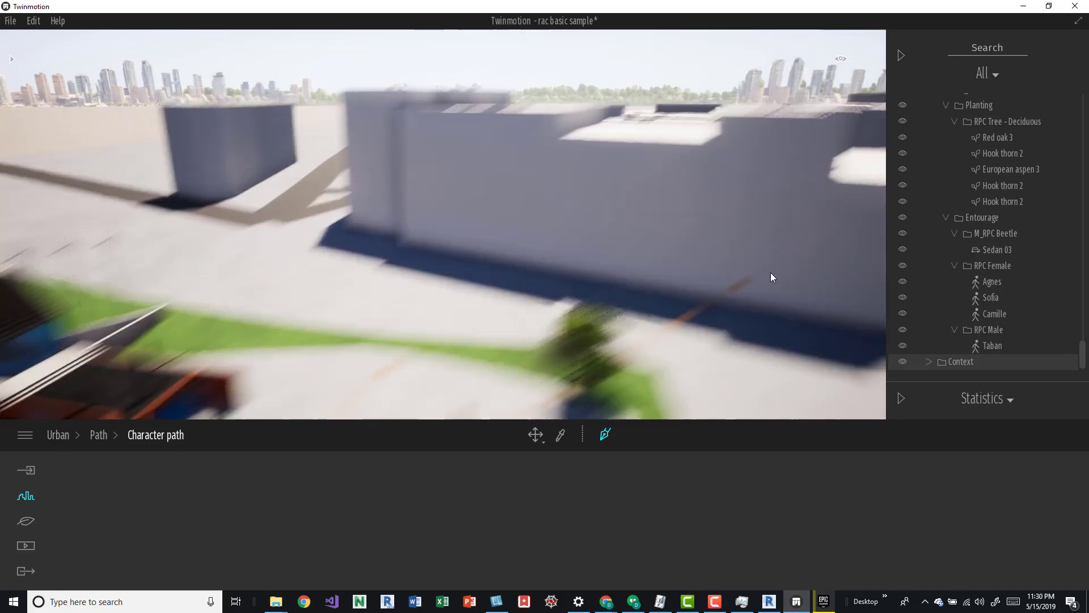
{"action": "middle_click_drag", "start_coordinate": [857, 293], "coordinate": [740, 320]}
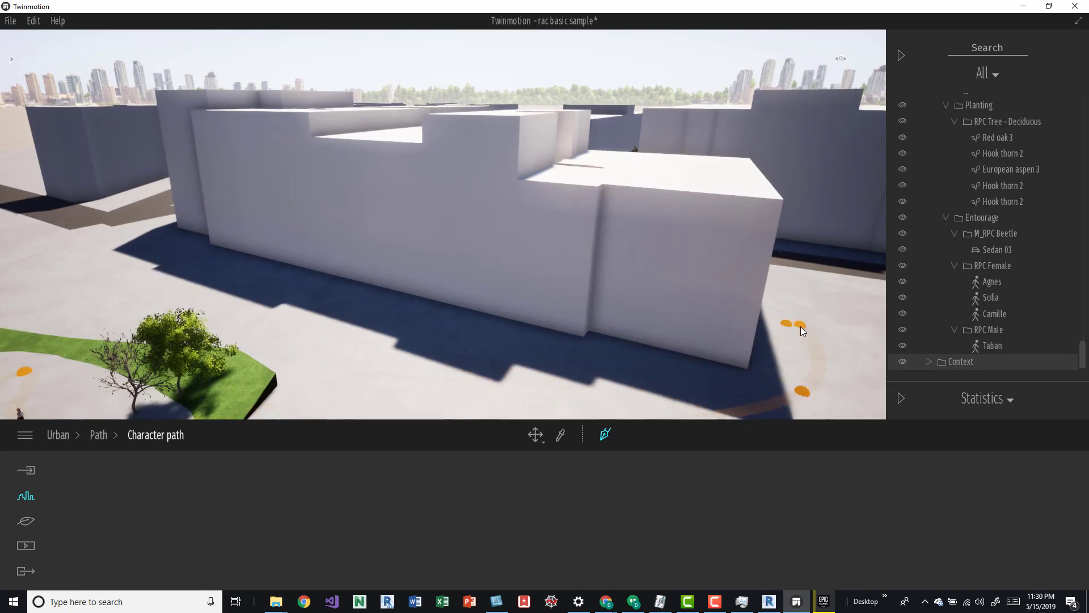
{"action": "left_click", "coordinate": [801, 322]}
{"action": "key", "text": "Escape"}
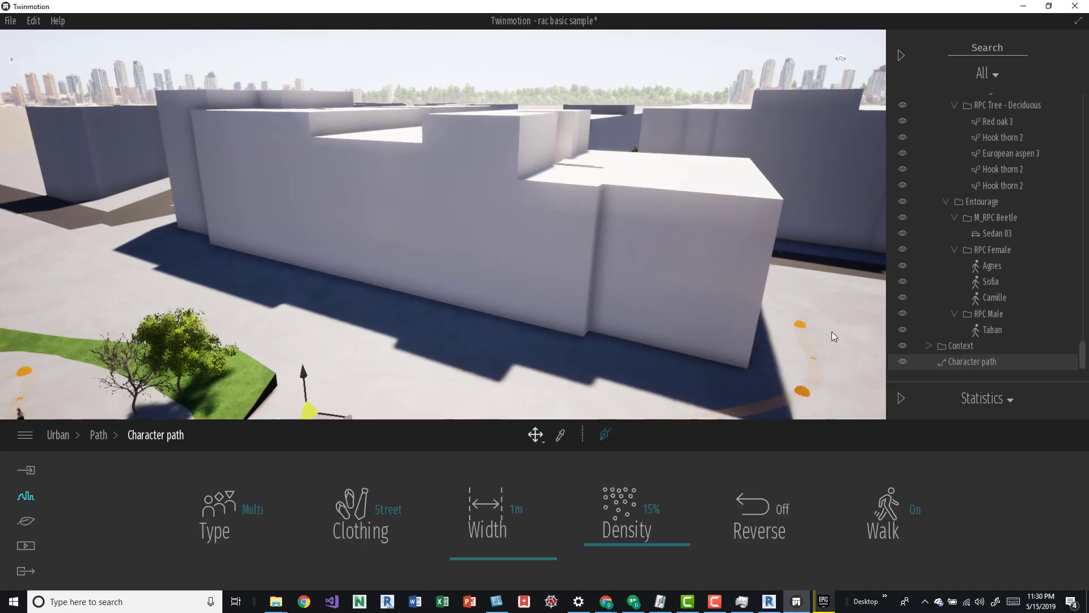
{"action": "key", "text": "Escape"}
Examine the people walking along the path beside the terrace and select the path to show its settings.
{"action": "middle_click_drag", "start_coordinate": [537, 338], "coordinate": [573, 266]}
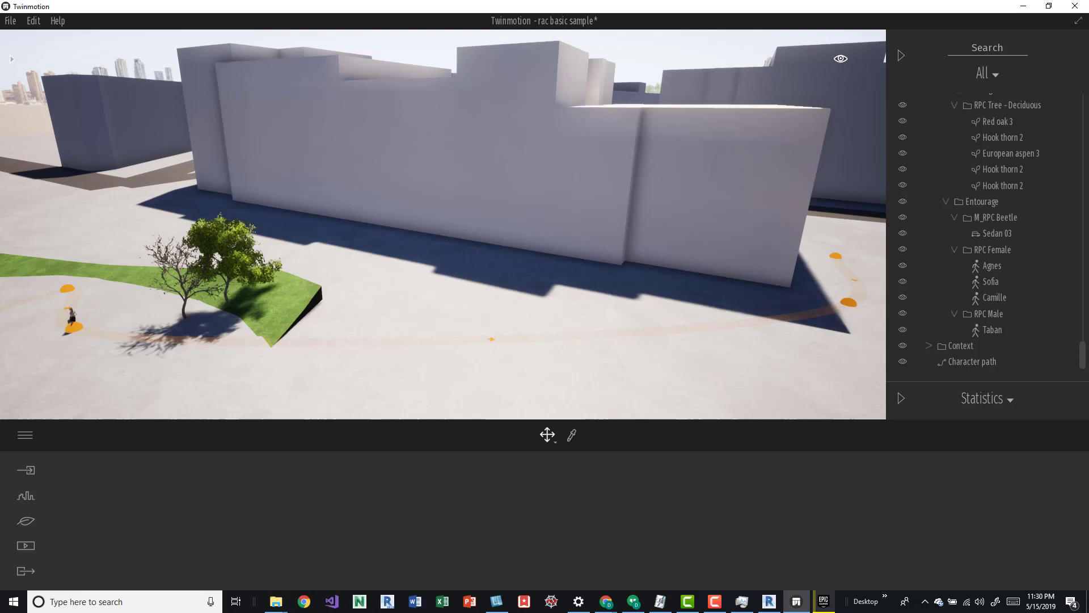
{"action": "middle_click_drag", "start_coordinate": [447, 335], "coordinate": [141, 342]}
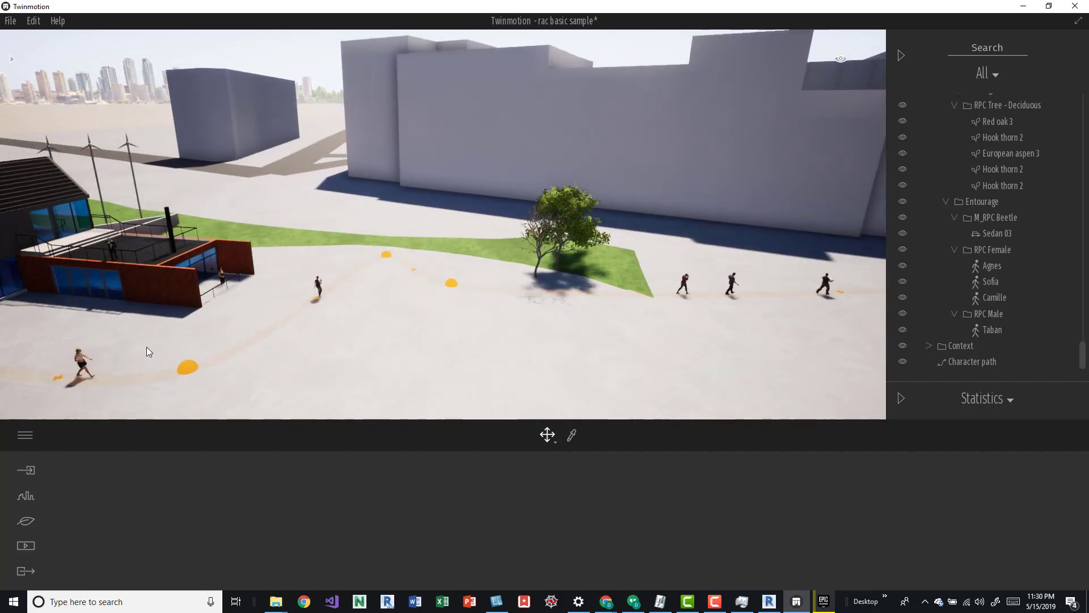
{"action": "middle_click_drag", "start_coordinate": [366, 271], "coordinate": [319, 271]}
{"action": "right_click_drag", "start_coordinate": [319, 272], "coordinate": [332, 247]}
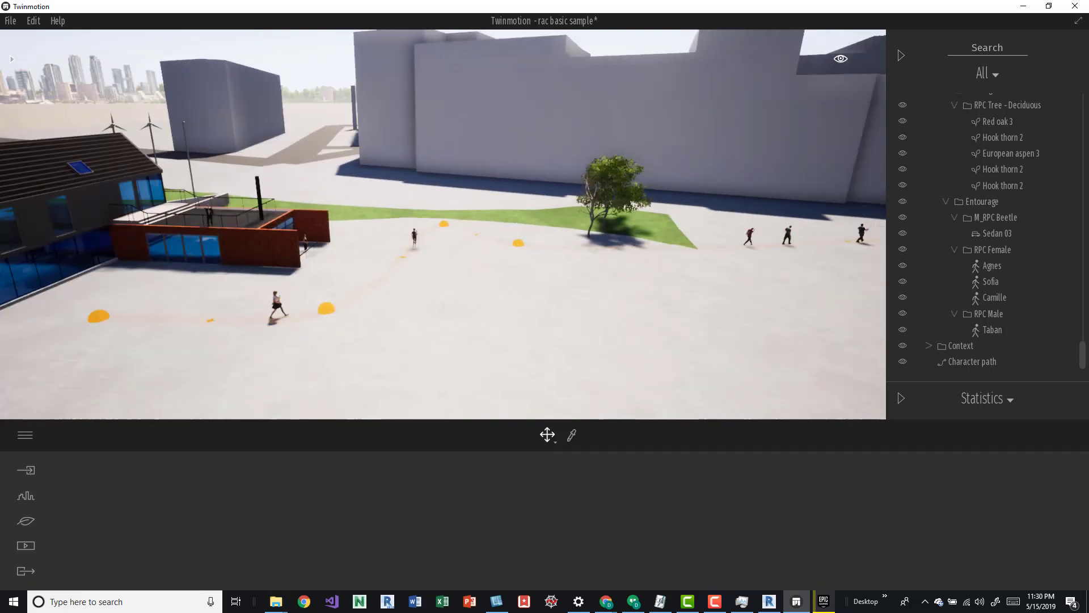
{"action": "scroll", "coordinate": [373, 278], "scroll_direction": "up", "scroll_amount": 3}
{"action": "scroll", "coordinate": [372, 290], "scroll_direction": "up", "scroll_amount": 5}
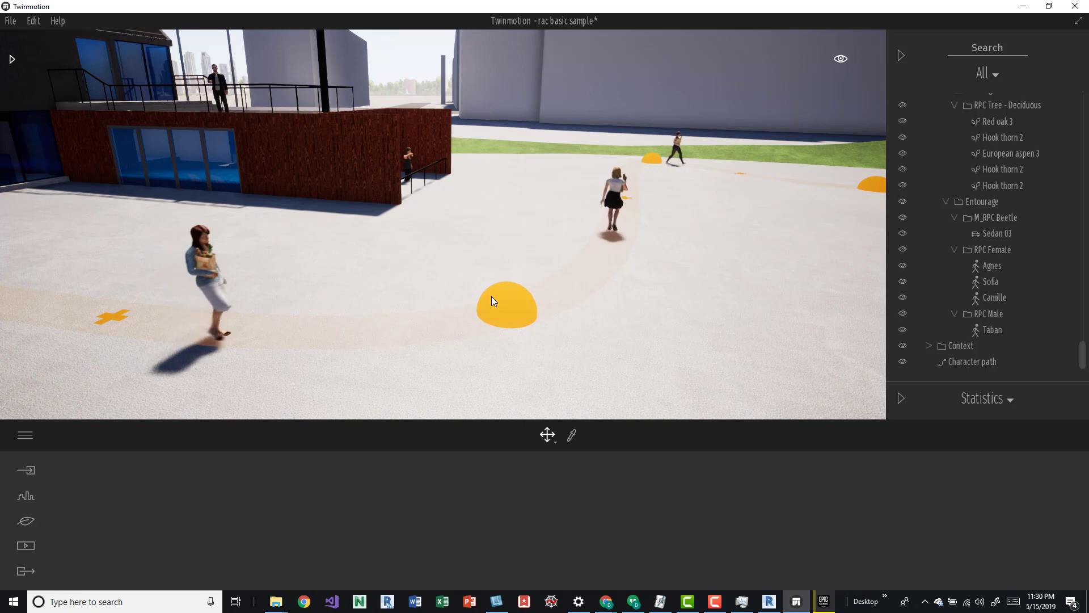
{"action": "scroll", "coordinate": [199, 247], "scroll_direction": "up", "scroll_amount": 3}
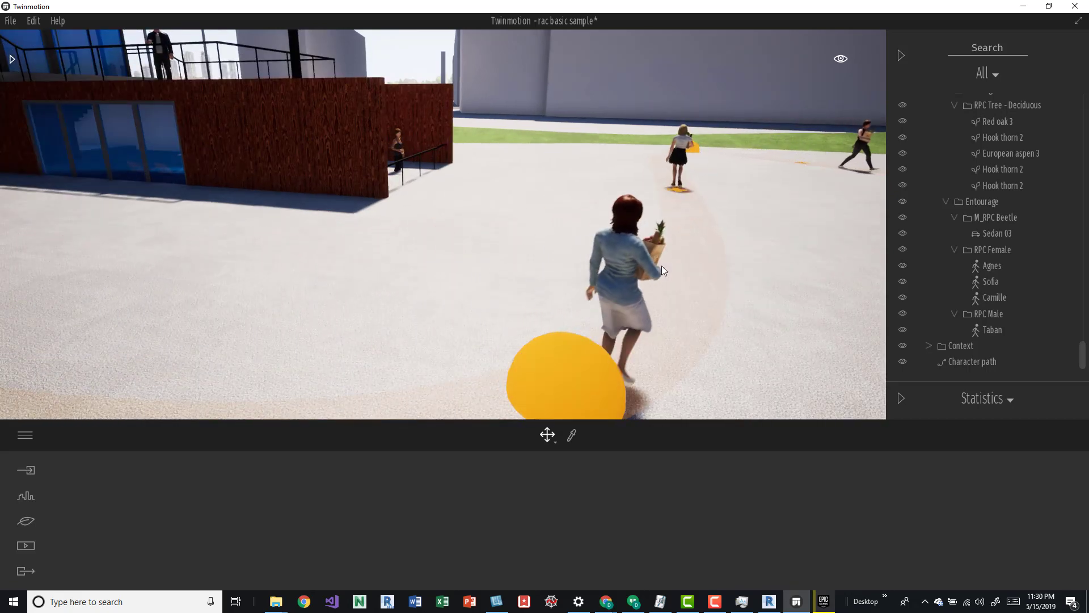
{"action": "scroll", "coordinate": [624, 280], "scroll_direction": "down", "scroll_amount": 3}
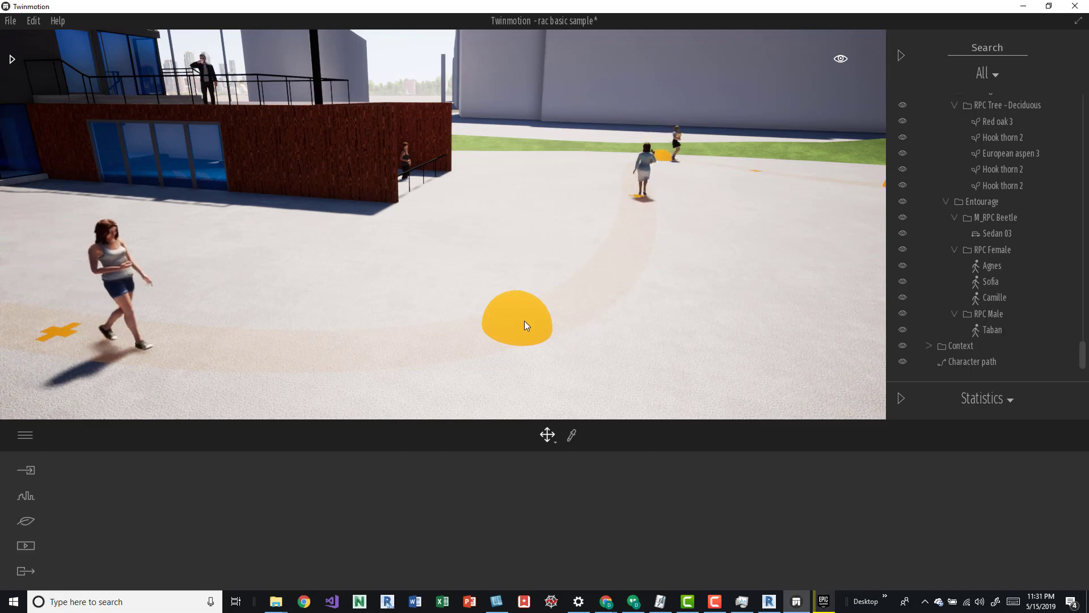
{"action": "left_click", "coordinate": [539, 357]}
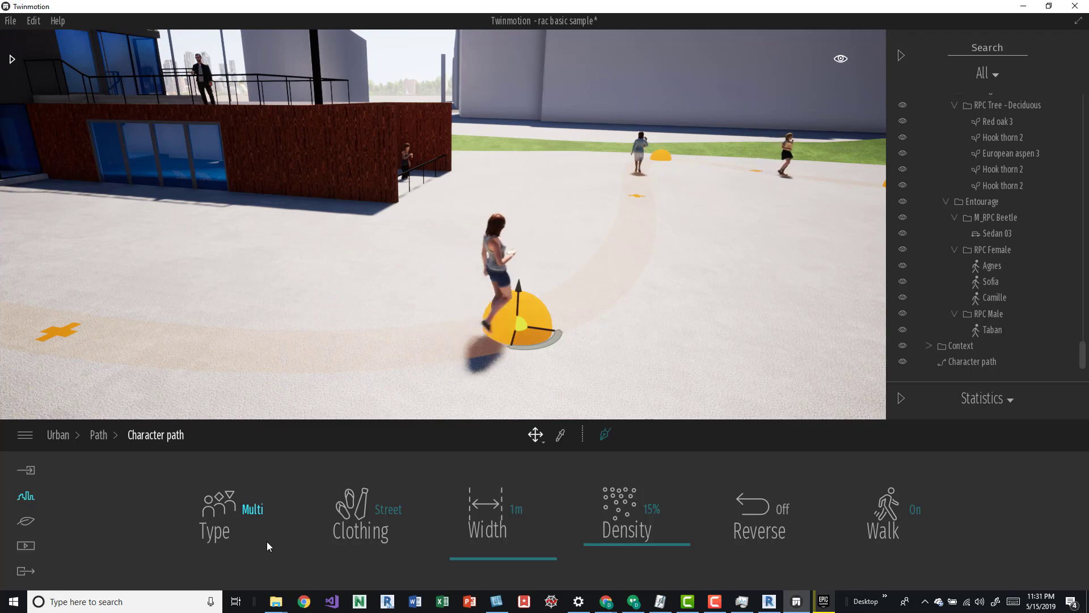
Try limiting the path's character type to African, and re-enable Asian and Caucasian.
{"action": "left_click", "coordinate": [219, 512]}
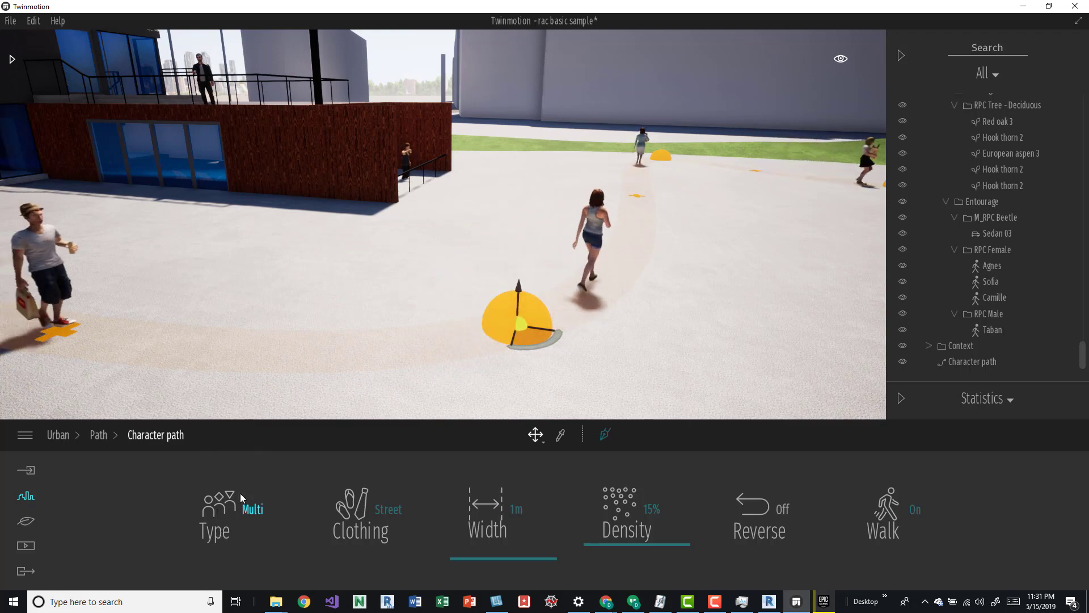
{"action": "left_click", "coordinate": [230, 509]}
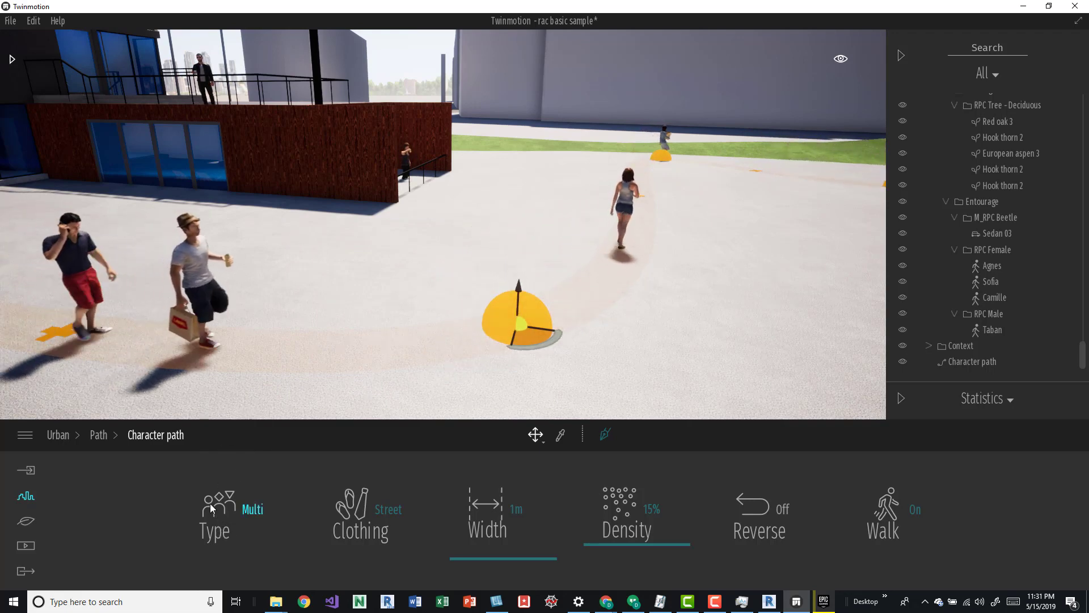
{"action": "left_click", "coordinate": [227, 504]}
{"action": "left_click", "coordinate": [225, 463]}
{"action": "left_click", "coordinate": [222, 443]}
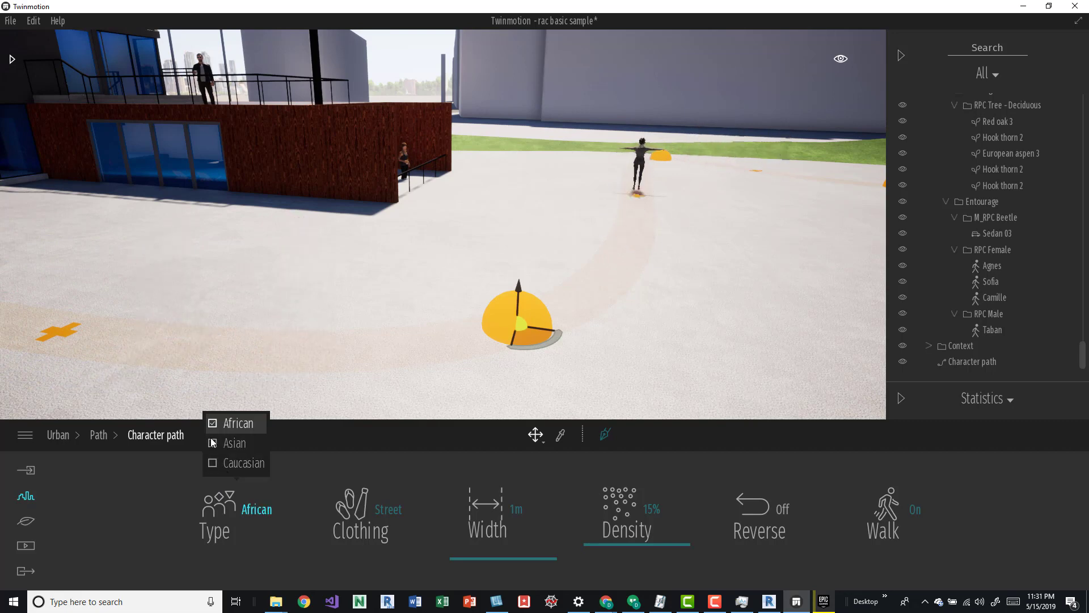
{"action": "left_click", "coordinate": [216, 445]}
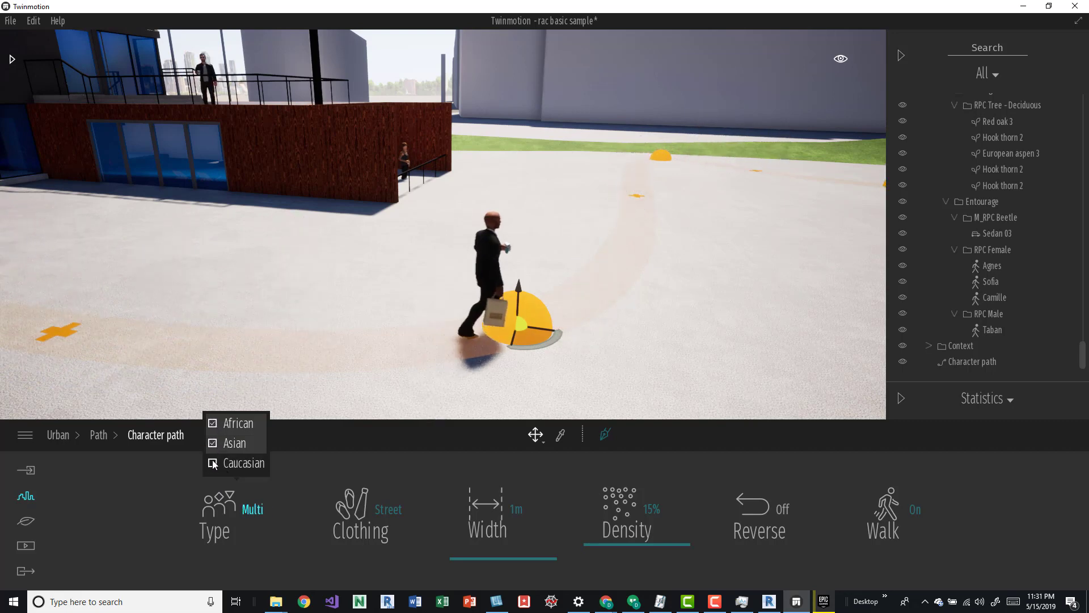
{"action": "left_click", "coordinate": [215, 463]}
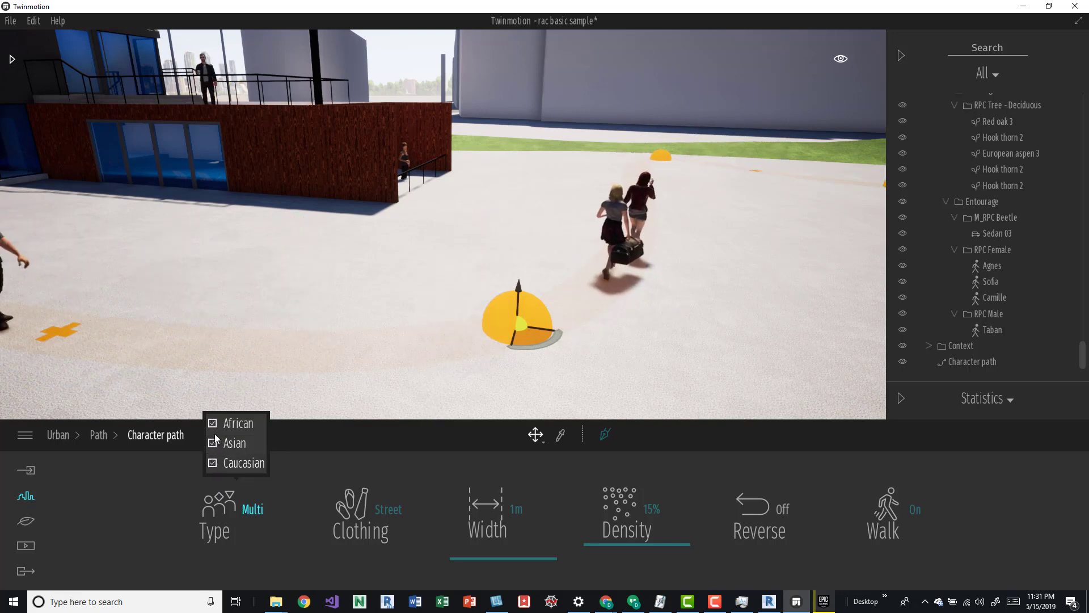
Set the clothing of the path's characters to Office.
{"action": "left_click", "coordinate": [359, 521]}
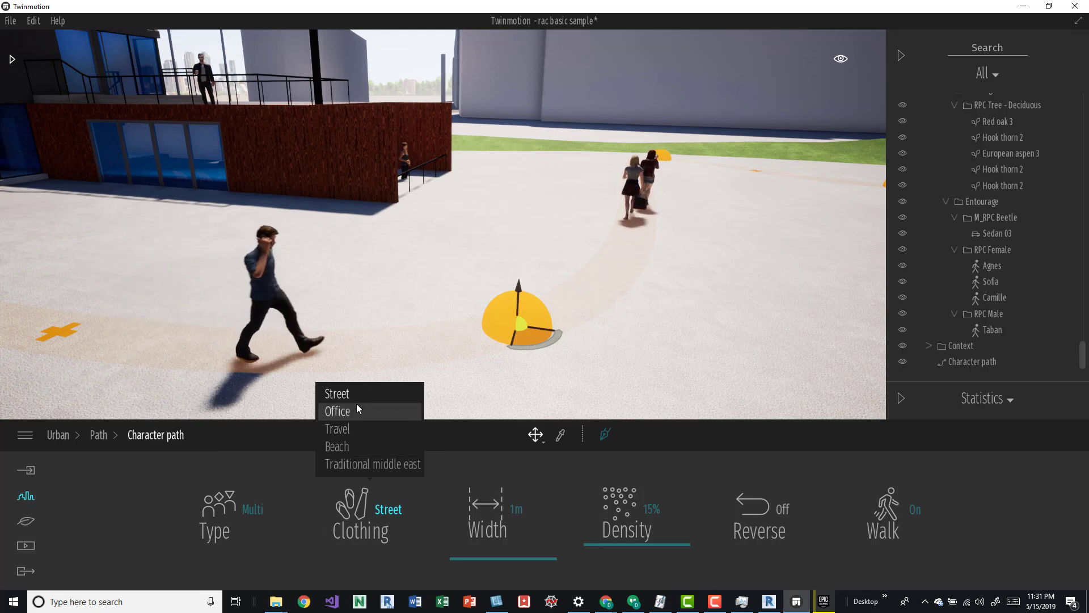
{"action": "left_click", "coordinate": [344, 413]}
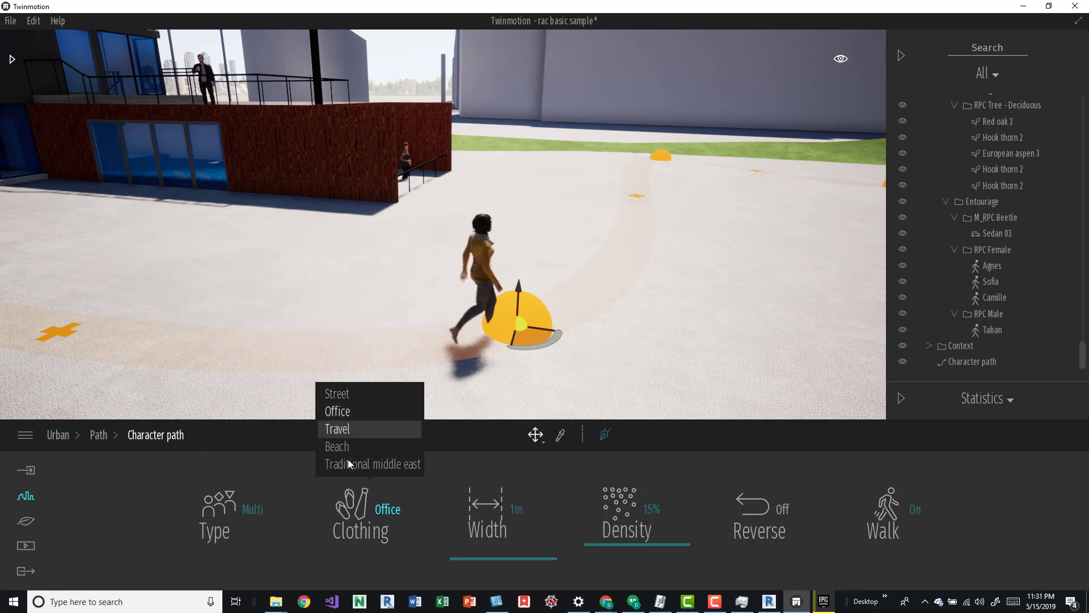
Try the Travel, Beach and Traditional middle east clothing options on the character path.
{"action": "left_click", "coordinate": [360, 521]}
{"action": "left_click", "coordinate": [338, 428]}
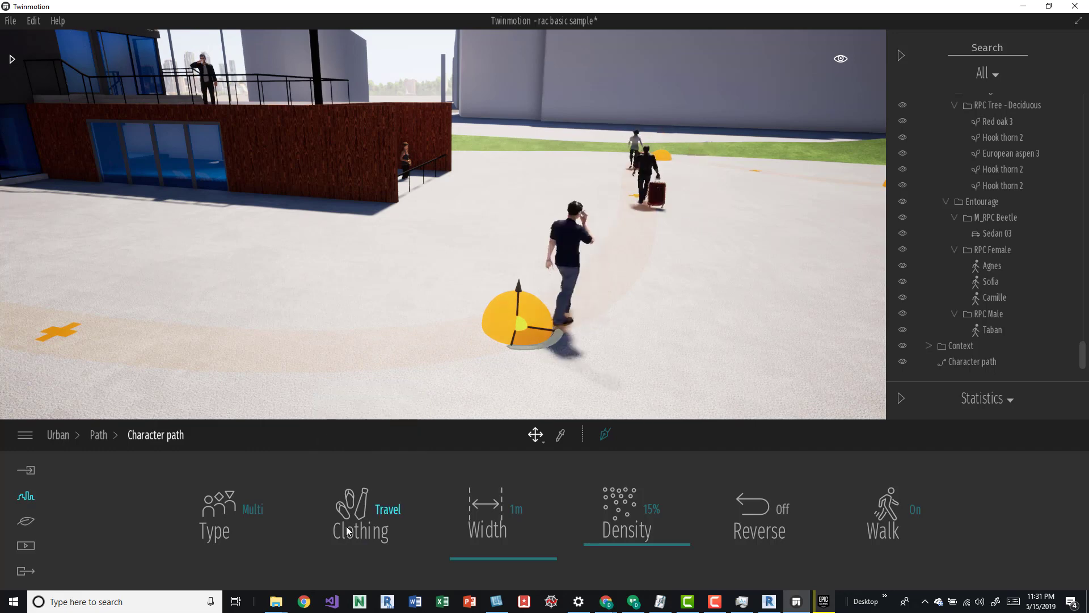
{"action": "left_click", "coordinate": [356, 515]}
{"action": "left_click", "coordinate": [340, 447]}
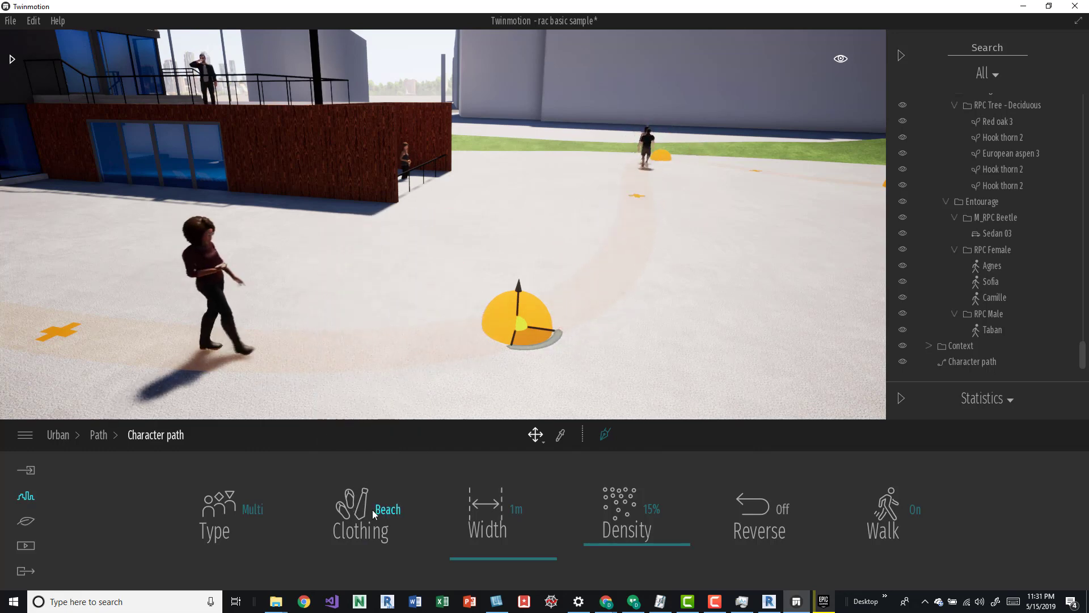
{"action": "left_click", "coordinate": [372, 509]}
{"action": "left_click", "coordinate": [360, 465]}
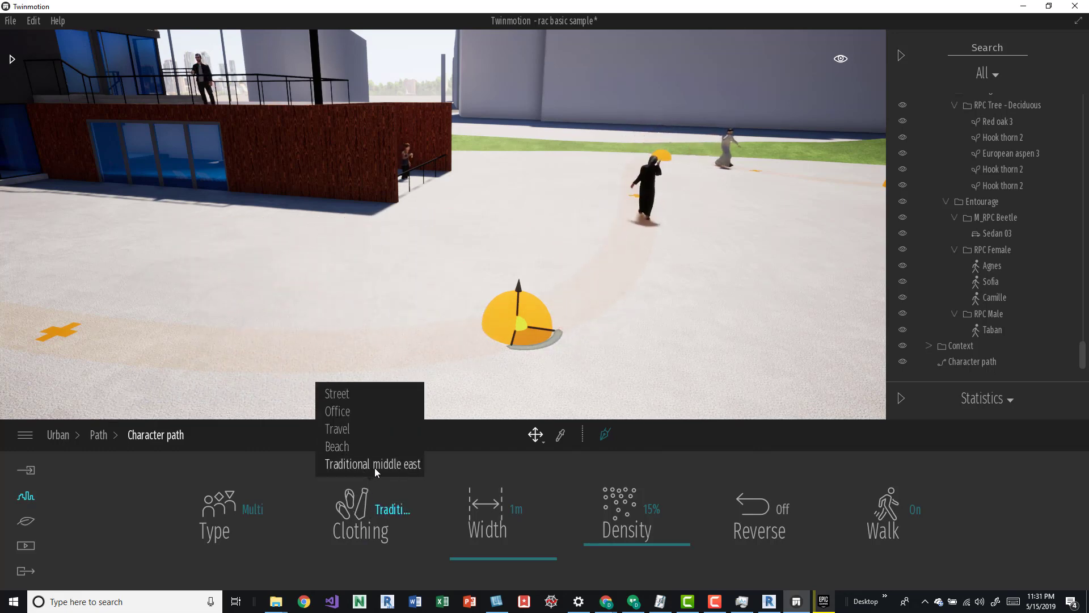
{"action": "left_click", "coordinate": [363, 511]}
{"action": "left_click", "coordinate": [357, 463]}
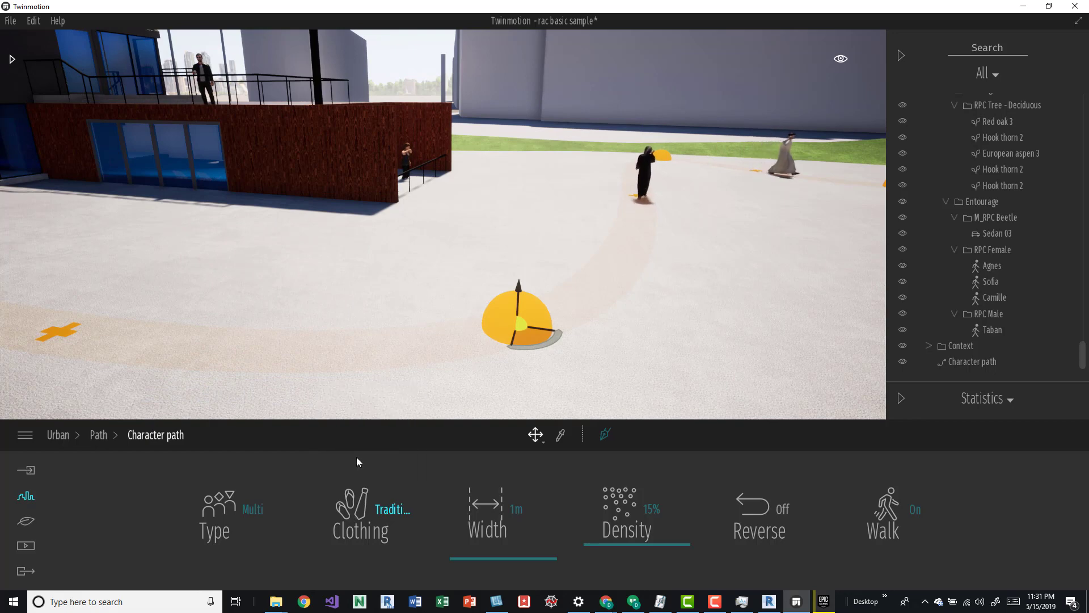
Set the clothing of the path's characters to Street and widen the character path to 5 m.
{"action": "left_click", "coordinate": [367, 511]}
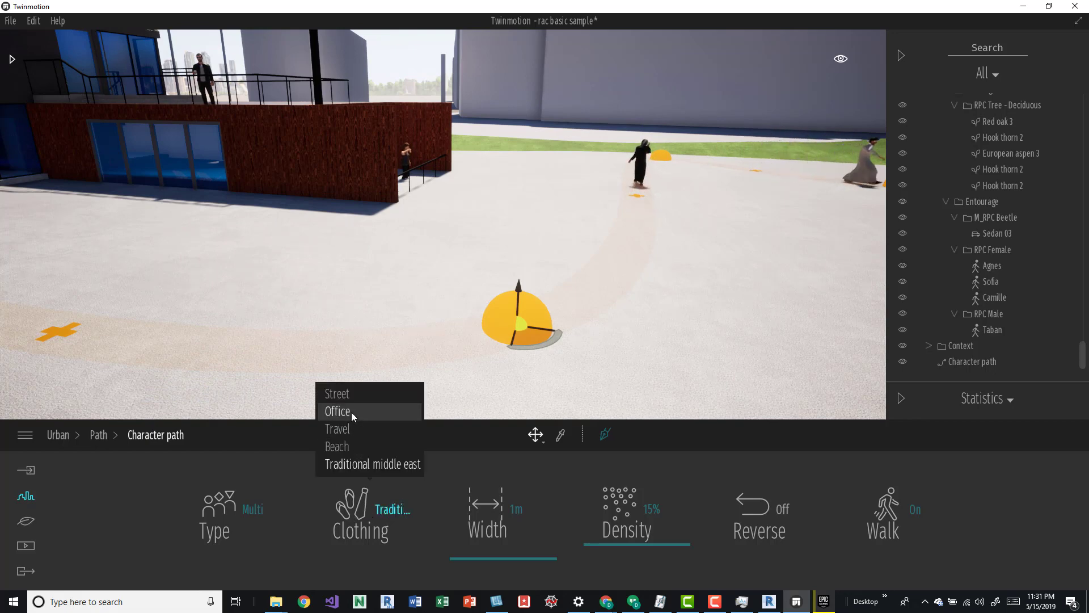
{"action": "left_click", "coordinate": [347, 398]}
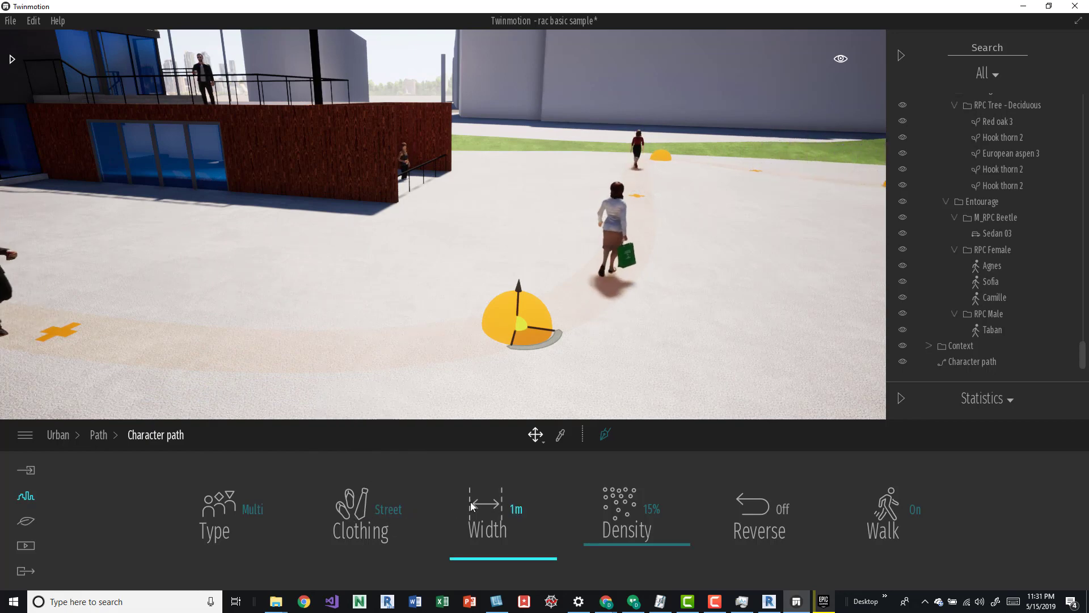
{"action": "left_click", "coordinate": [488, 505]}
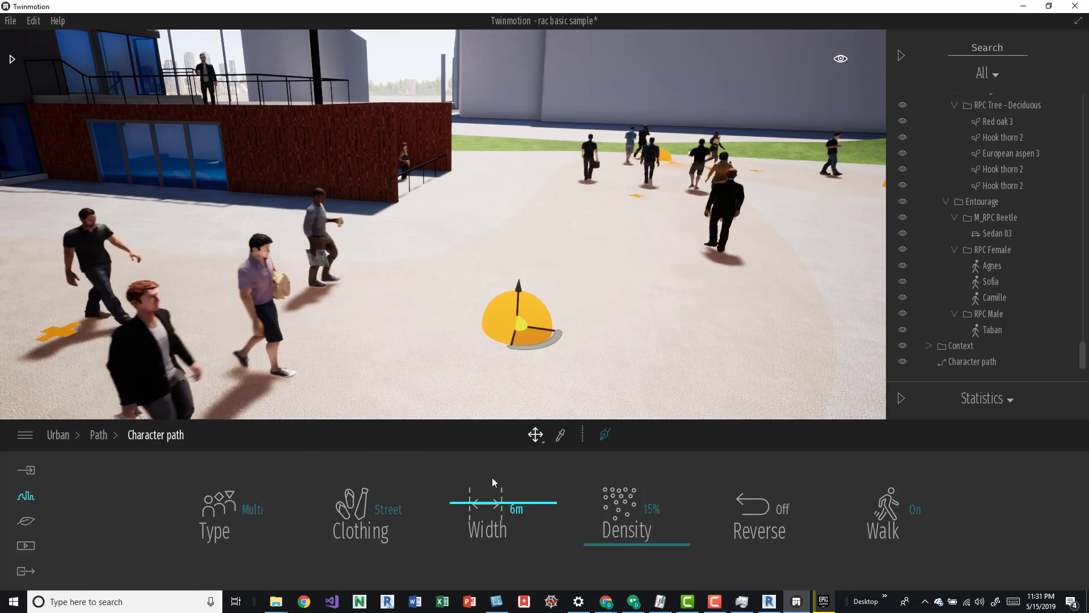
{"action": "scroll", "coordinate": [635, 205], "scroll_direction": "down", "scroll_amount": 4}
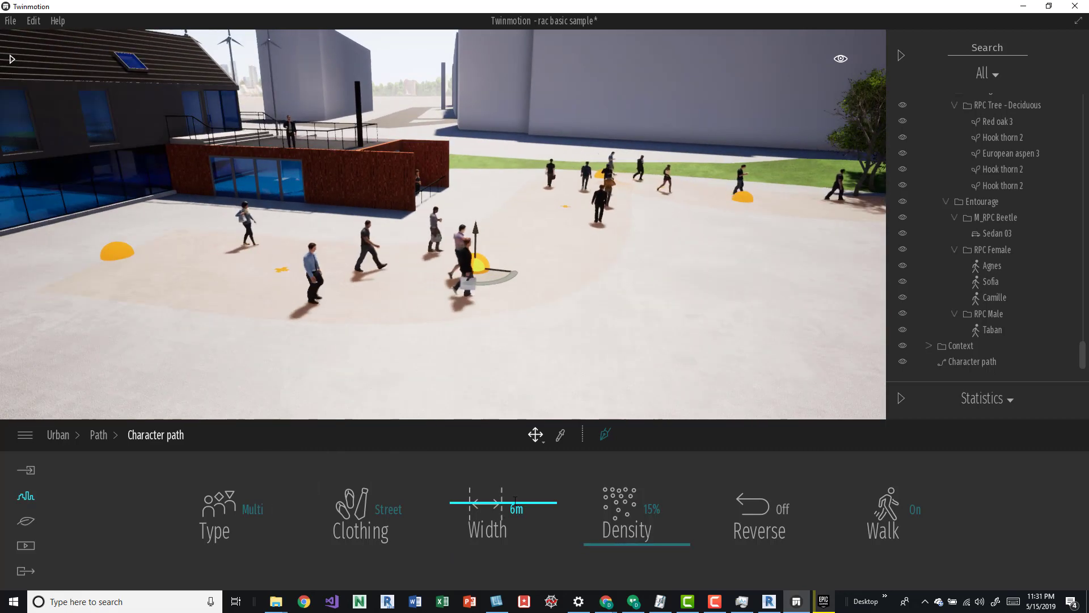
{"action": "mouse_move", "coordinate": [493, 502]}
{"action": "left_mouse_down"}
{"action": "mouse_move", "coordinate": [498, 489]}
{"action": "mouse_move", "coordinate": [493, 505]}
{"action": "left_mouse_up"}
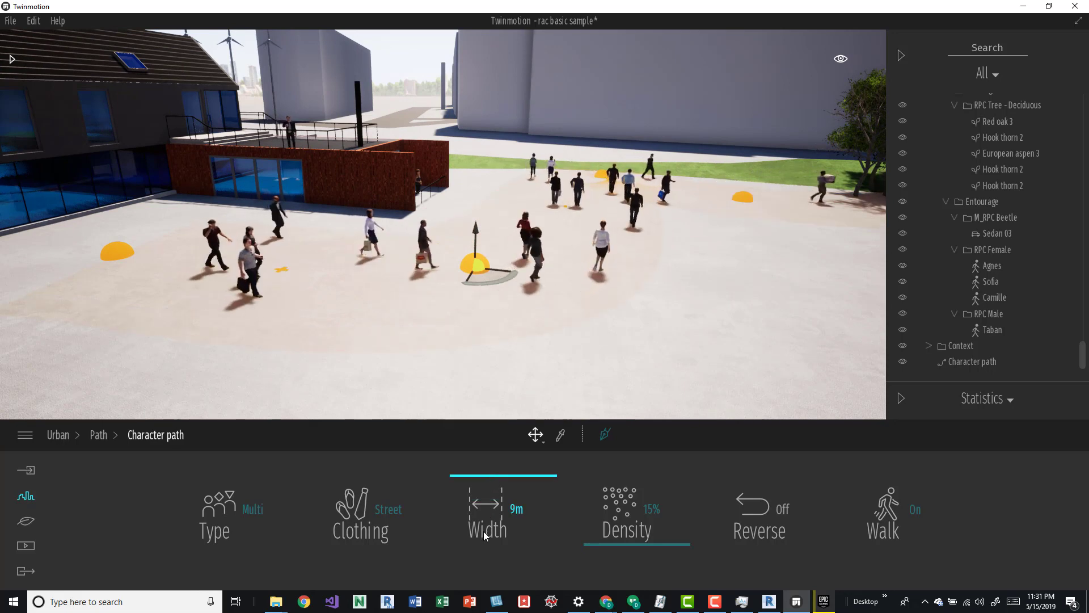
{"action": "left_click_drag", "start_coordinate": [494, 512], "coordinate": [491, 516]}
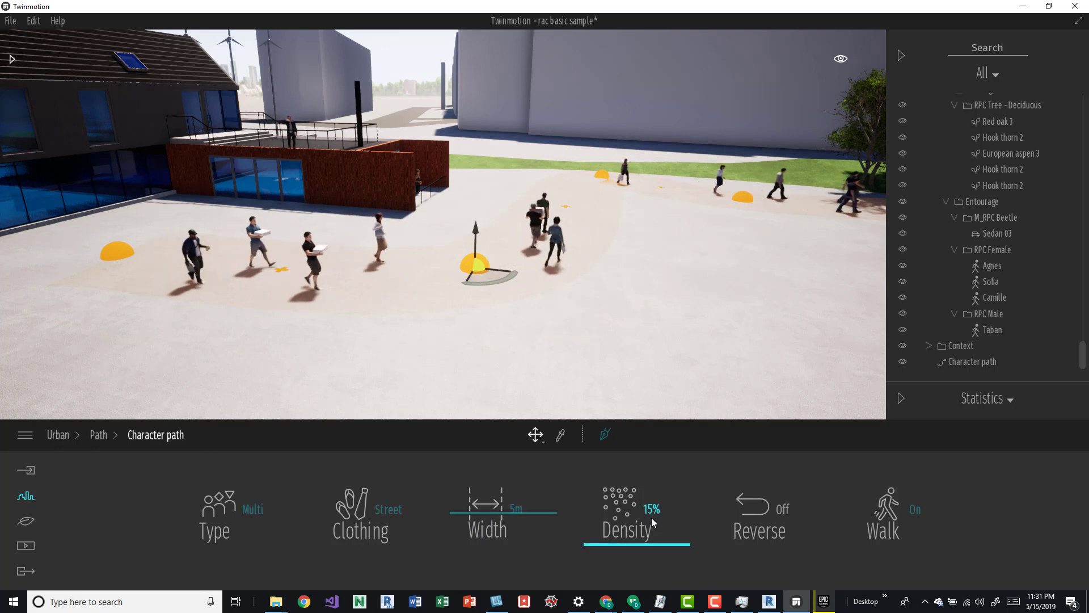
Try raising the character path's density to 95%.
{"action": "left_click", "coordinate": [624, 492]}
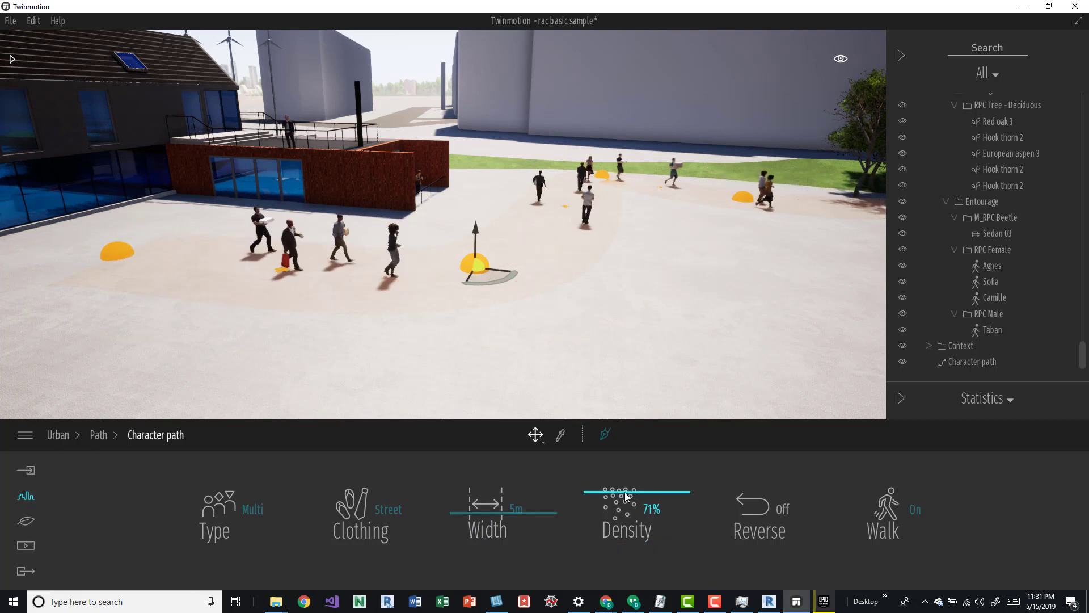
{"action": "left_click_drag", "start_coordinate": [625, 492], "coordinate": [621, 471]}
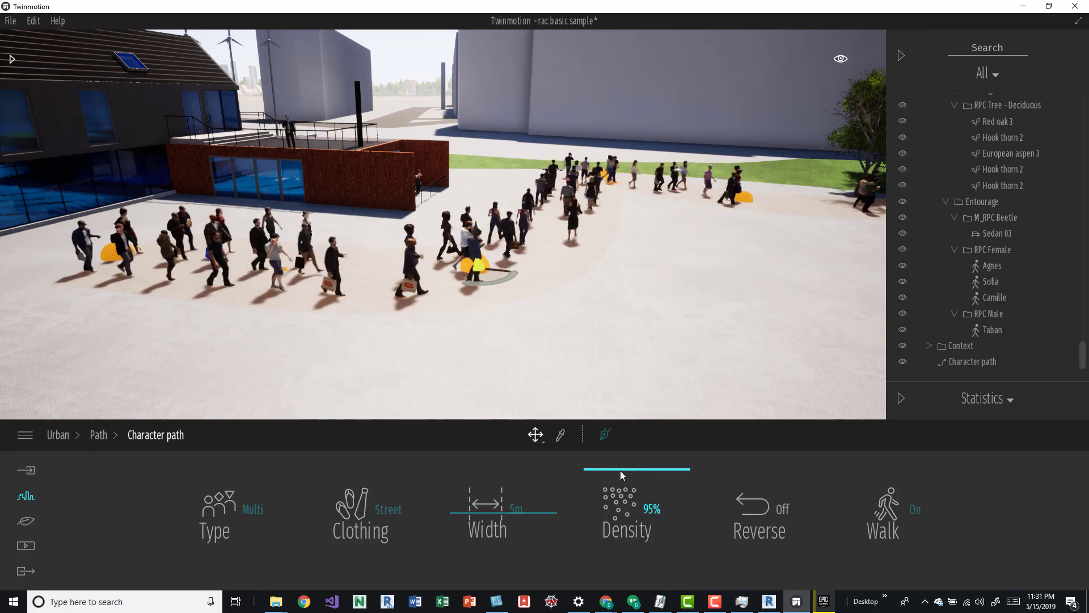
Try reversing the characters' direction and making them stand still, and restore the original direction and walking.
{"action": "left_click", "coordinate": [749, 512]}
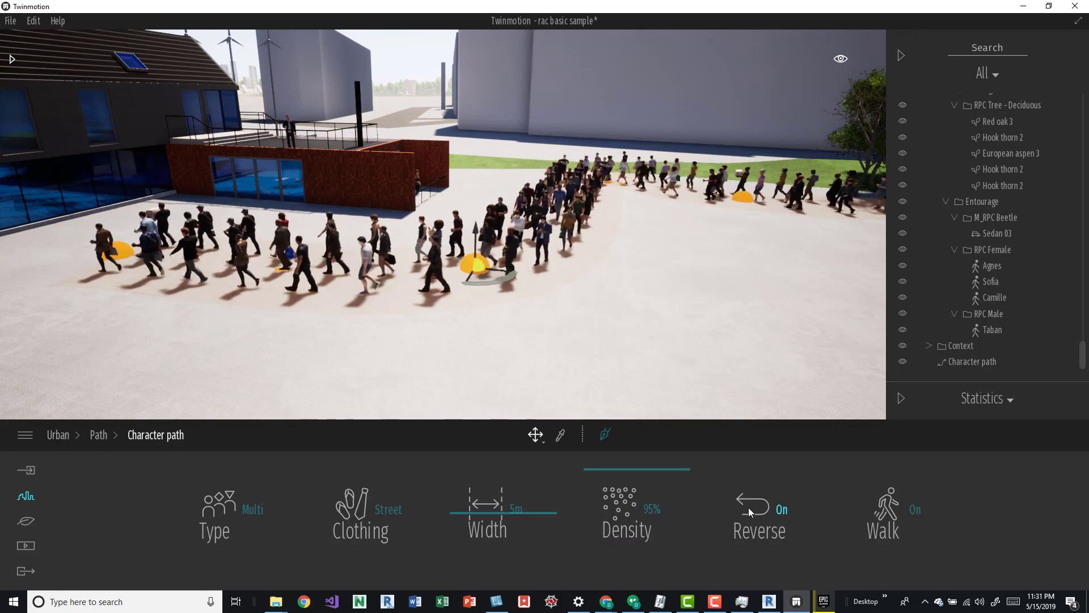
{"action": "left_click", "coordinate": [893, 510]}
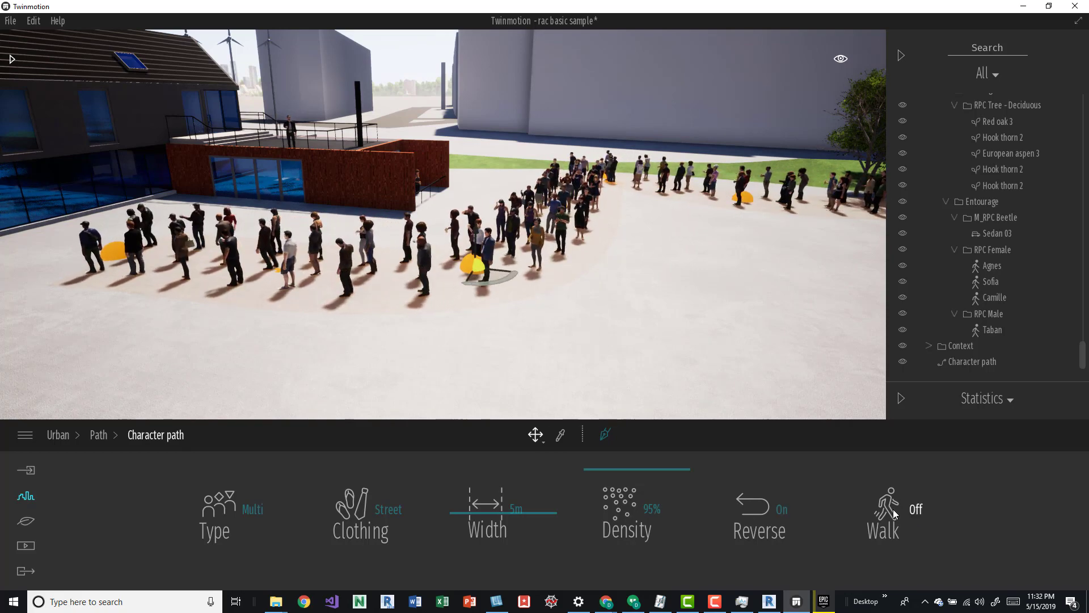
{"action": "left_click", "coordinate": [892, 509]}
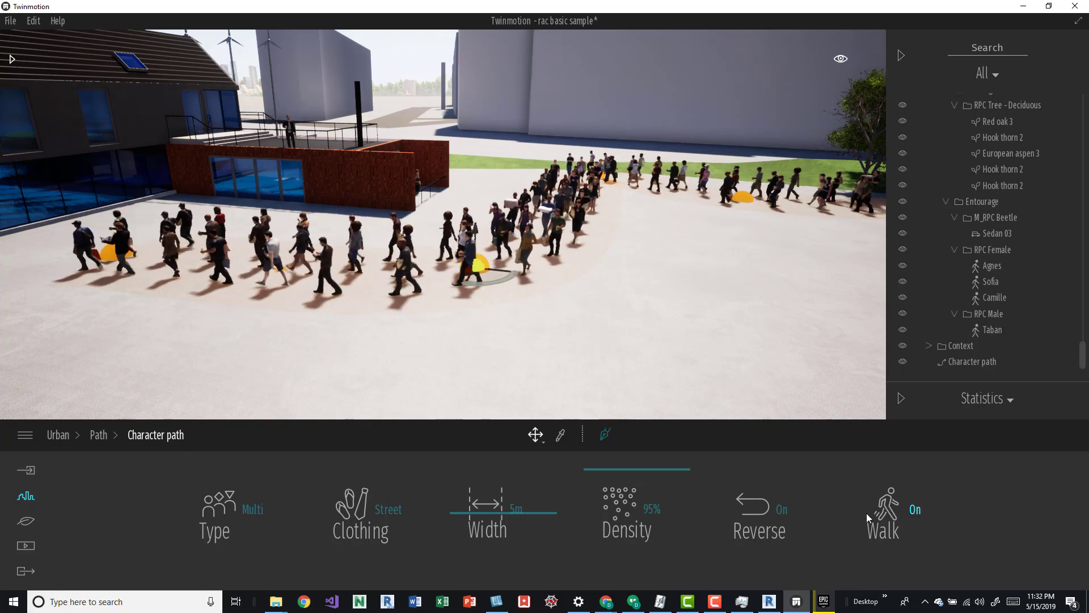
{"action": "left_click", "coordinate": [758, 510]}
Set the character path's density to 26%.
{"action": "left_click_drag", "start_coordinate": [619, 510], "coordinate": [623, 521]}
{"action": "left_click", "coordinate": [624, 534]}
{"action": "scroll", "coordinate": [600, 387], "scroll_direction": "down", "scroll_amount": 5}
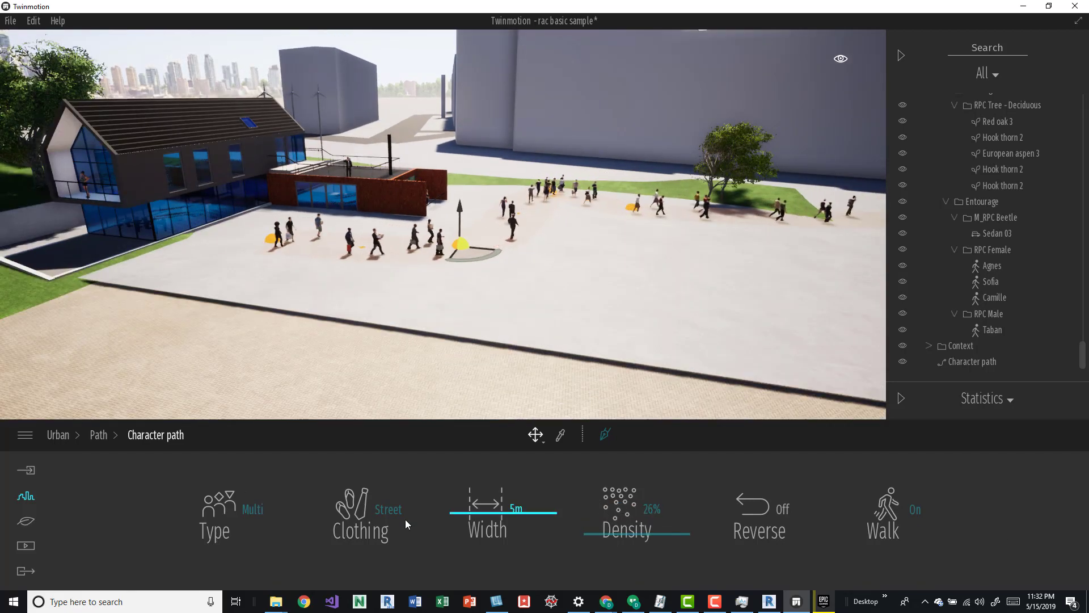
{"action": "left_click", "coordinate": [26, 495]}
{"action": "left_click", "coordinate": [508, 520]}
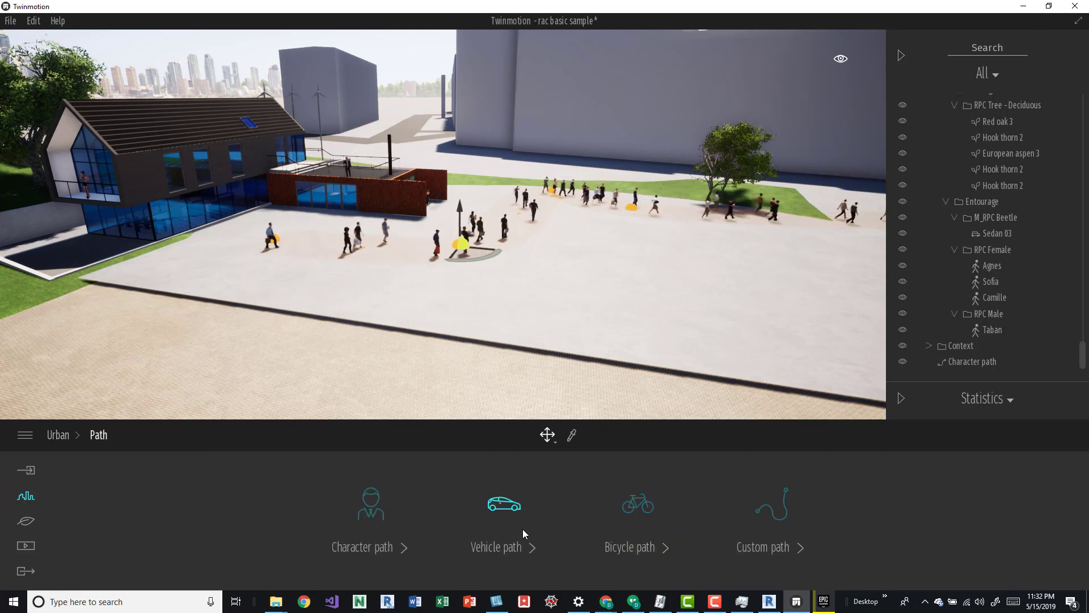
{"action": "left_click", "coordinate": [517, 510]}
{"action": "scroll", "coordinate": [461, 296], "scroll_direction": "down", "scroll_amount": 3}
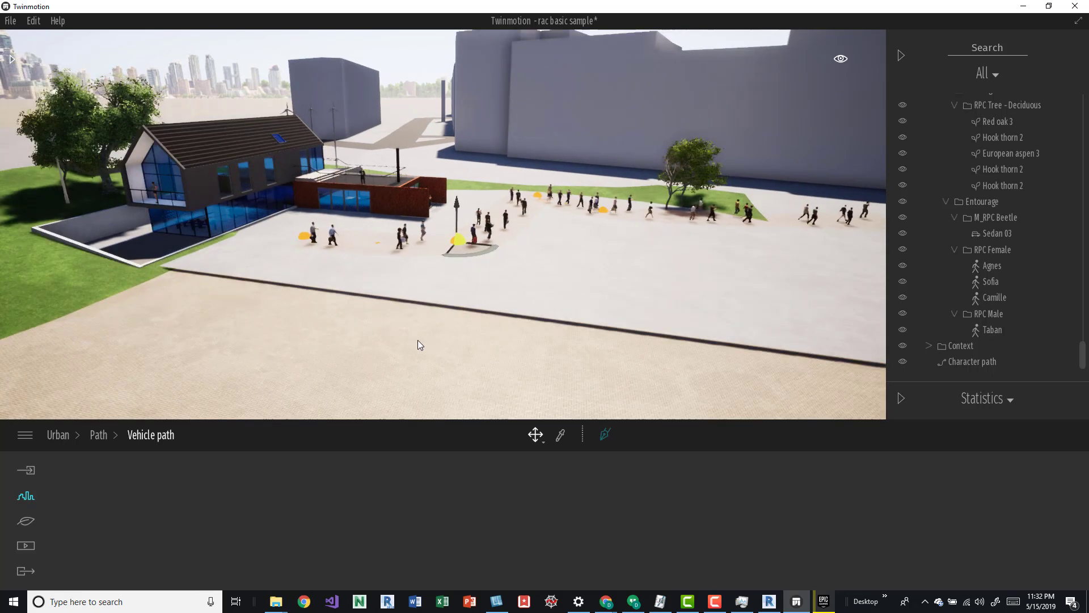
{"action": "left_click", "coordinate": [407, 351]}
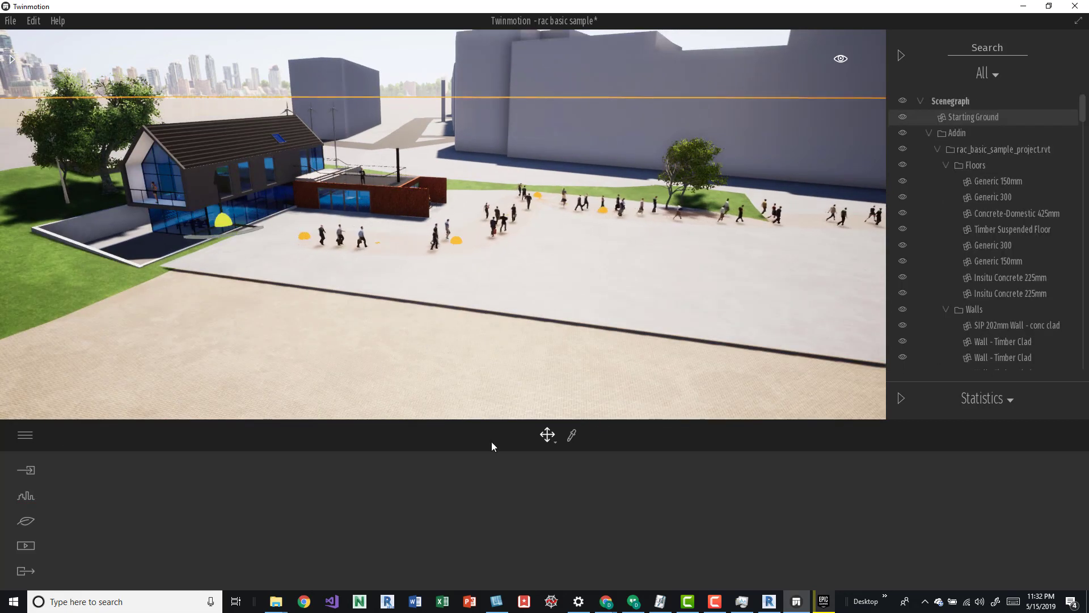
Draw a vehicle path across the sandy paved ground in front of the house and finish it.
{"action": "left_click", "coordinate": [19, 498]}
{"action": "left_click", "coordinate": [556, 522]}
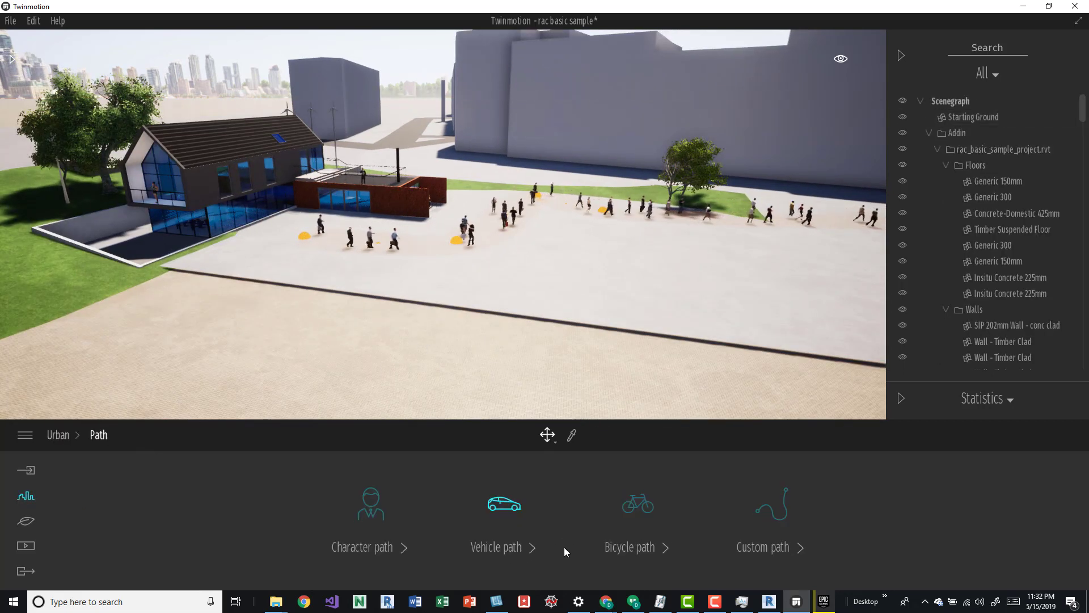
{"action": "left_click", "coordinate": [496, 542]}
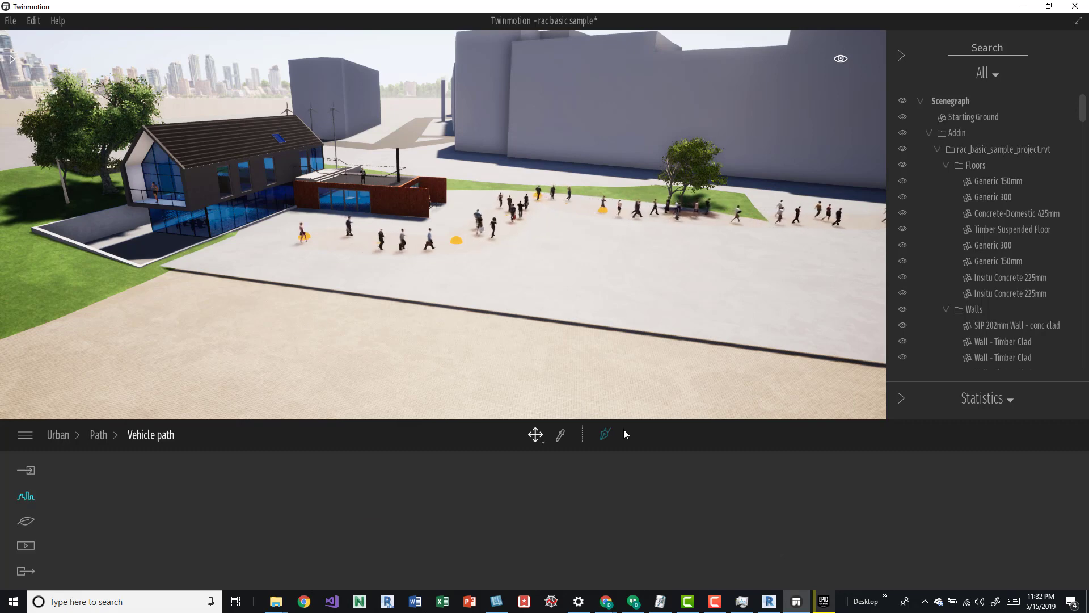
{"action": "left_click", "coordinate": [331, 329]}
{"action": "scroll", "coordinate": [496, 307], "scroll_direction": "down", "scroll_amount": 5}
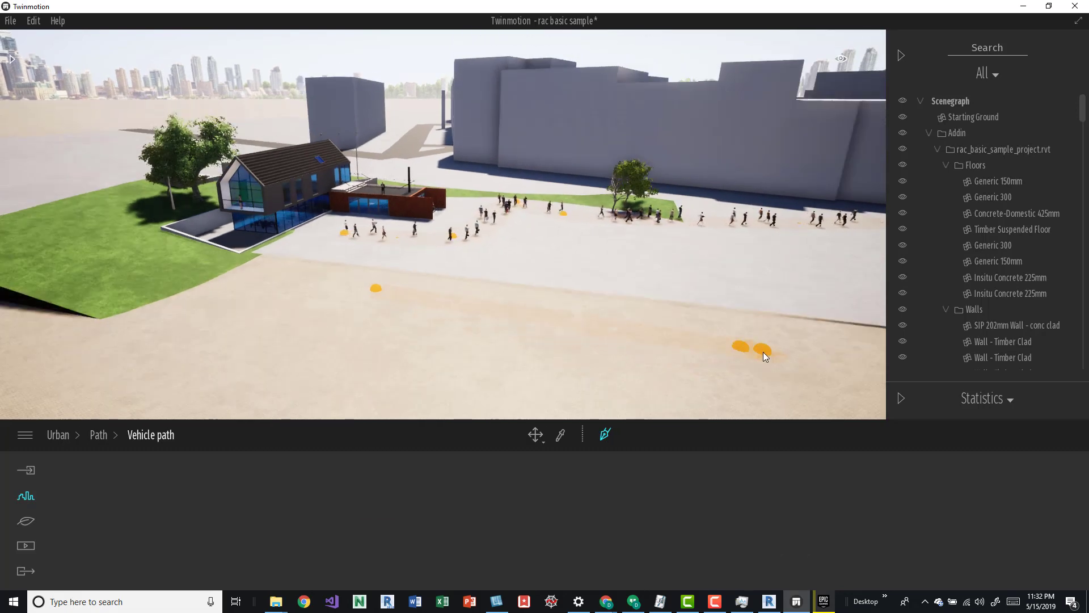
{"action": "double_click", "coordinate": [776, 345]}
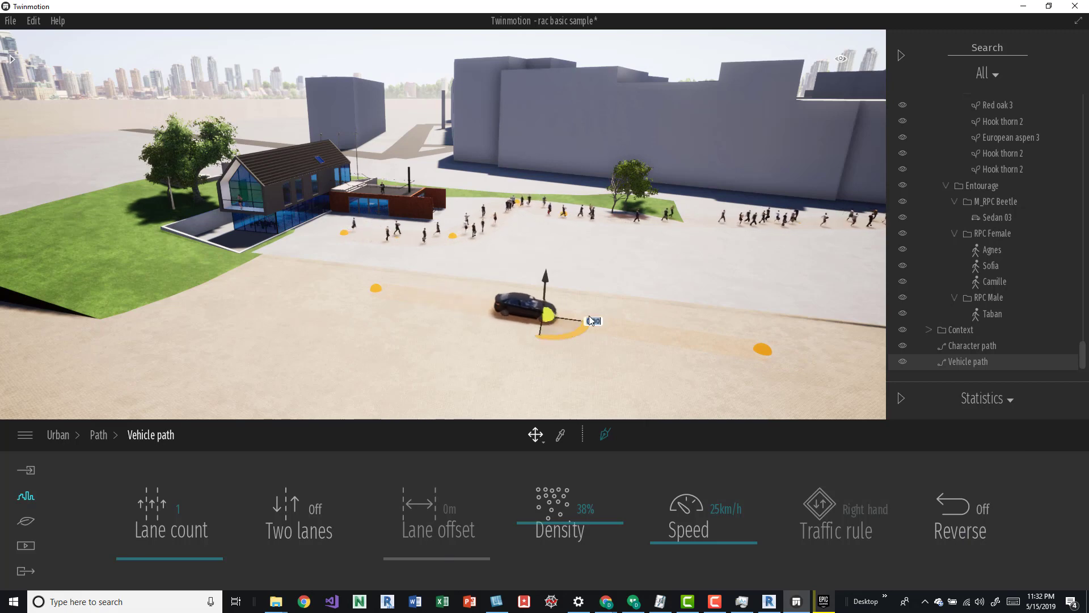
Enable two lanes on the vehicle path, with a 1 m lane offset and a density of 73%.
{"action": "left_click", "coordinate": [295, 516]}
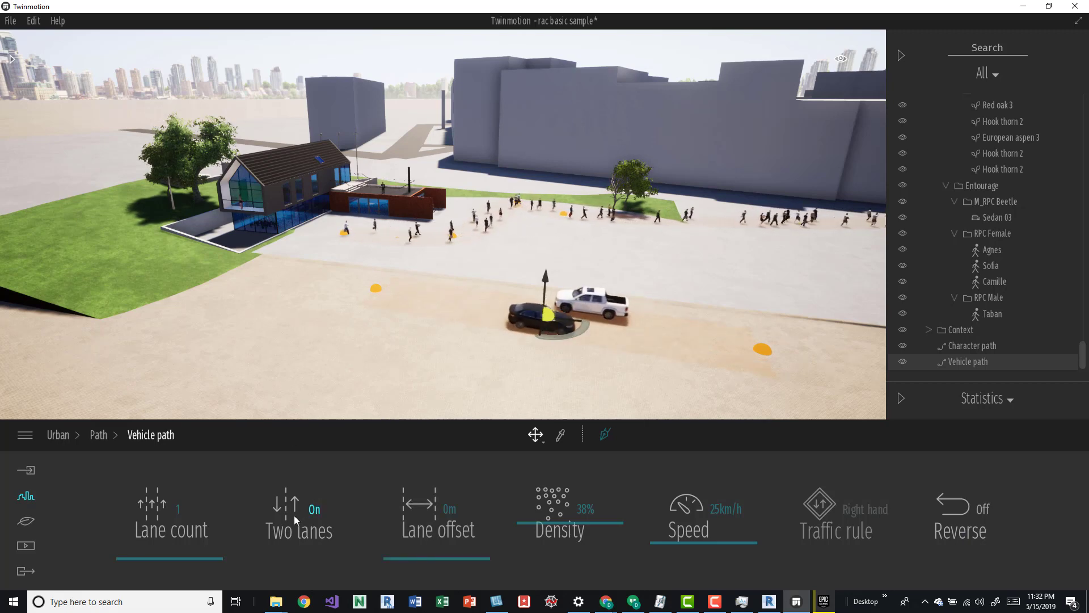
{"action": "left_click", "coordinate": [406, 543]}
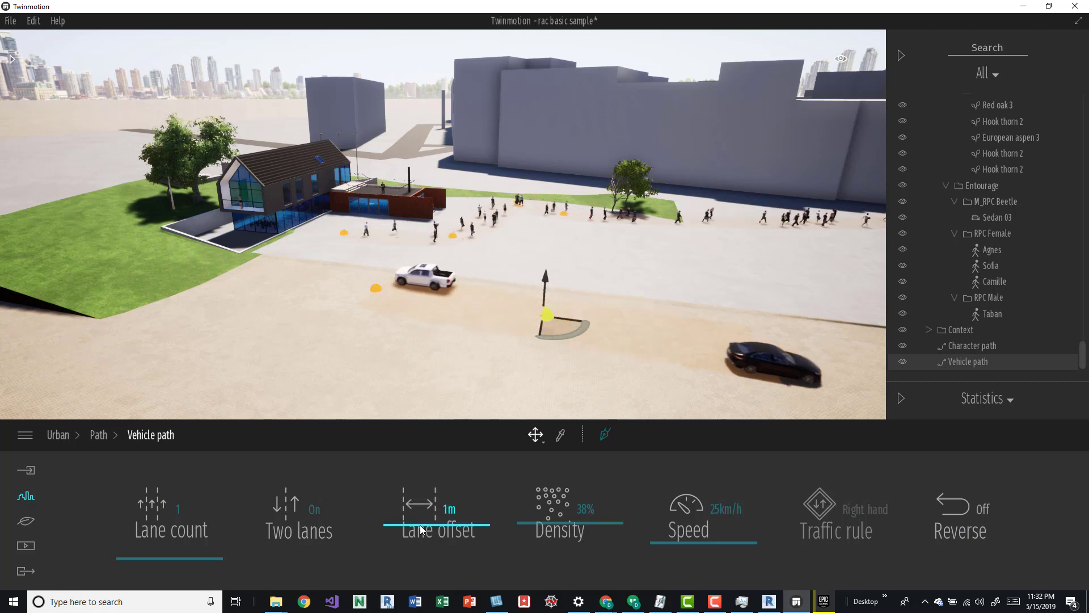
{"action": "left_click_drag", "start_coordinate": [572, 518], "coordinate": [558, 490]}
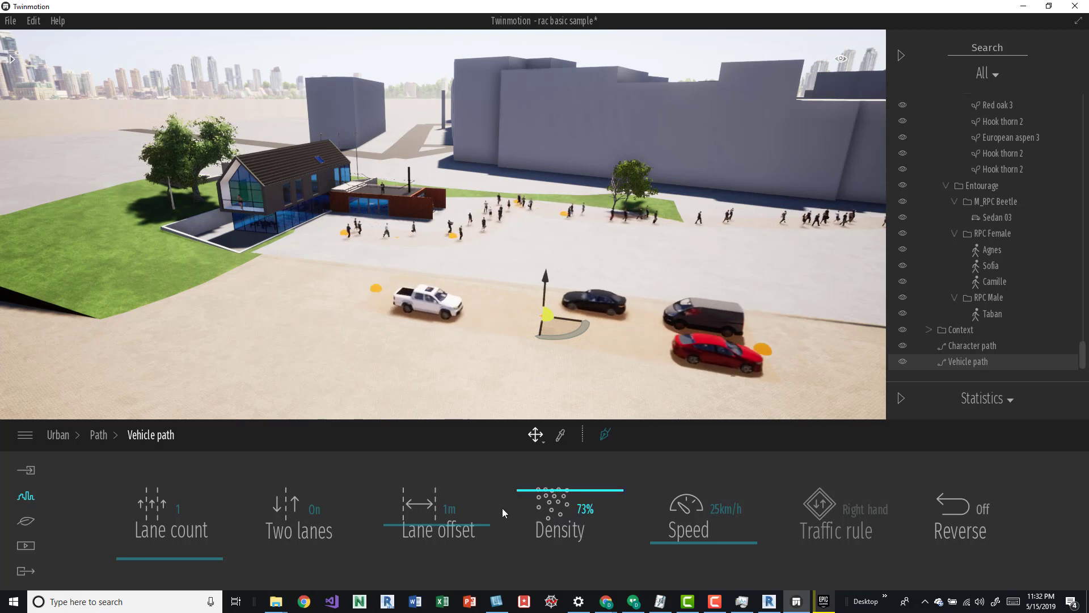
Try a lane count of 4 on the vehicle path, settle on 2 and deselect the path.
{"action": "left_click_drag", "start_coordinate": [159, 520], "coordinate": [189, 488]}
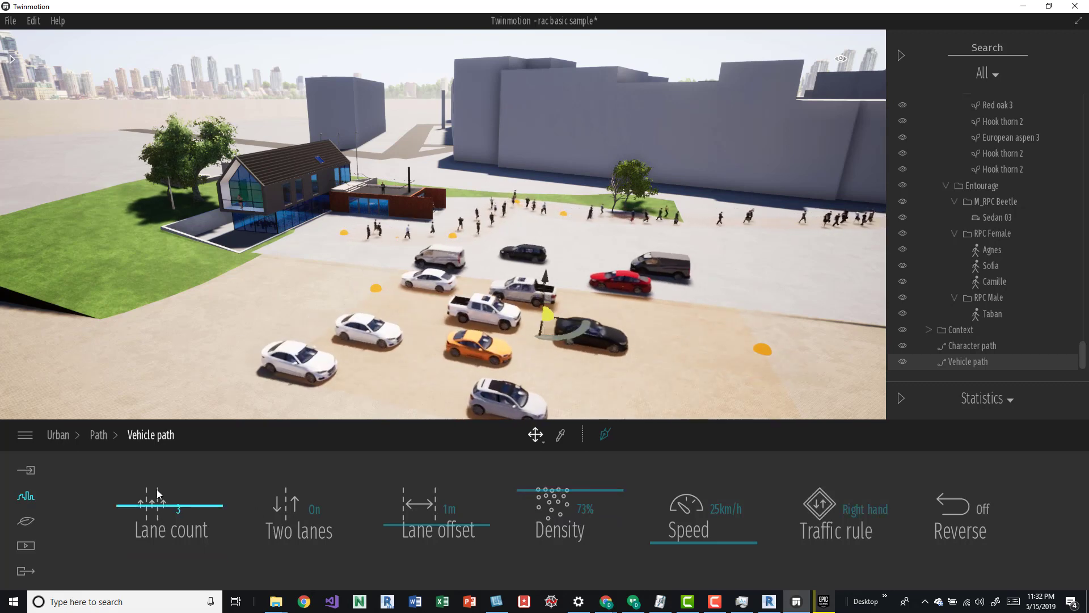
{"action": "scroll", "coordinate": [489, 311], "scroll_direction": "down", "scroll_amount": 3}
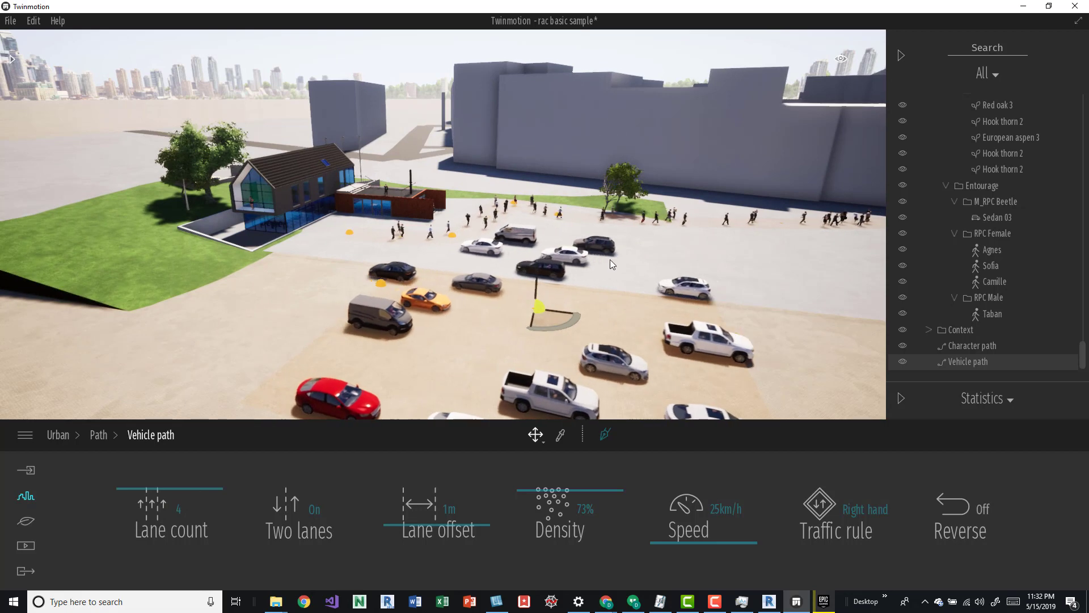
{"action": "left_click_drag", "start_coordinate": [149, 509], "coordinate": [183, 529]}
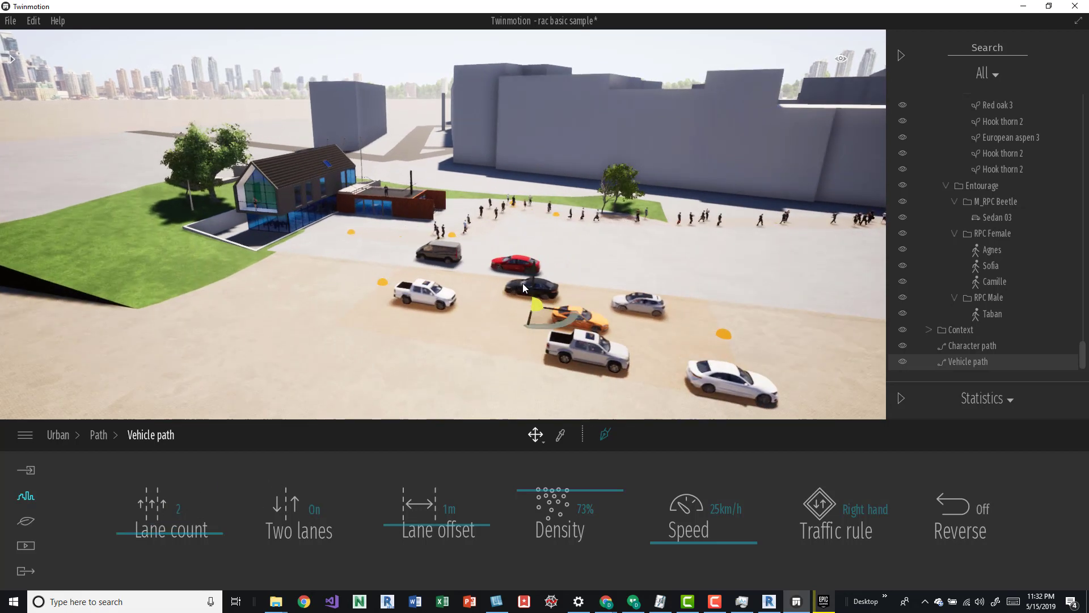
{"action": "left_click", "coordinate": [530, 261]}
{"action": "scroll", "coordinate": [508, 236], "scroll_direction": "up", "scroll_amount": 5}
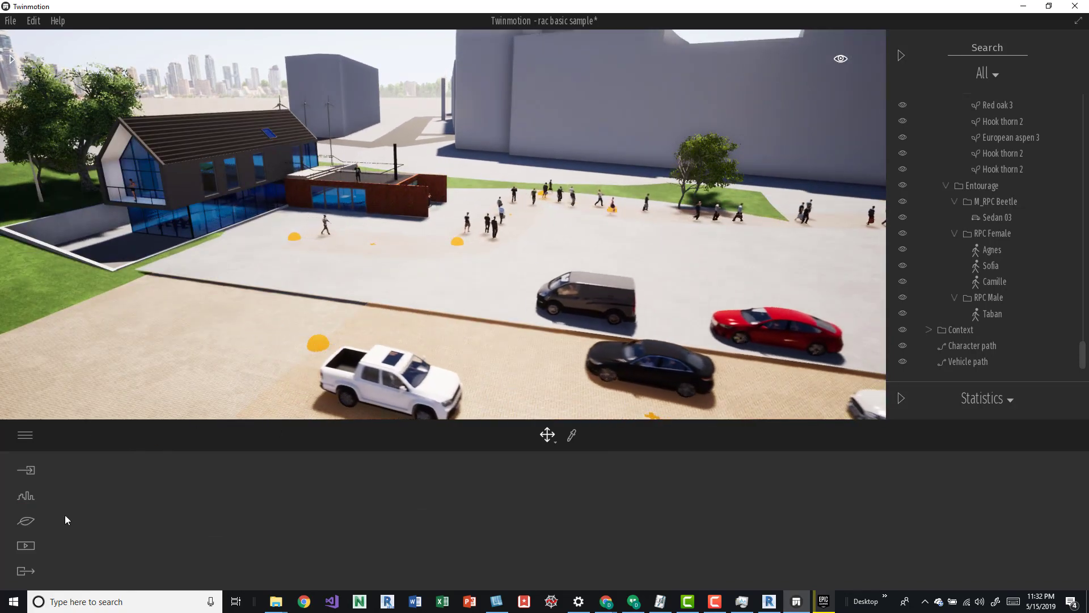
Enable the ocean in the nature settings and set its water height to 6 m.
{"action": "left_click", "coordinate": [27, 521]}
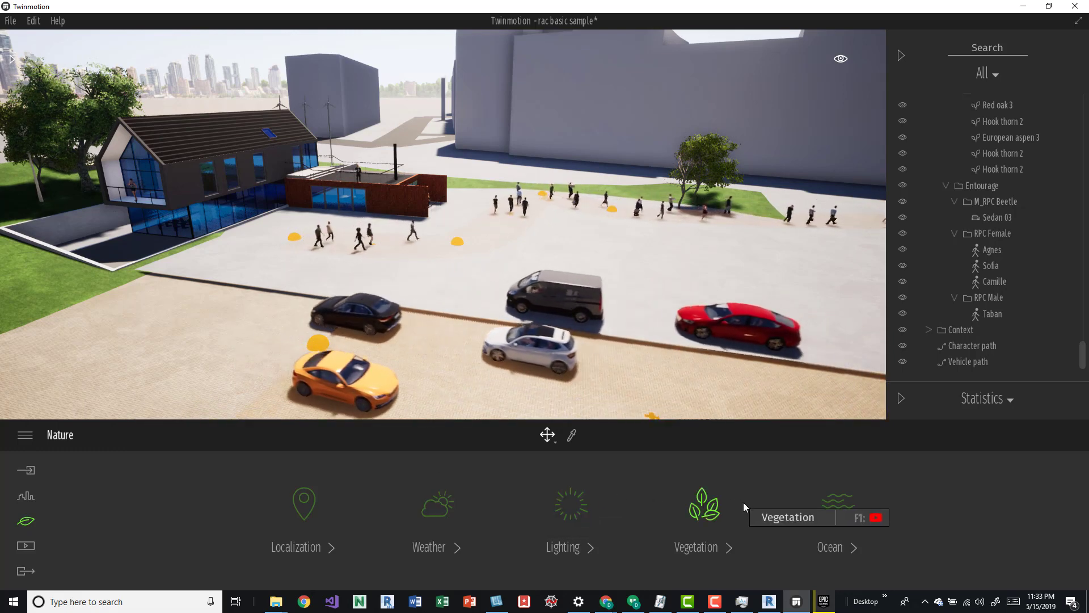
{"action": "left_click", "coordinate": [845, 543]}
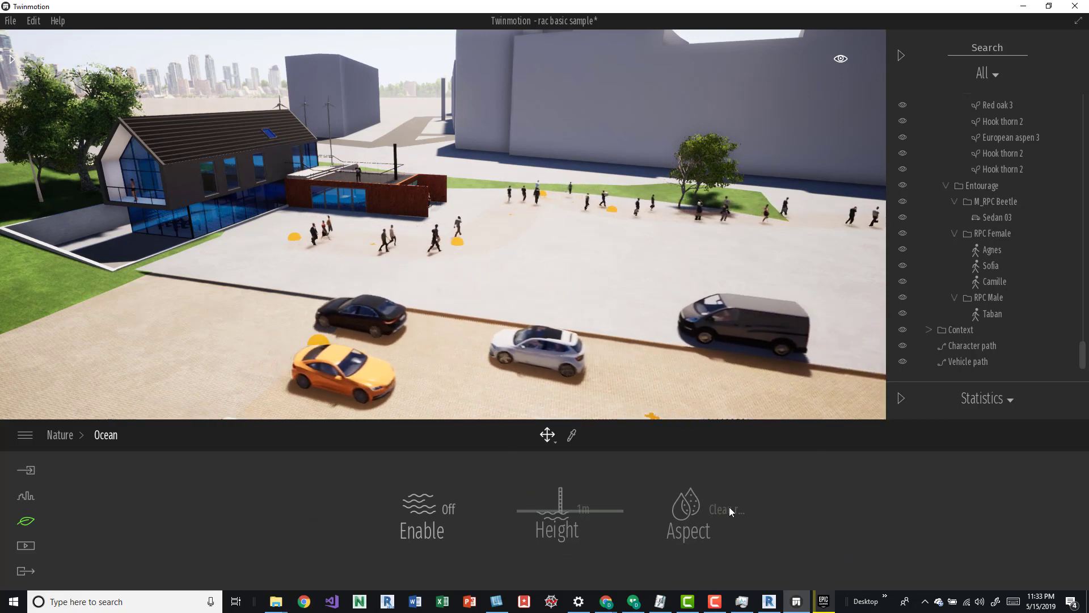
{"action": "left_click", "coordinate": [448, 508]}
{"action": "mouse_move", "coordinate": [570, 498]}
{"action": "left_mouse_down"}
{"action": "mouse_move", "coordinate": [562, 492]}
{"action": "mouse_move", "coordinate": [562, 515]}
{"action": "left_mouse_up"}
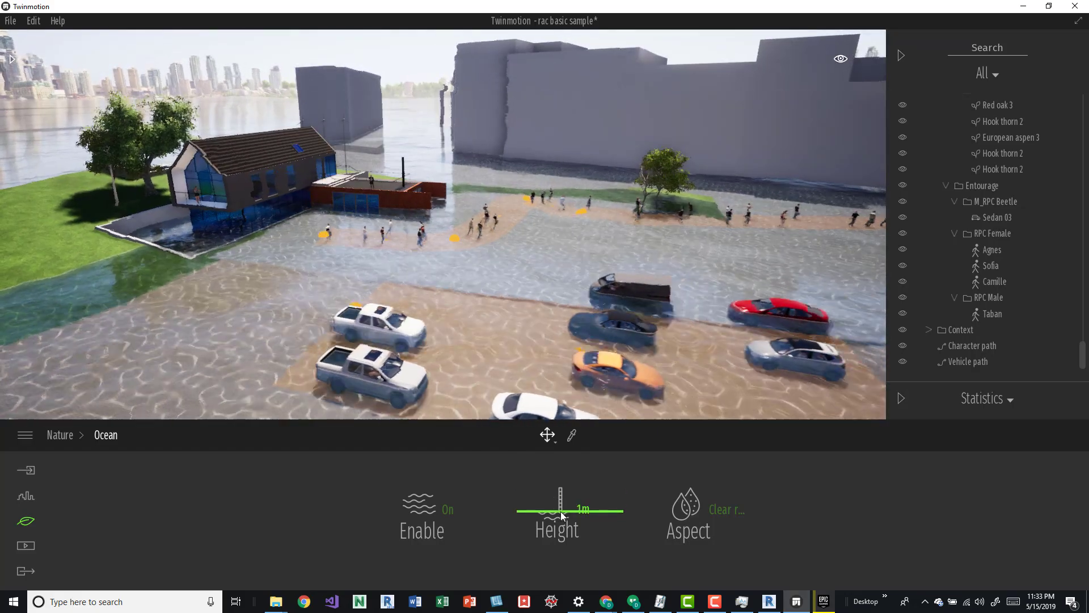
{"action": "mouse_move", "coordinate": [566, 494]}
{"action": "left_mouse_down"}
{"action": "mouse_move", "coordinate": [568, 520]}
{"action": "mouse_move", "coordinate": [559, 499]}
{"action": "mouse_move", "coordinate": [561, 509]}
{"action": "left_mouse_up"}
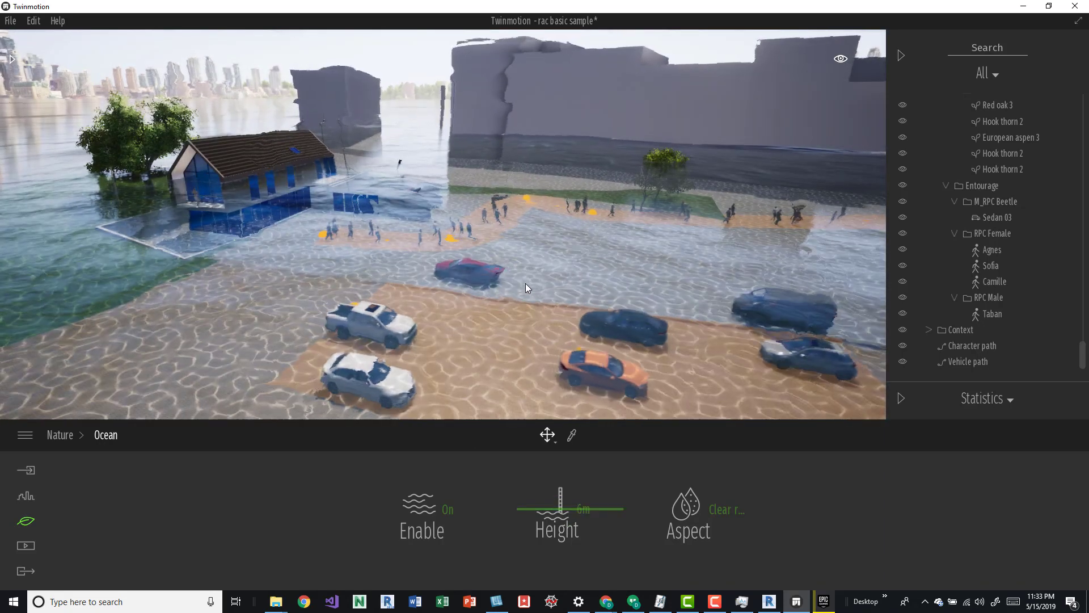
Examine the flooded site around the house, people and cars from closer up.
{"action": "left_click", "coordinate": [488, 291]}
{"action": "key", "text": "w"}
{"action": "right_click_drag", "start_coordinate": [488, 291], "coordinate": [542, 340]}
{"action": "key", "text": "w"}
{"action": "key", "text": "s"}
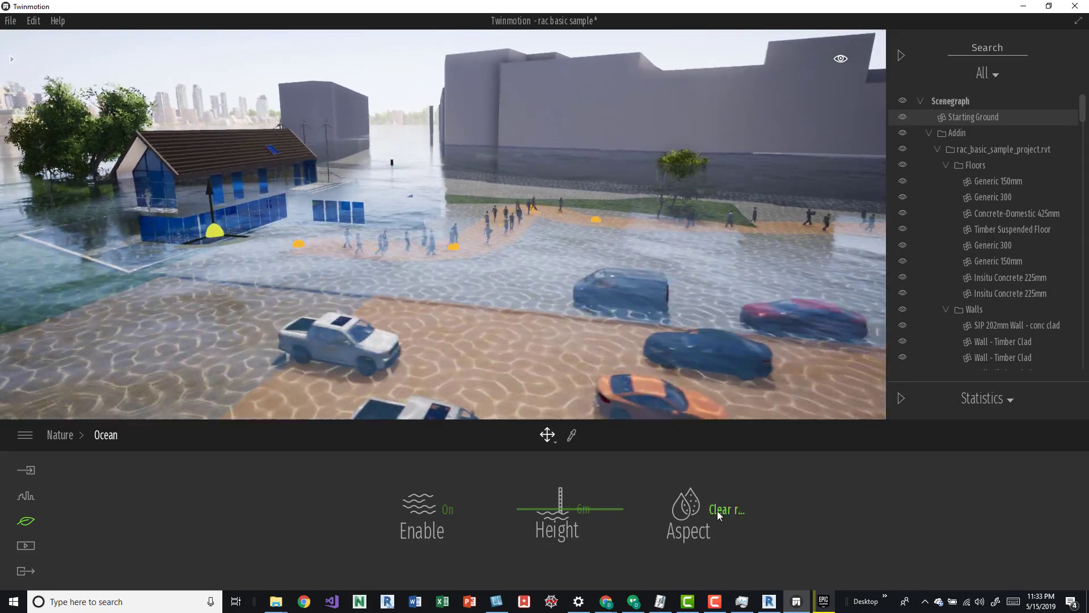
Change the ocean's aspect from clear to muddy water, and disable the ocean.
{"action": "left_click", "coordinate": [717, 510]}
{"action": "left_click", "coordinate": [658, 425]}
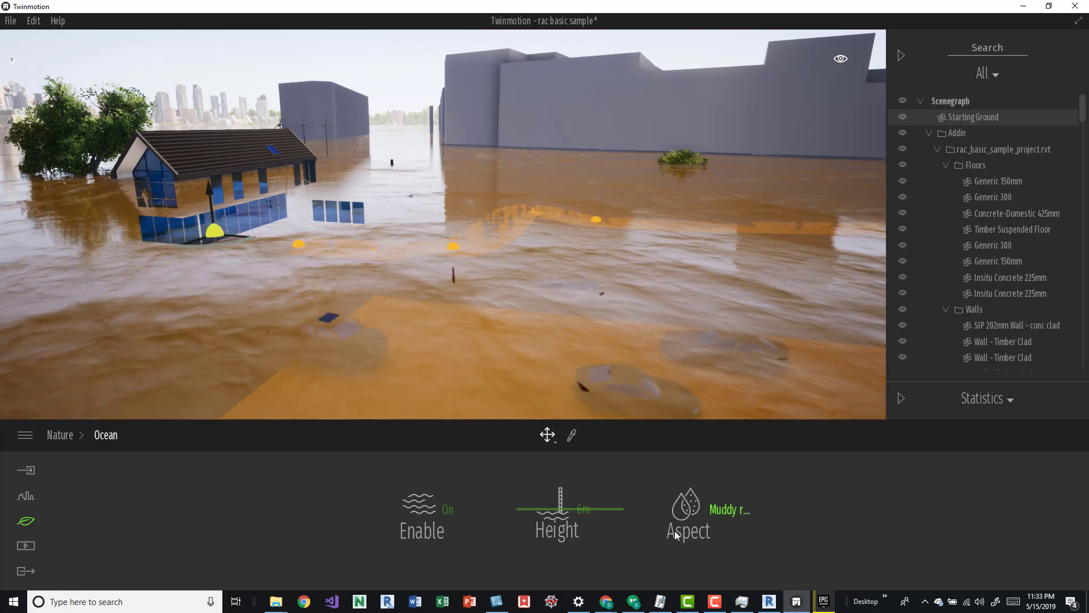
{"action": "left_click", "coordinate": [421, 516]}
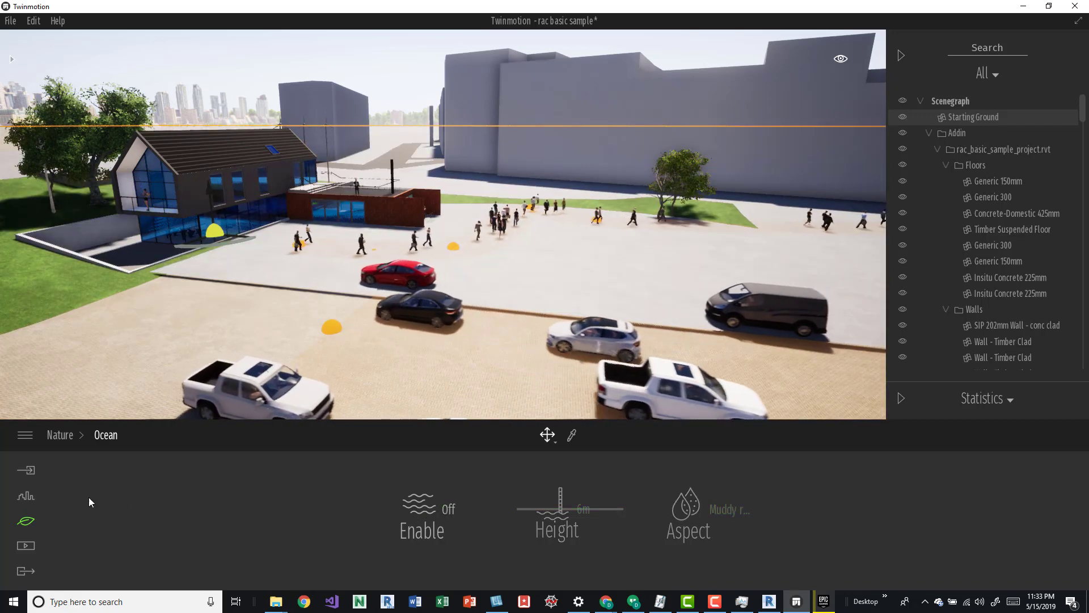
Open the asset library, go up to its top level and look into the user library.
{"action": "left_click", "coordinate": [13, 59]}
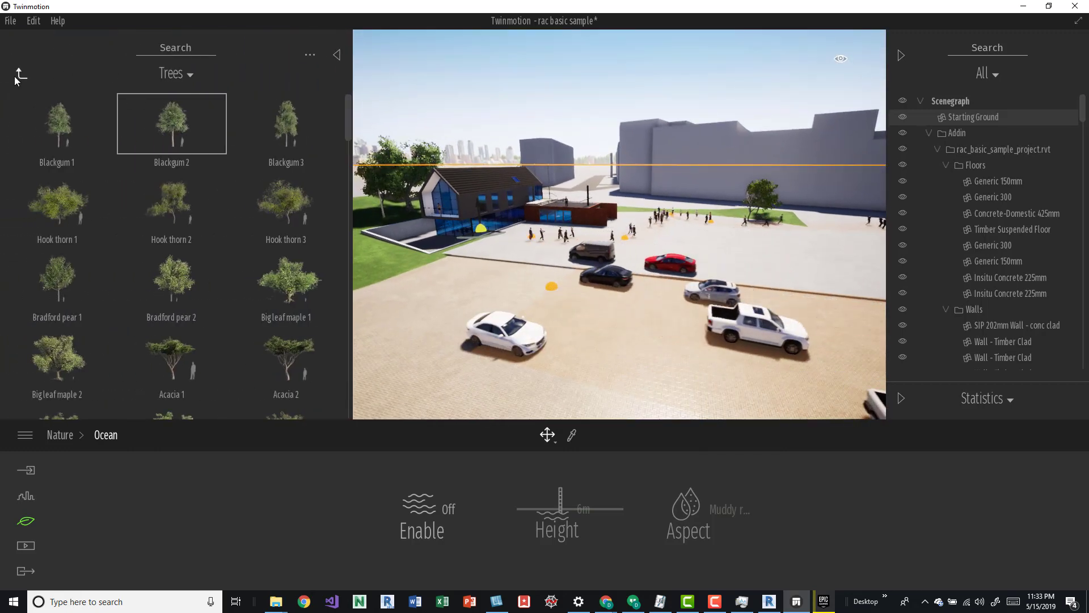
{"action": "left_click", "coordinate": [19, 74]}
{"action": "left_click", "coordinate": [23, 70]}
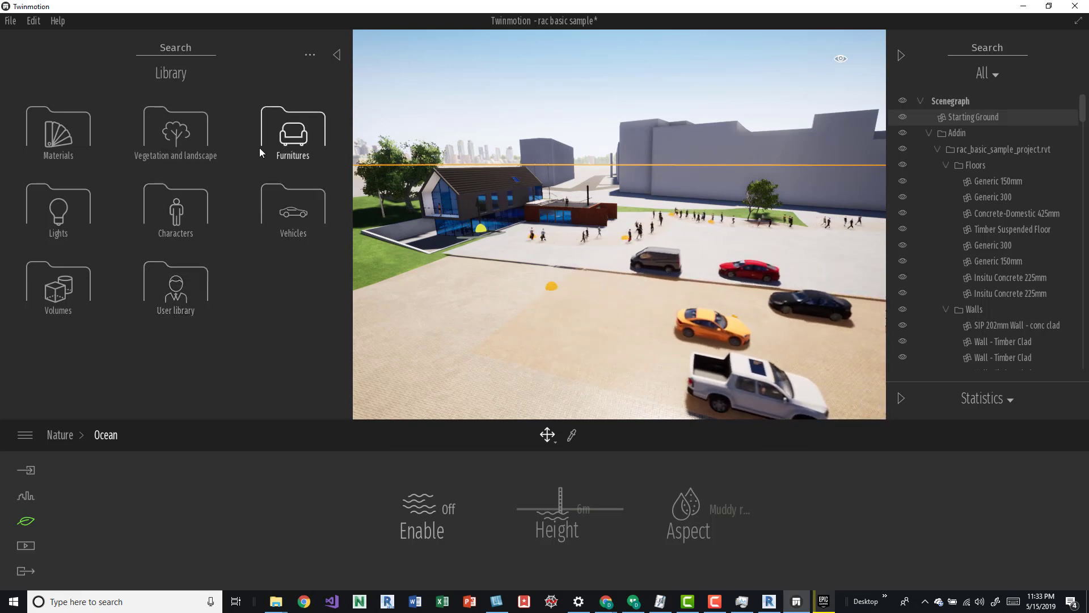
{"action": "left_click", "coordinate": [208, 310]}
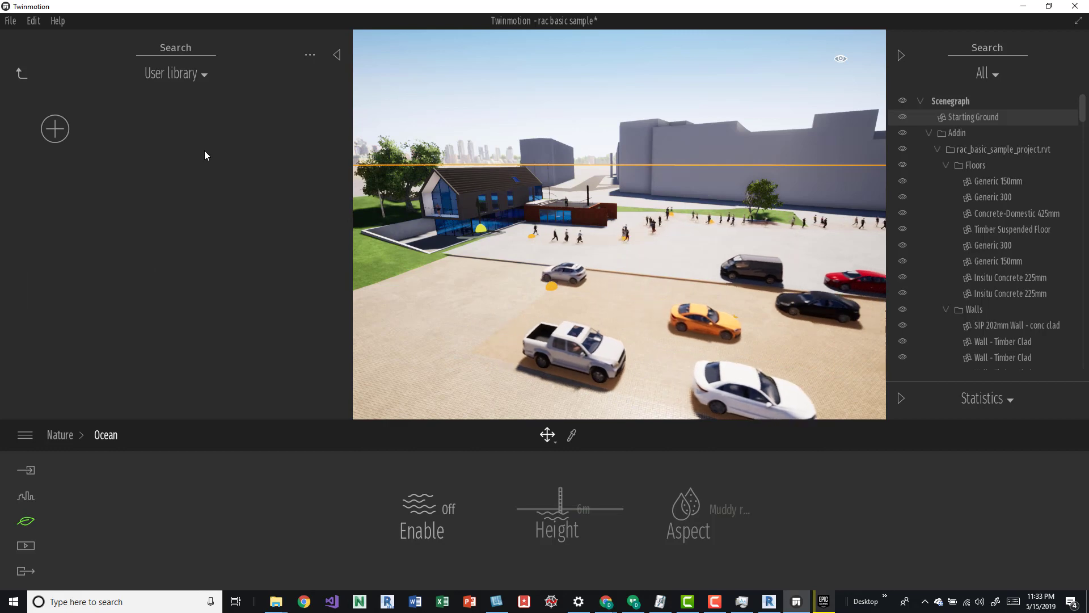
{"action": "left_click", "coordinate": [27, 78]}
Browse the living room furnishings in the home library, looking through the chairs and electronic appliances.
{"action": "left_click", "coordinate": [288, 138]}
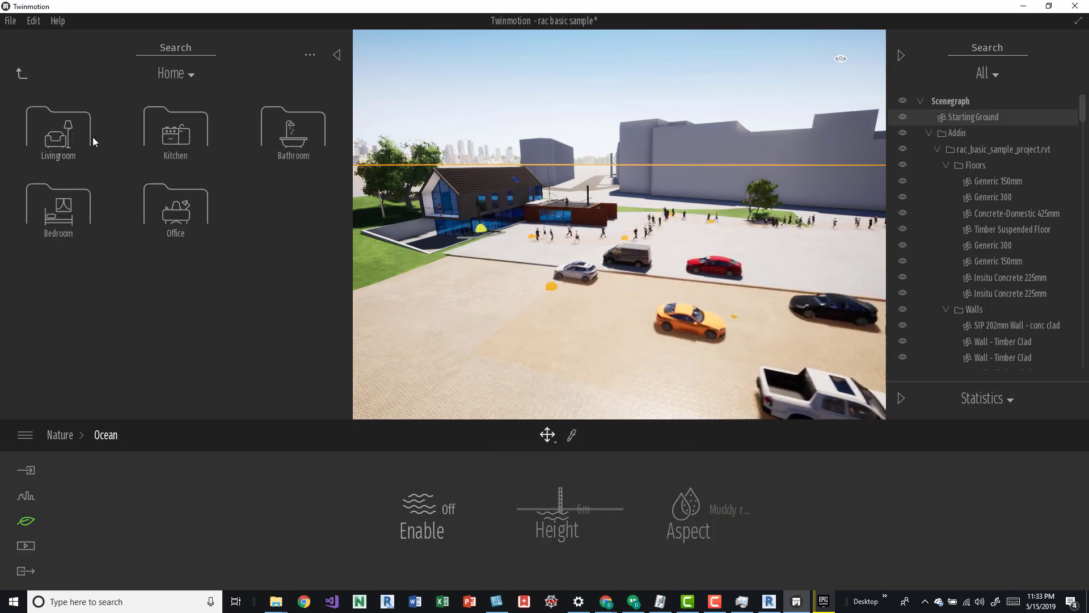
{"action": "left_click", "coordinate": [94, 140]}
{"action": "left_click", "coordinate": [65, 147]}
{"action": "scroll", "coordinate": [170, 238], "scroll_direction": "down", "scroll_amount": 5}
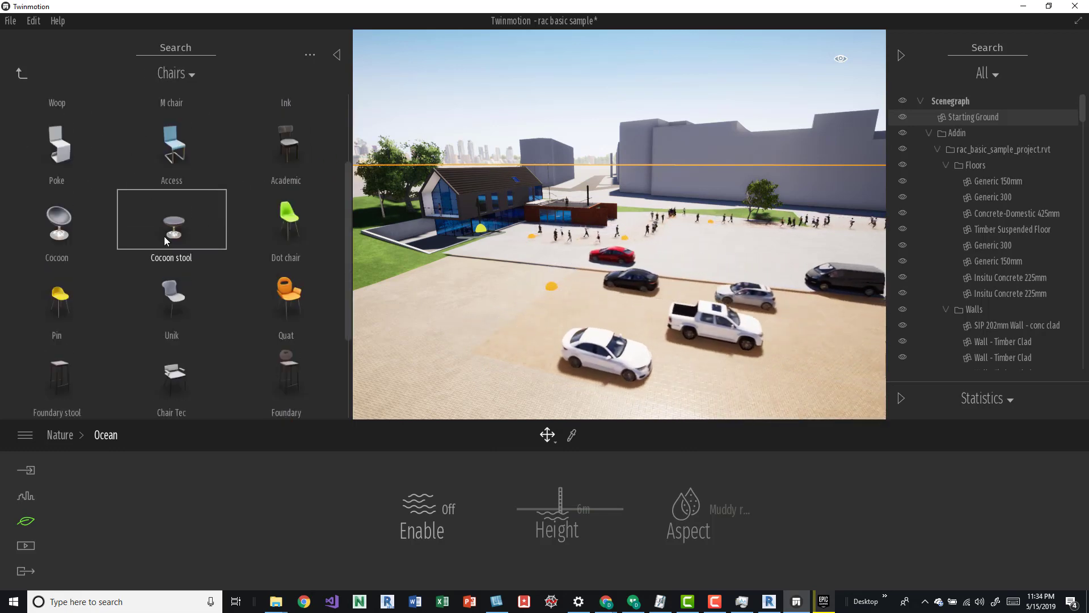
{"action": "scroll", "coordinate": [191, 241], "scroll_direction": "up", "scroll_amount": 3}
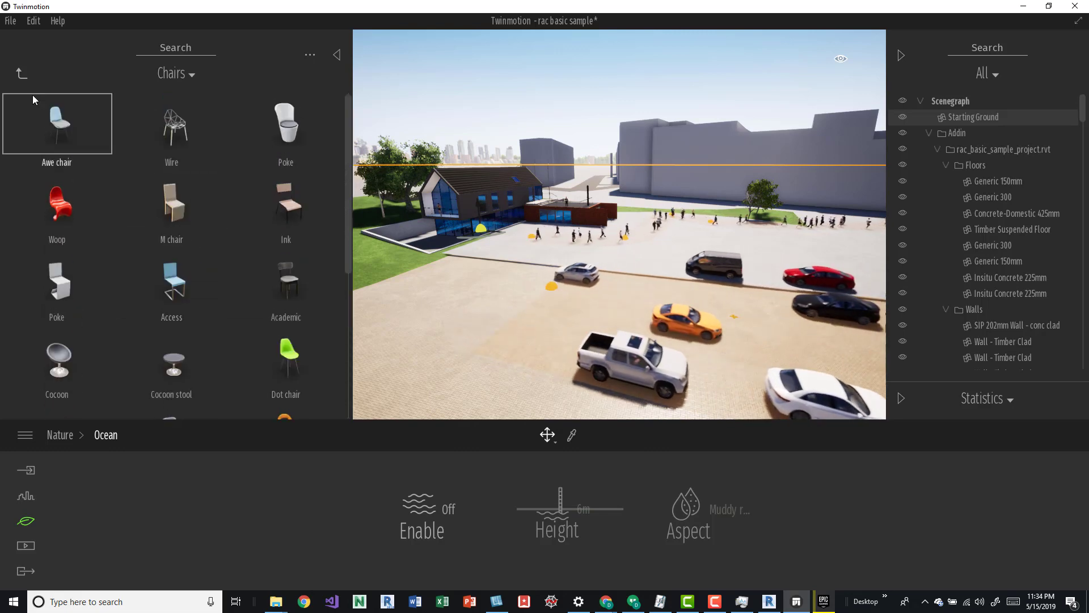
{"action": "left_click", "coordinate": [23, 71]}
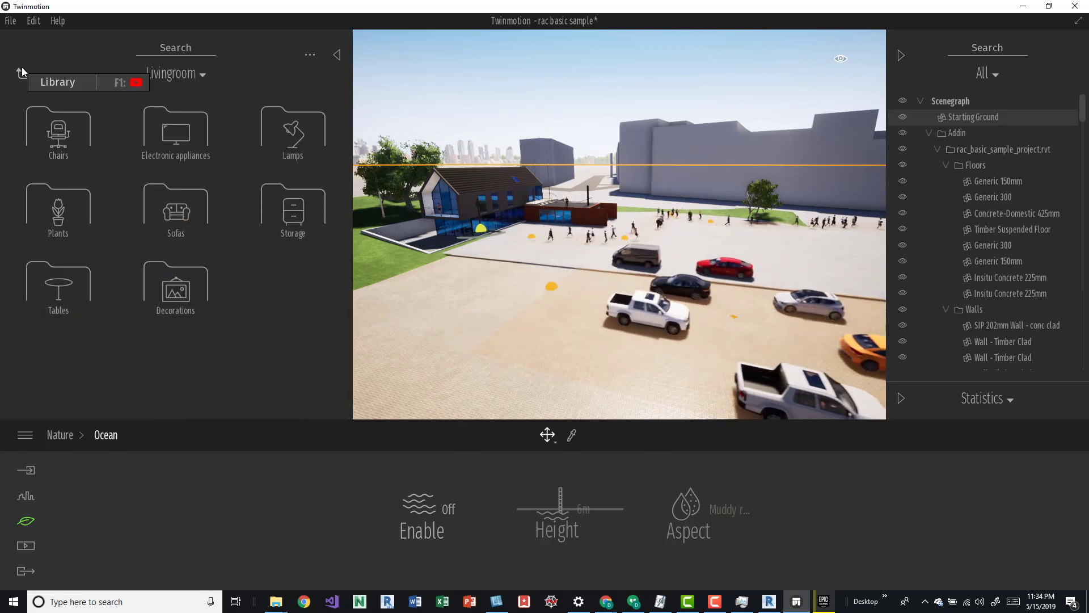
{"action": "left_click", "coordinate": [154, 147]}
{"action": "scroll", "coordinate": [193, 176], "scroll_direction": "up", "scroll_amount": 3}
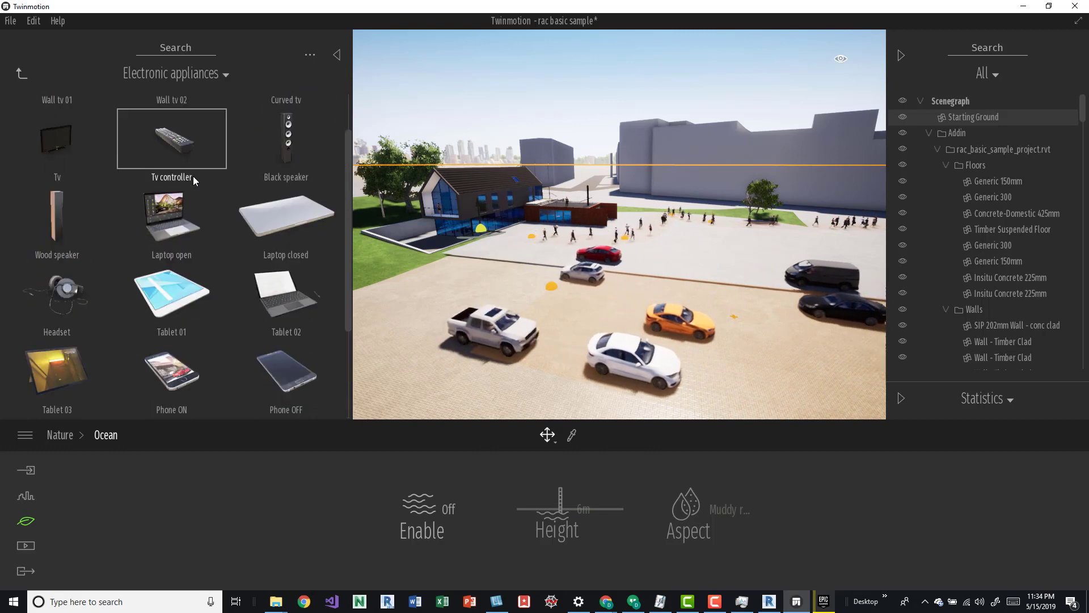
{"action": "left_click", "coordinate": [20, 74]}
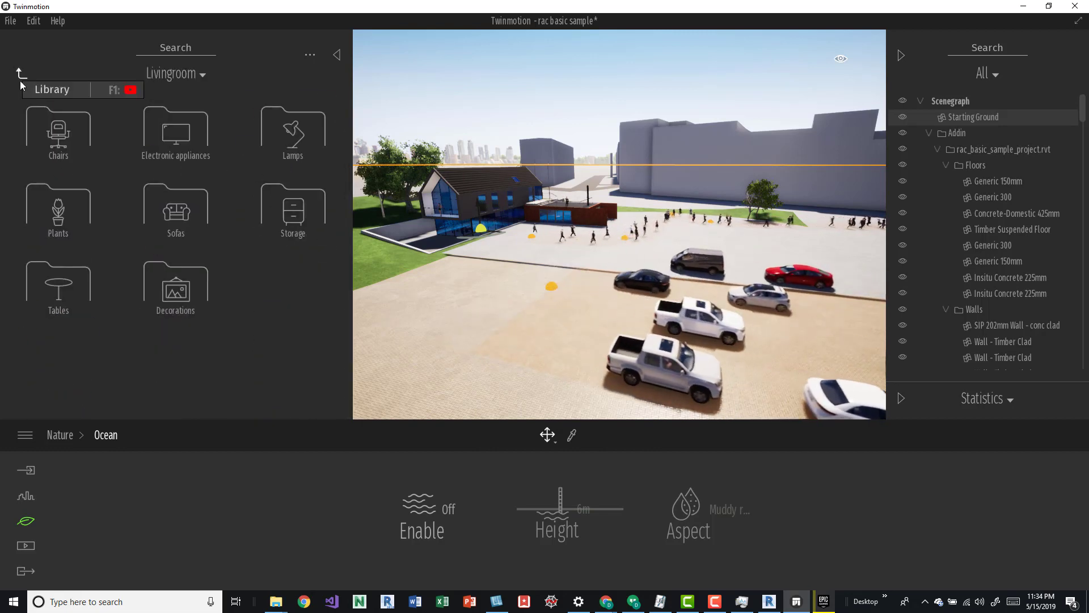
Place the Marguerite cow from the animal characters on the paved area beside the house.
{"action": "key", "text": "w"}
{"action": "right_click_drag", "start_coordinate": [619, 224], "coordinate": [465, 200]}
{"action": "key", "text": "w"}
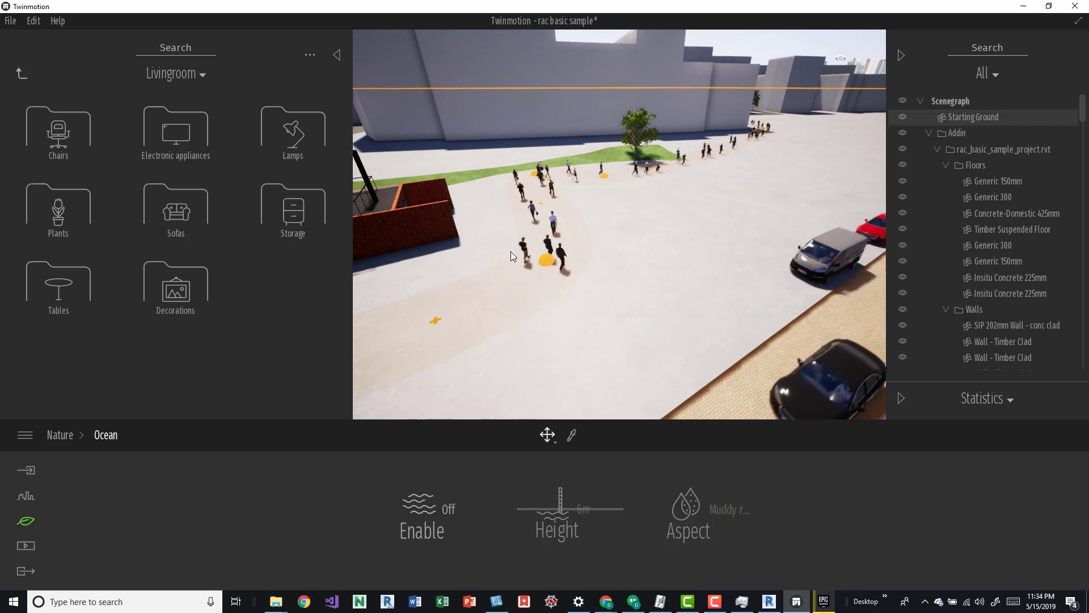
{"action": "right_click_drag", "start_coordinate": [549, 257], "coordinate": [514, 253]}
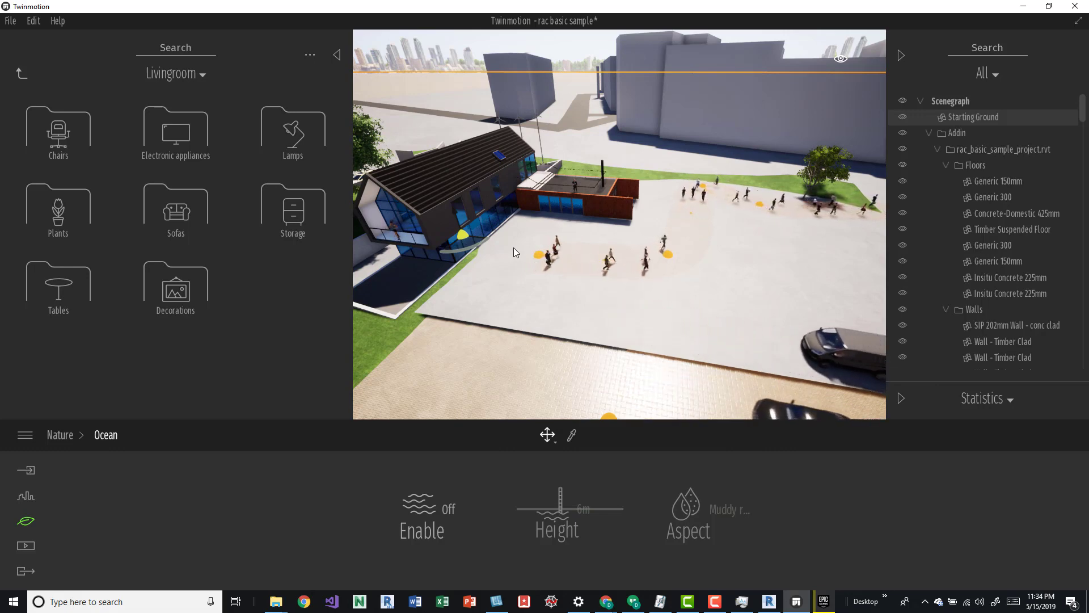
{"action": "left_click", "coordinate": [23, 70]}
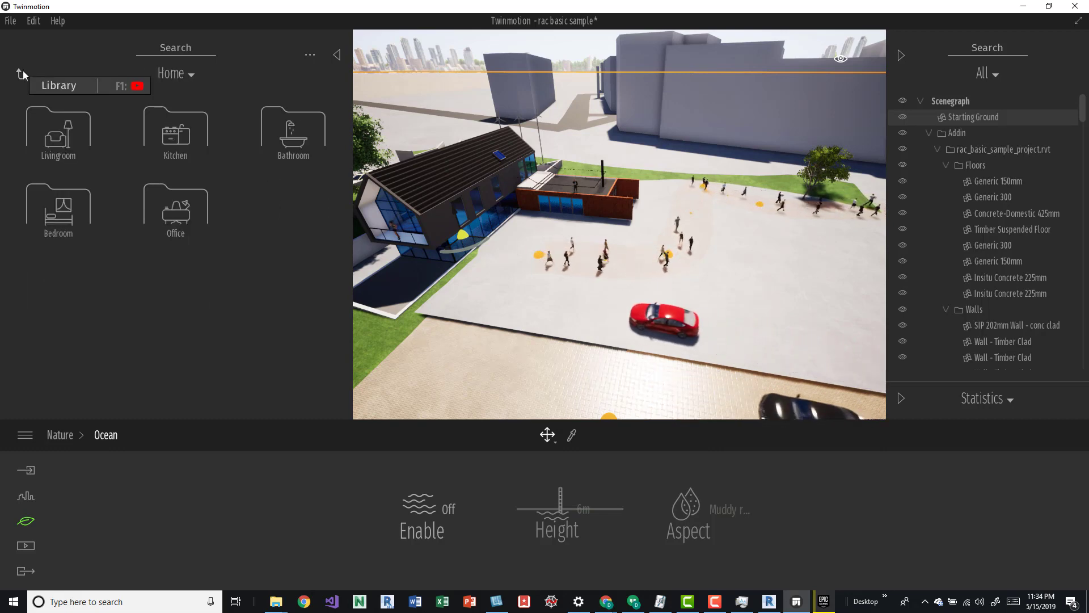
{"action": "left_click", "coordinate": [22, 74]}
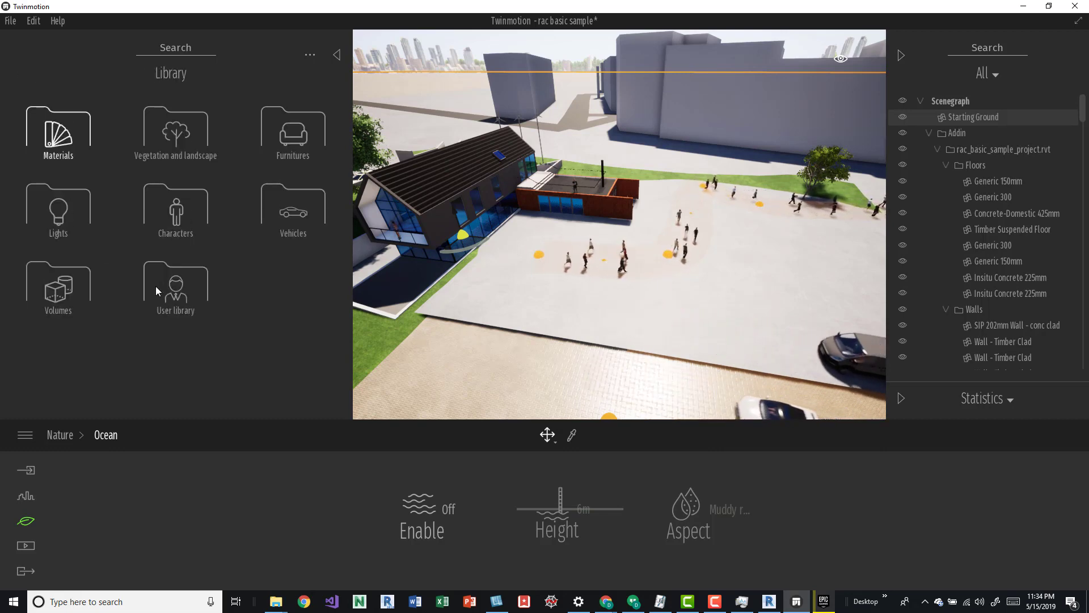
{"action": "left_click", "coordinate": [161, 216]}
{"action": "left_click", "coordinate": [56, 207]}
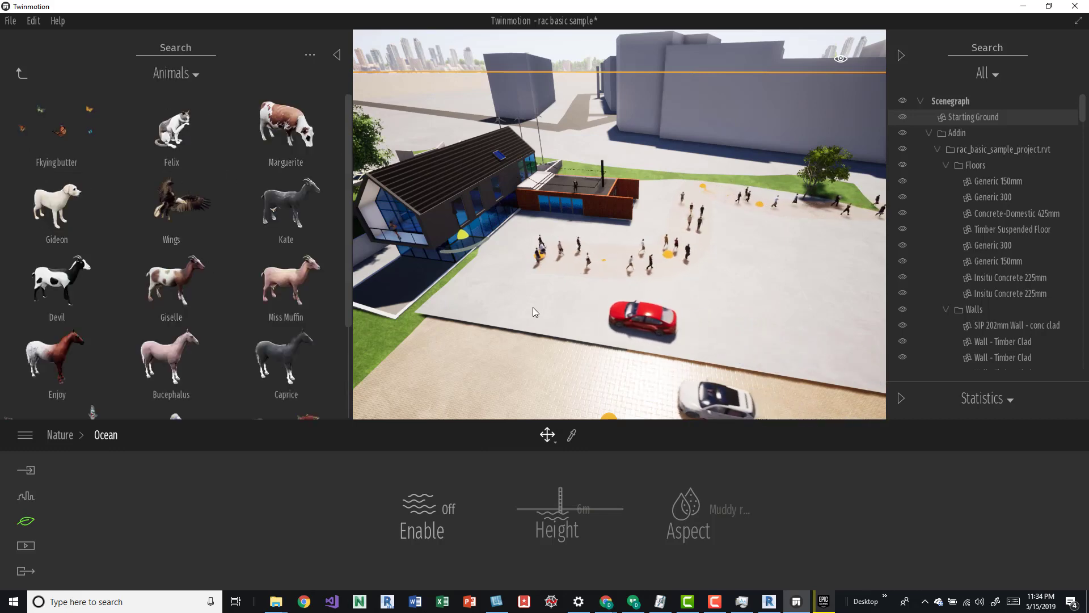
{"action": "left_click_drag", "start_coordinate": [367, 186], "coordinate": [505, 289]}
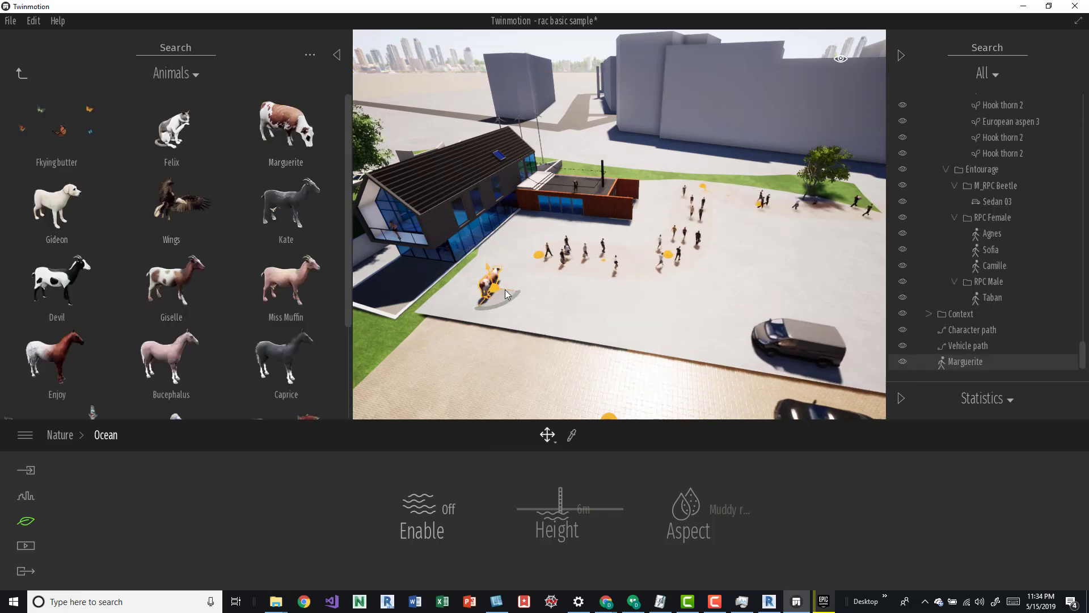
Add the Fkying butter butterfly group from the animals library near the cow.
{"action": "scroll", "coordinate": [468, 290], "scroll_direction": "up", "scroll_amount": 2}
{"action": "middle_click_drag", "start_coordinate": [457, 297], "coordinate": [573, 224]}
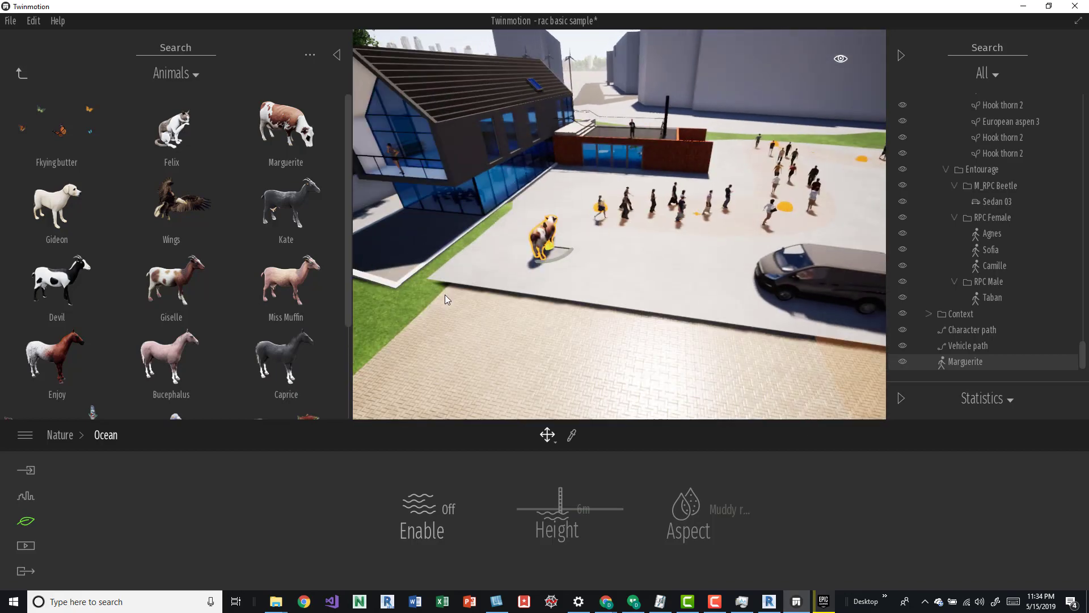
{"action": "scroll", "coordinate": [444, 295], "scroll_direction": "up", "scroll_amount": 2}
{"action": "key", "text": "w"}
{"action": "mouse_move", "coordinate": [619, 224]}
{"action": "right_mouse_down"}
{"action": "mouse_move", "coordinate": [525, 213]}
{"action": "mouse_move", "coordinate": [534, 196]}
{"action": "mouse_move", "coordinate": [616, 224]}
{"action": "right_mouse_up"}
{"action": "key", "text": "s"}
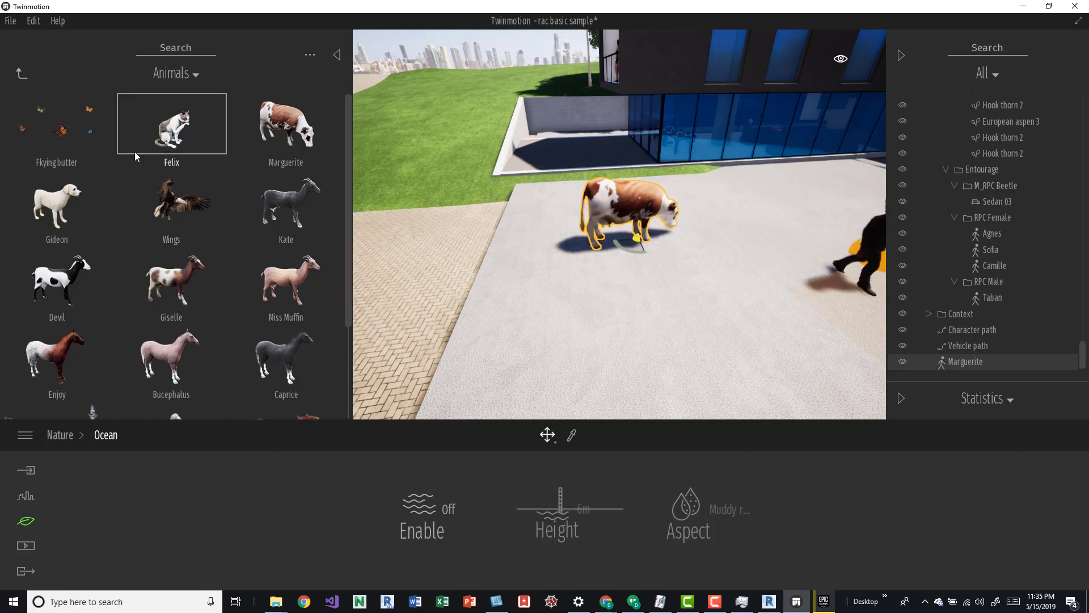
{"action": "left_click", "coordinate": [53, 140]}
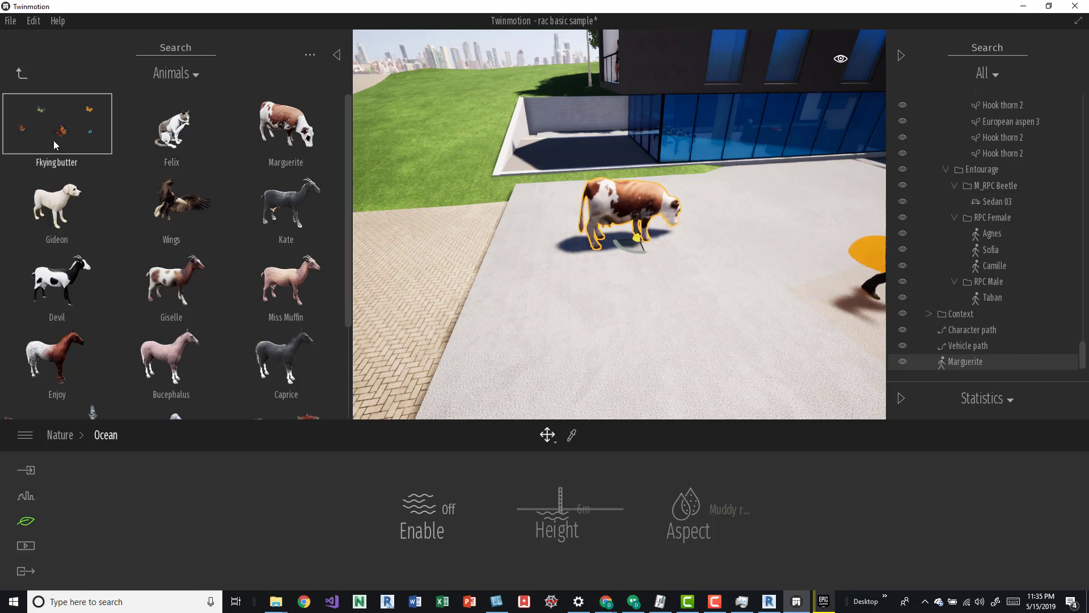
{"action": "left_click", "coordinate": [602, 291]}
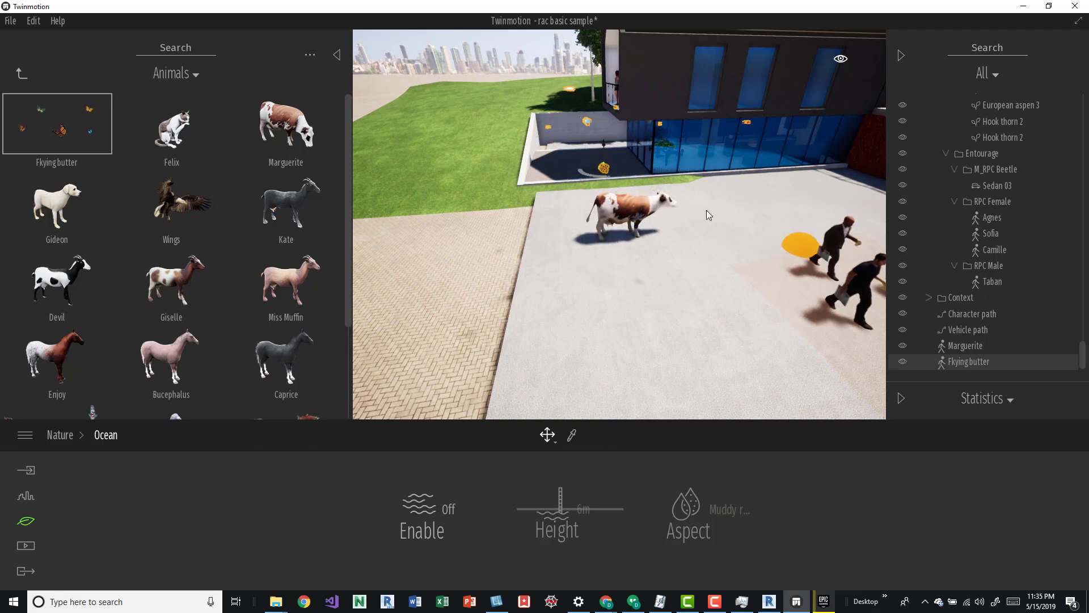
Examine the cow, the butterflies and the front of the house from several angles and distances.
{"action": "right_click_drag", "start_coordinate": [627, 166], "coordinate": [783, 138]}
{"action": "key", "text": "w"}
{"action": "key", "text": "s"}
{"action": "key", "text": "s"}
{"action": "key", "text": "w"}
{"action": "key", "text": "a"}
{"action": "key", "text": "s"}
{"action": "key", "text": "Up"}
{"action": "key", "text": "s"}
{"action": "key", "text": "d"}
{"action": "key", "text": "s"}
{"action": "key", "text": "a"}
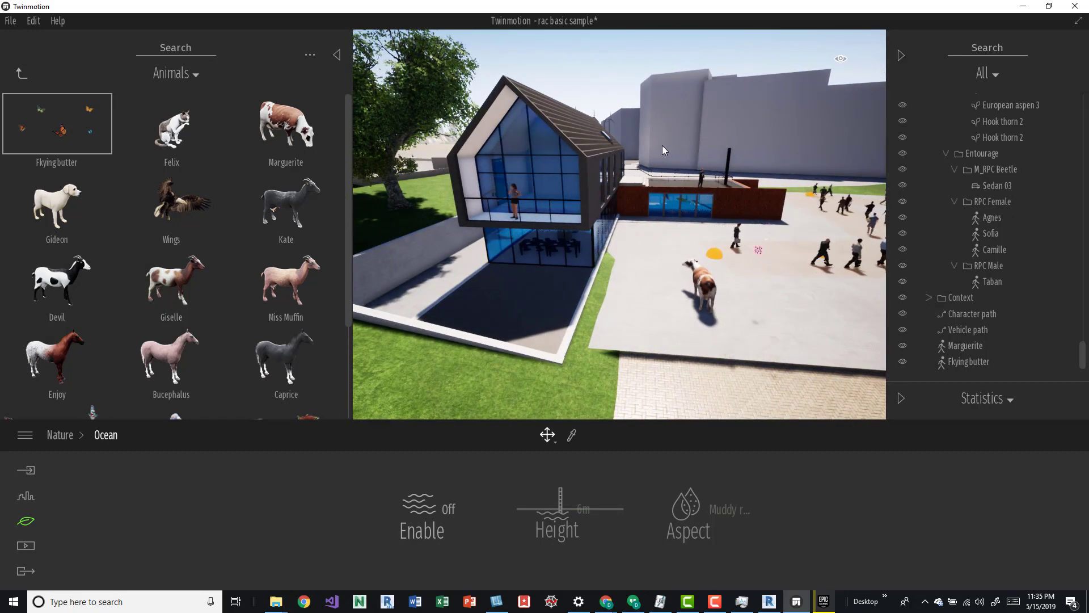